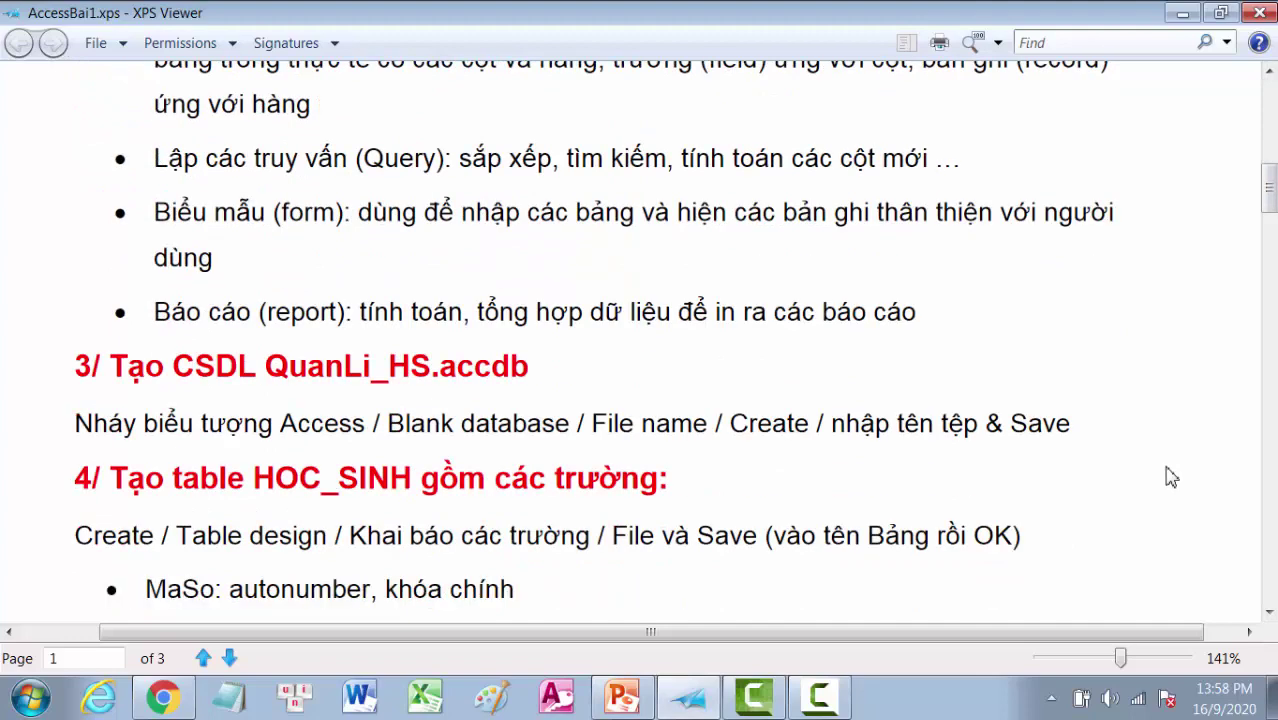
Step: Scroll the lesson to the HOC_SINH field list, then start Access
scroll(1171, 476, "down", 2)
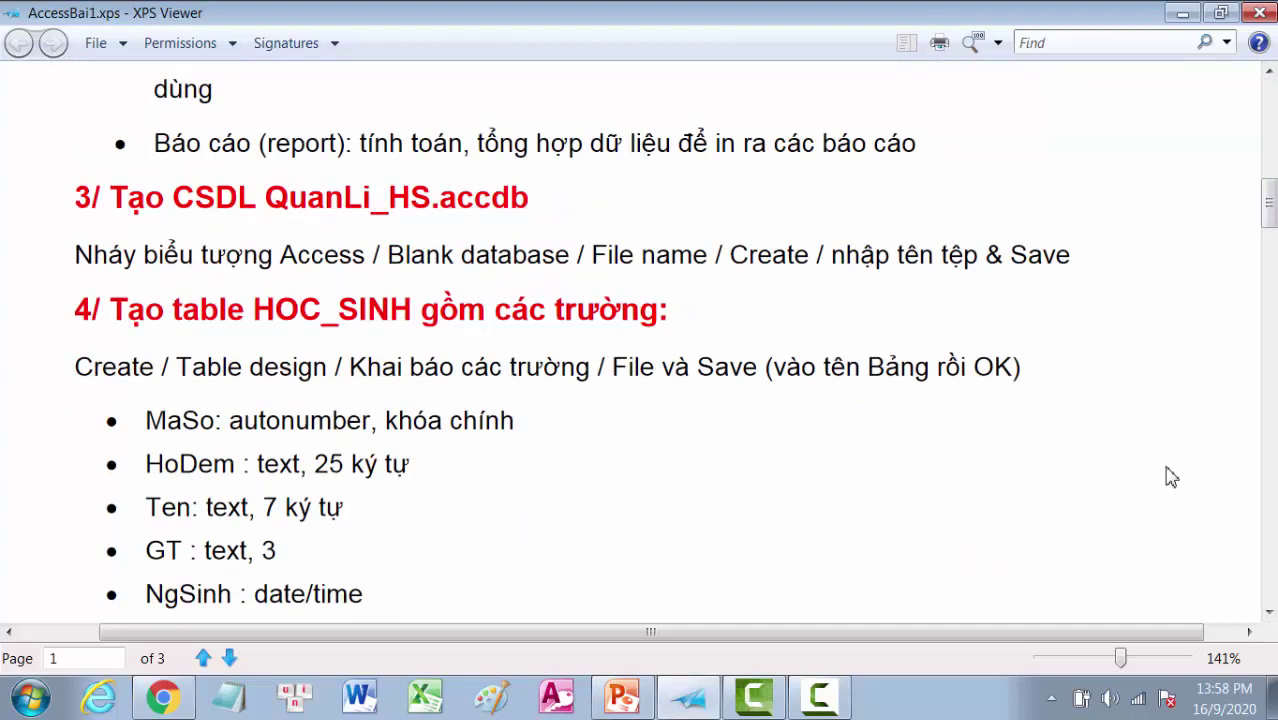
scroll(1171, 477, "down", 1)
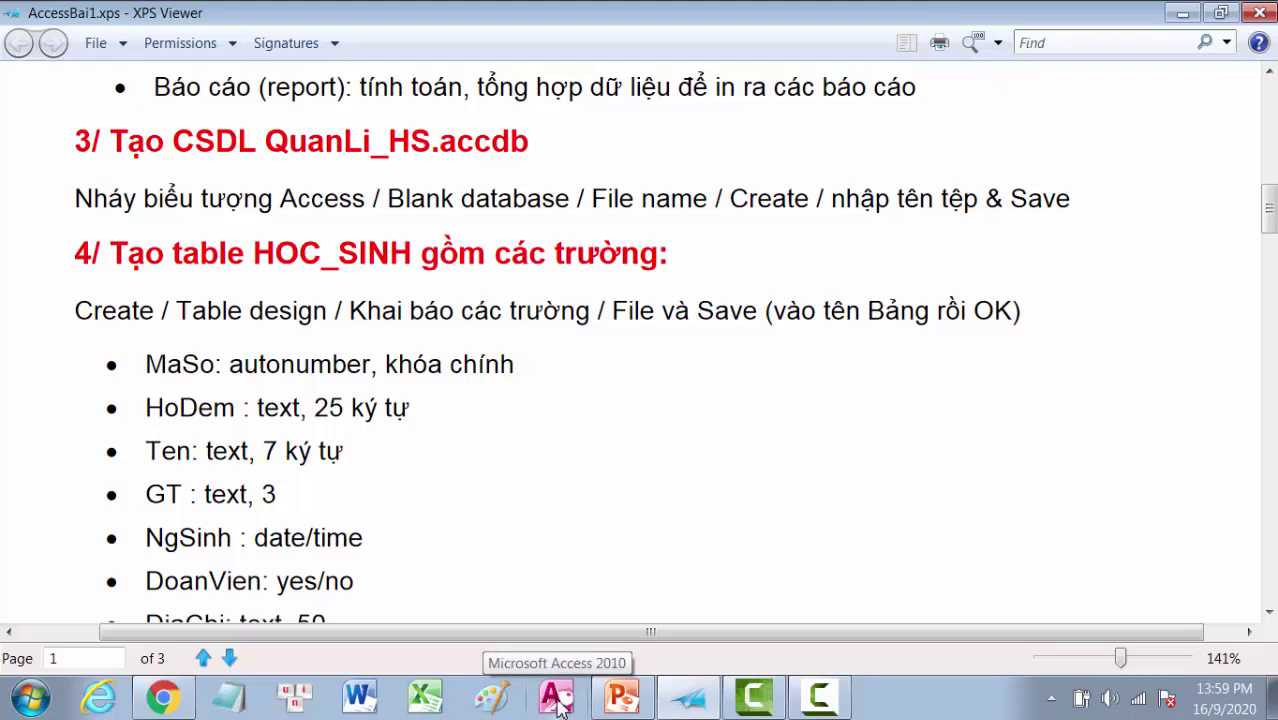
left_click(556, 700)
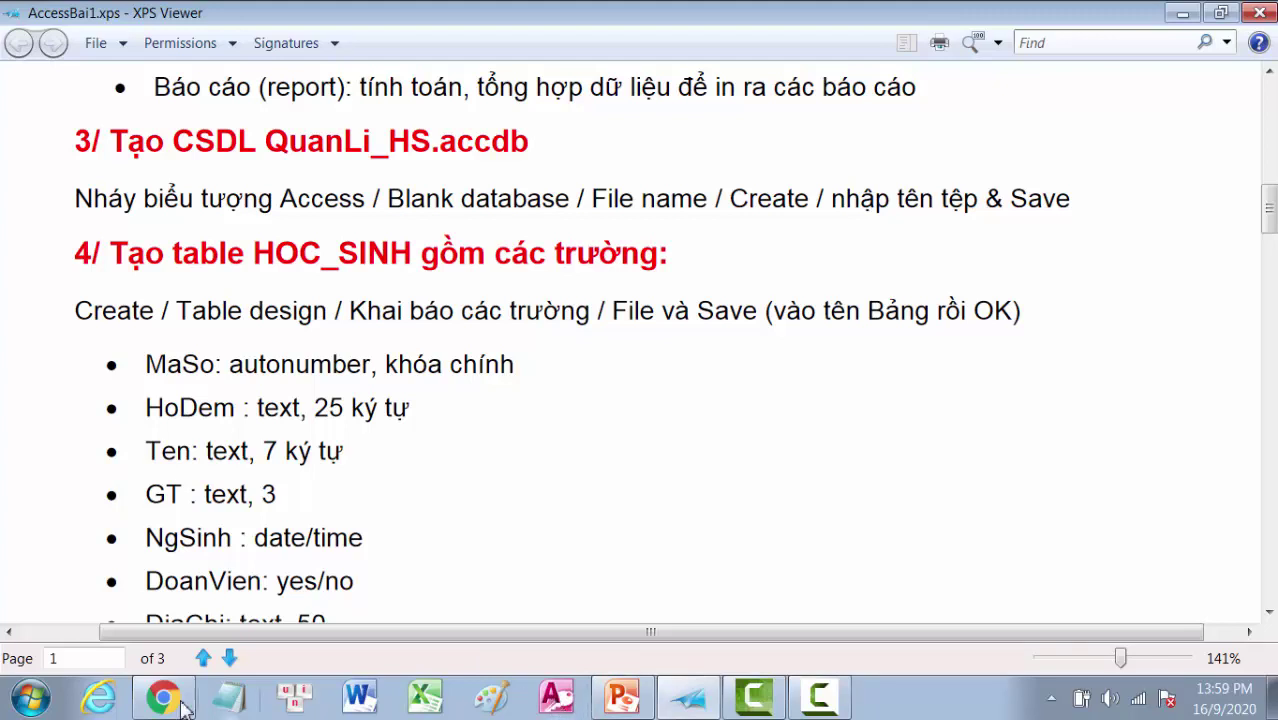
Step: Bring up Access's Blank database page from the Start menu
left_click(32, 700)
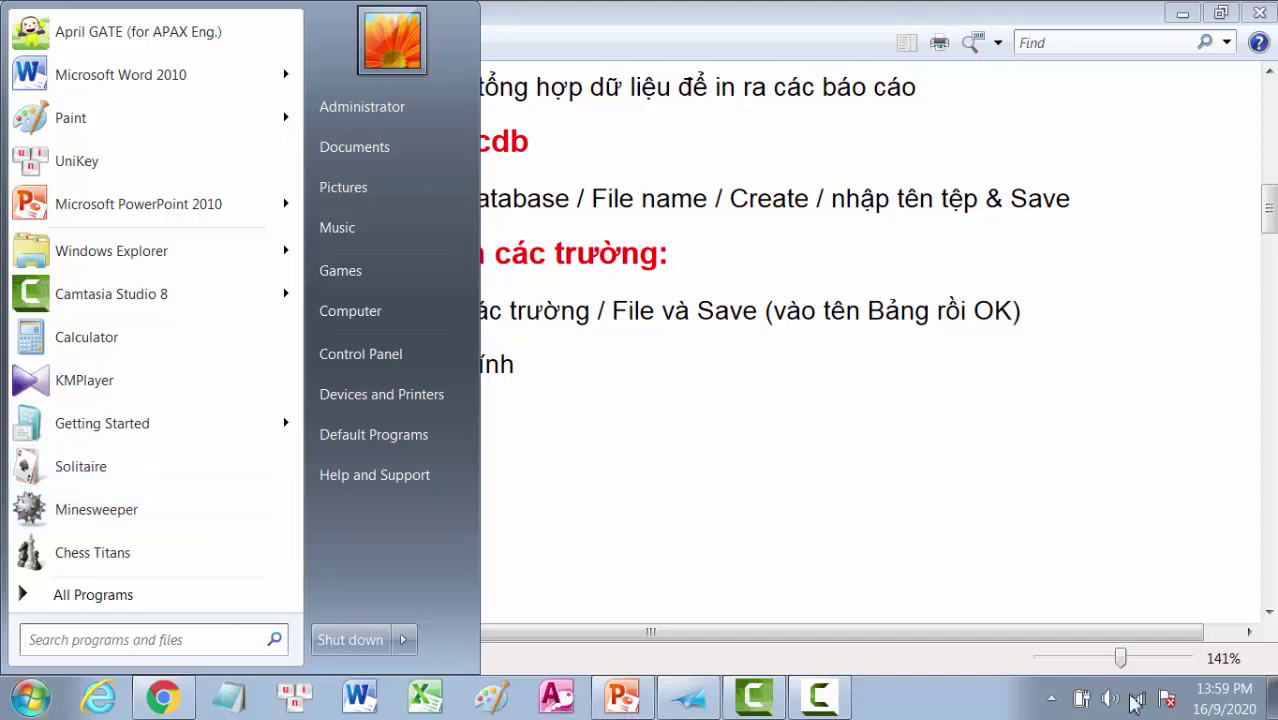
left_click(556, 700)
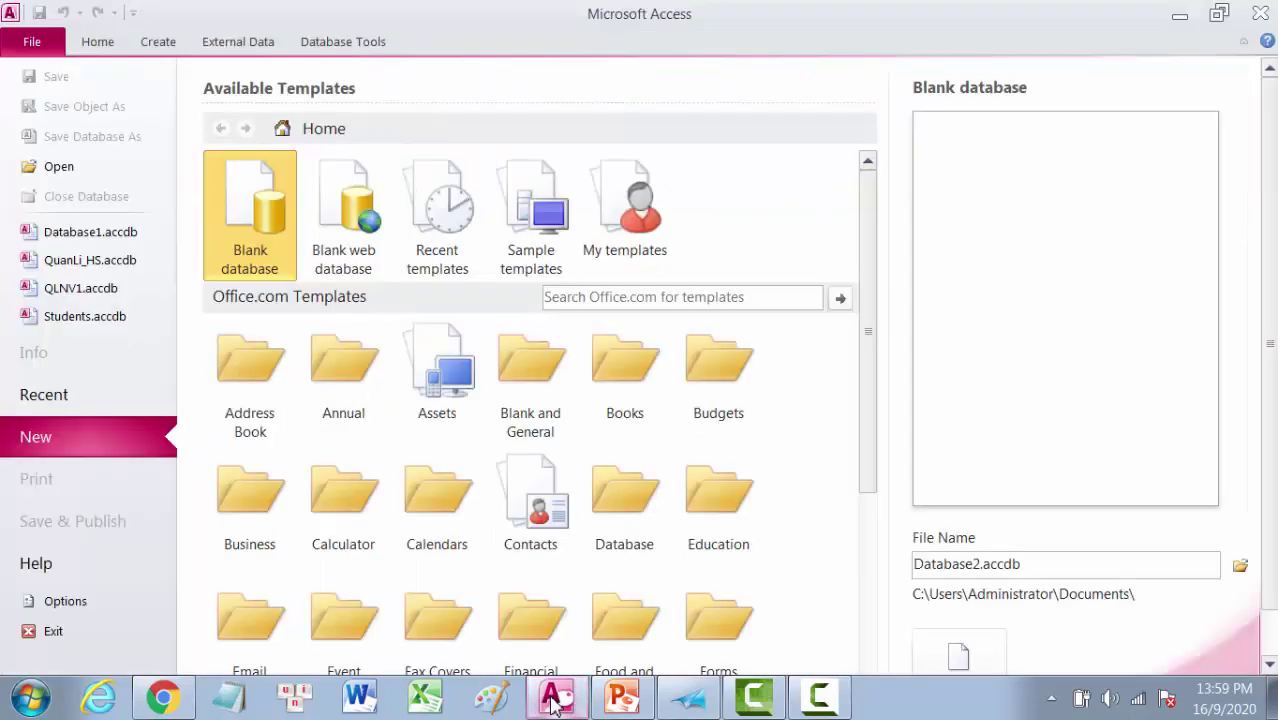
mouse_move(556, 703)
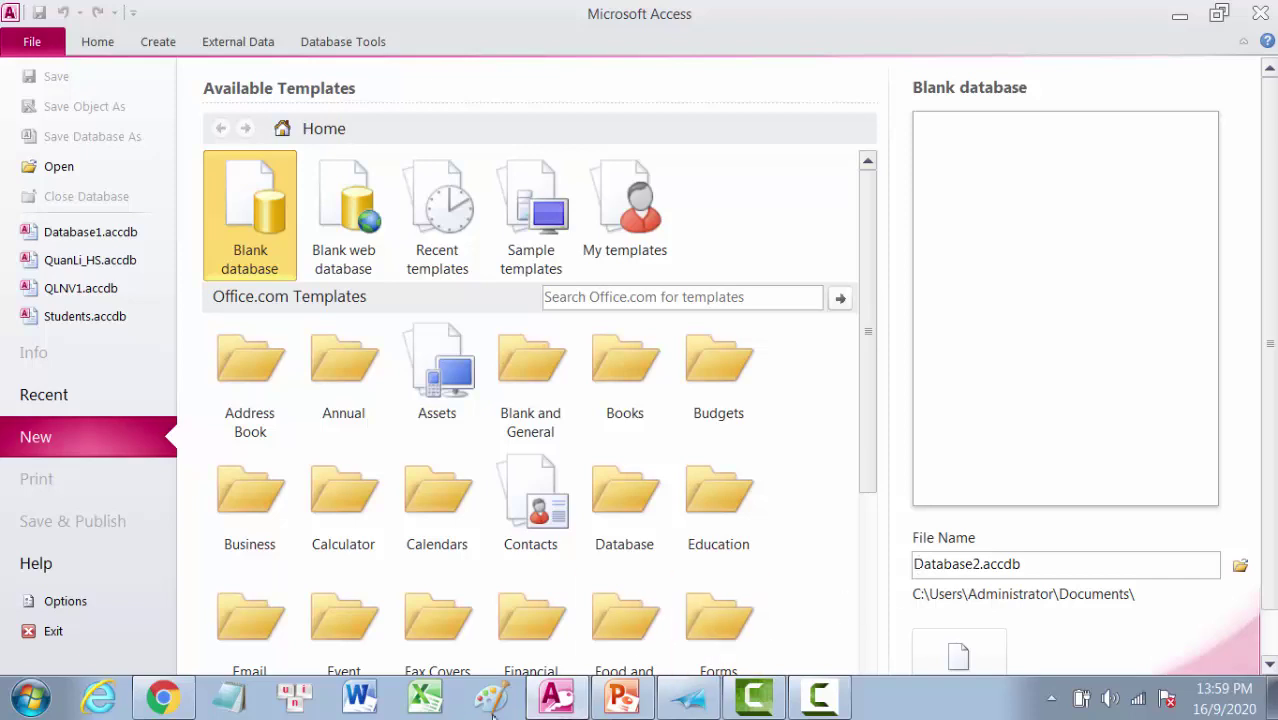
Step: Close the stray Word window, check the lesson, and select the default name Database2.accdb
left_click(358, 700)
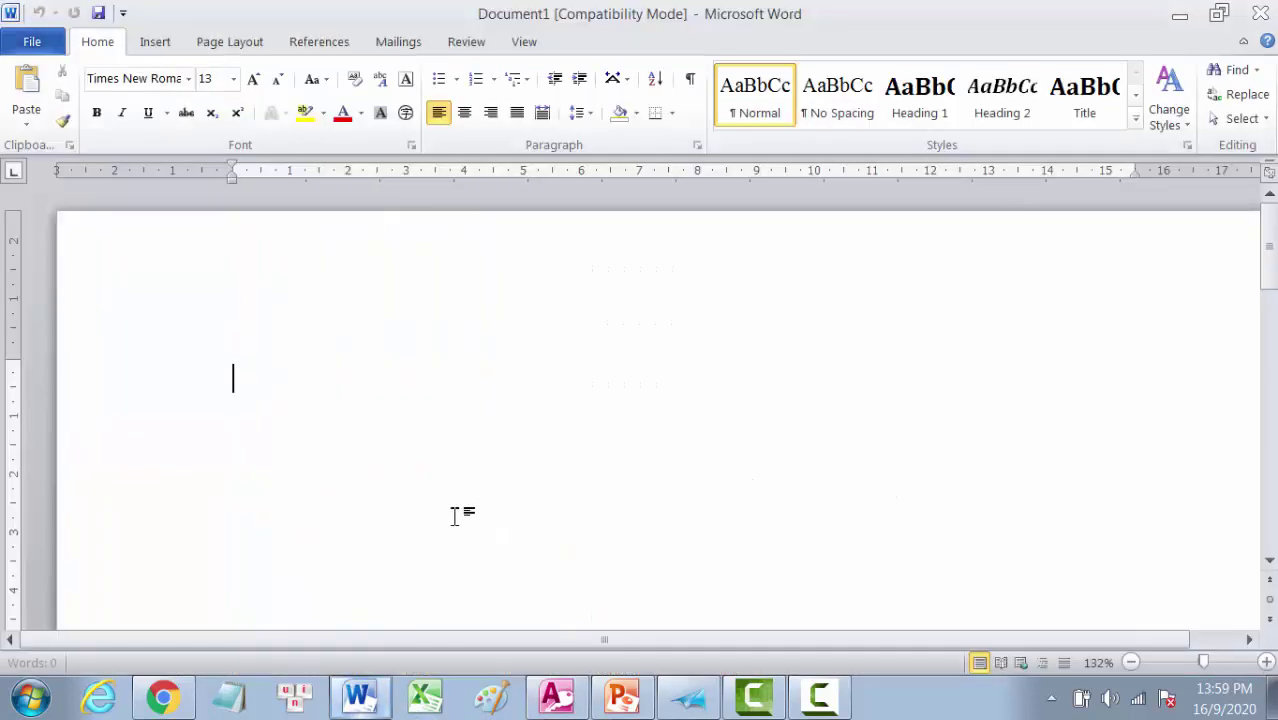
left_click(1259, 15)
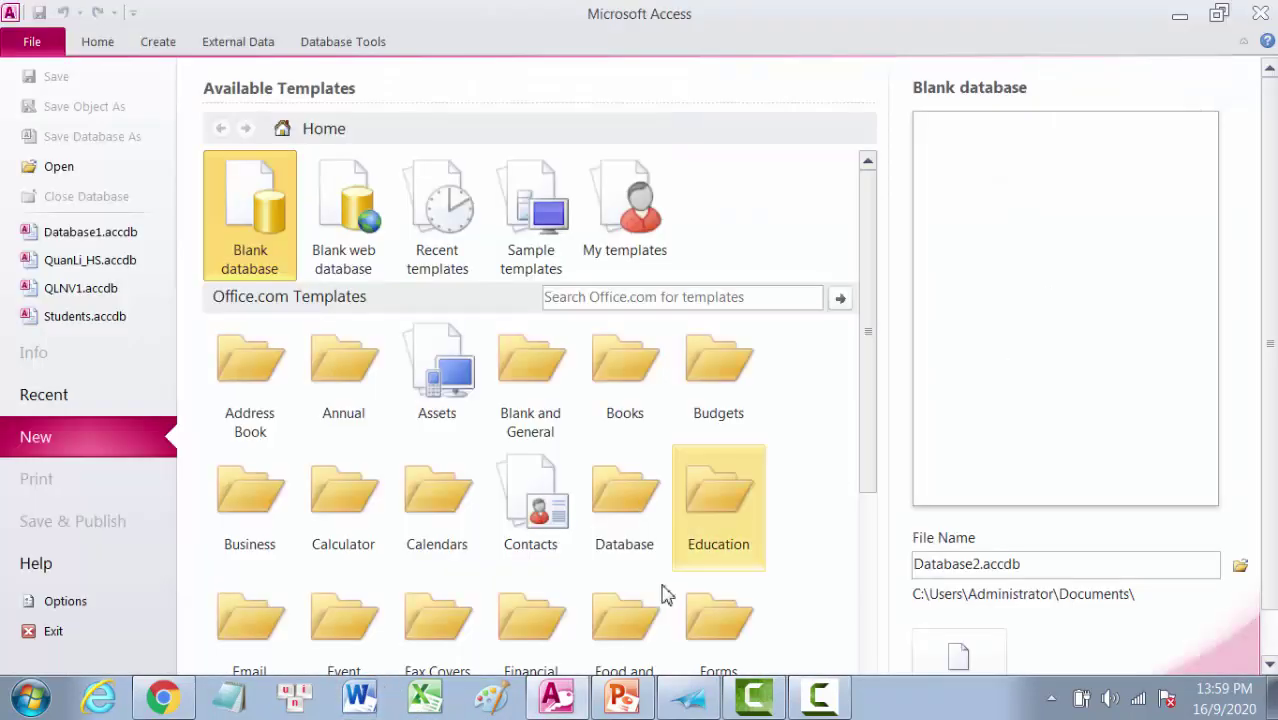
left_click(688, 700)
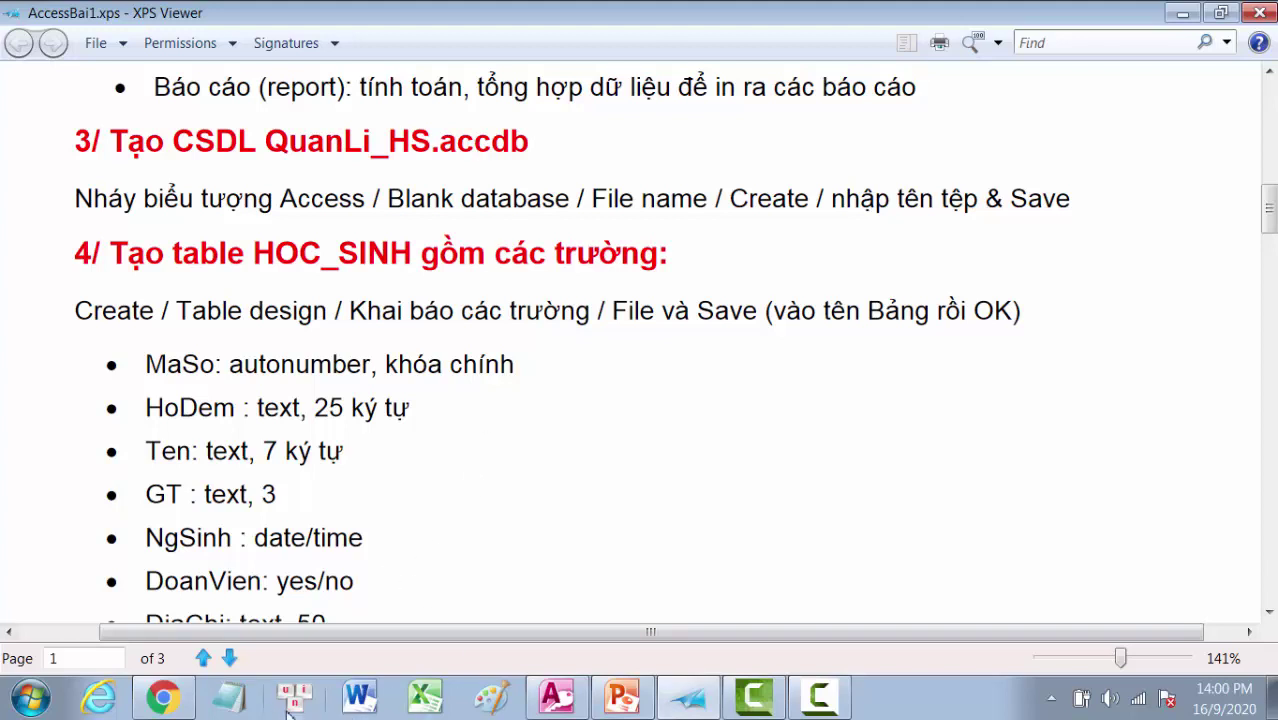
left_click(556, 700)
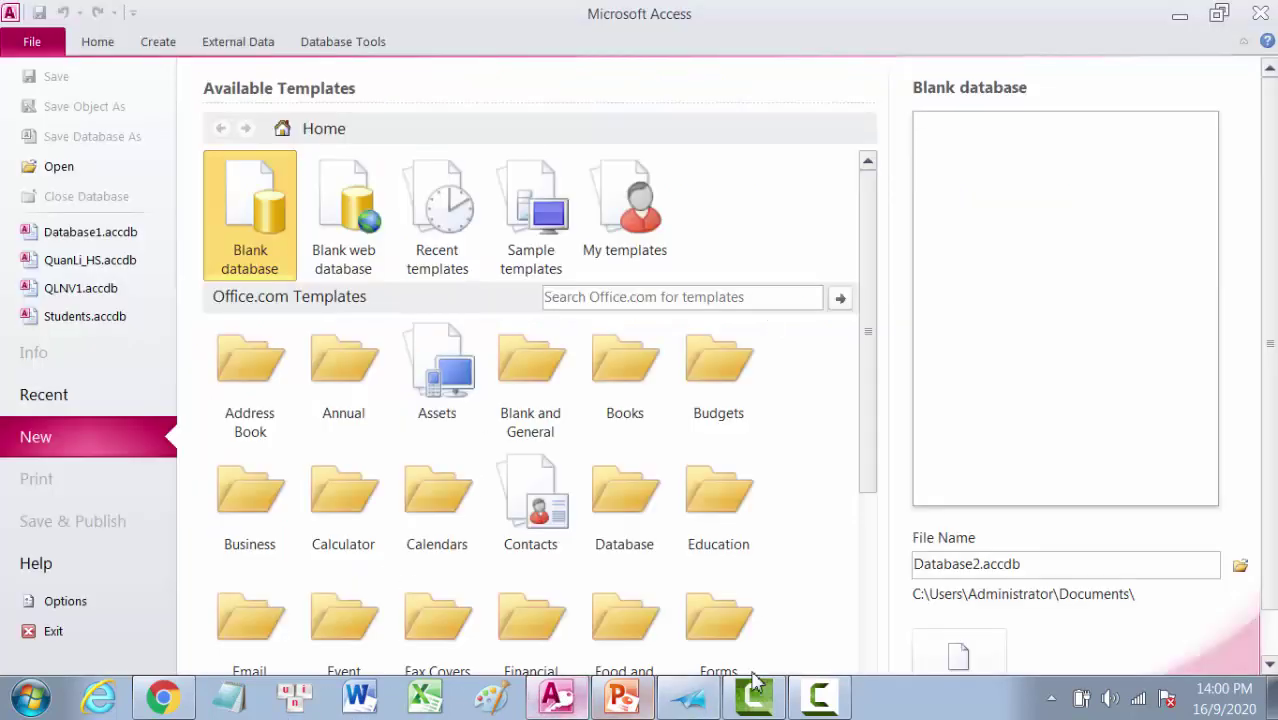
double_click(918, 564)
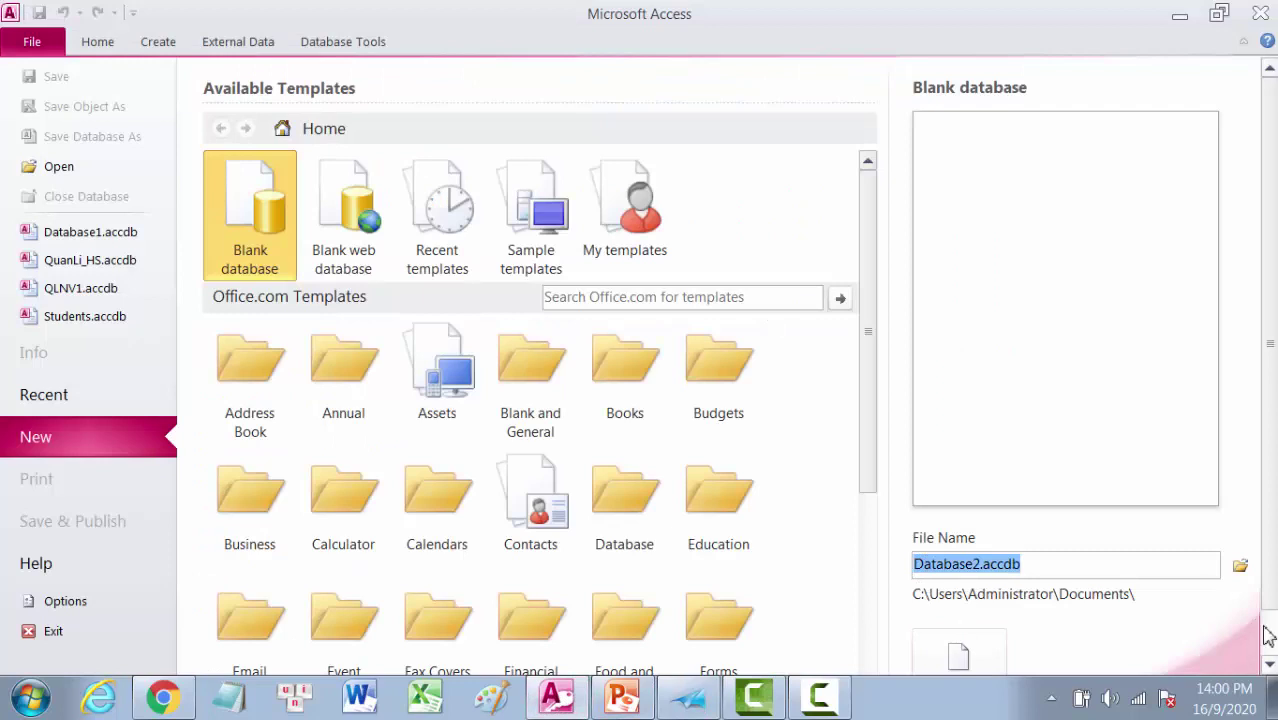
Step: Name the new database QuanLi_HS and create it
type("QuanLi_HS")
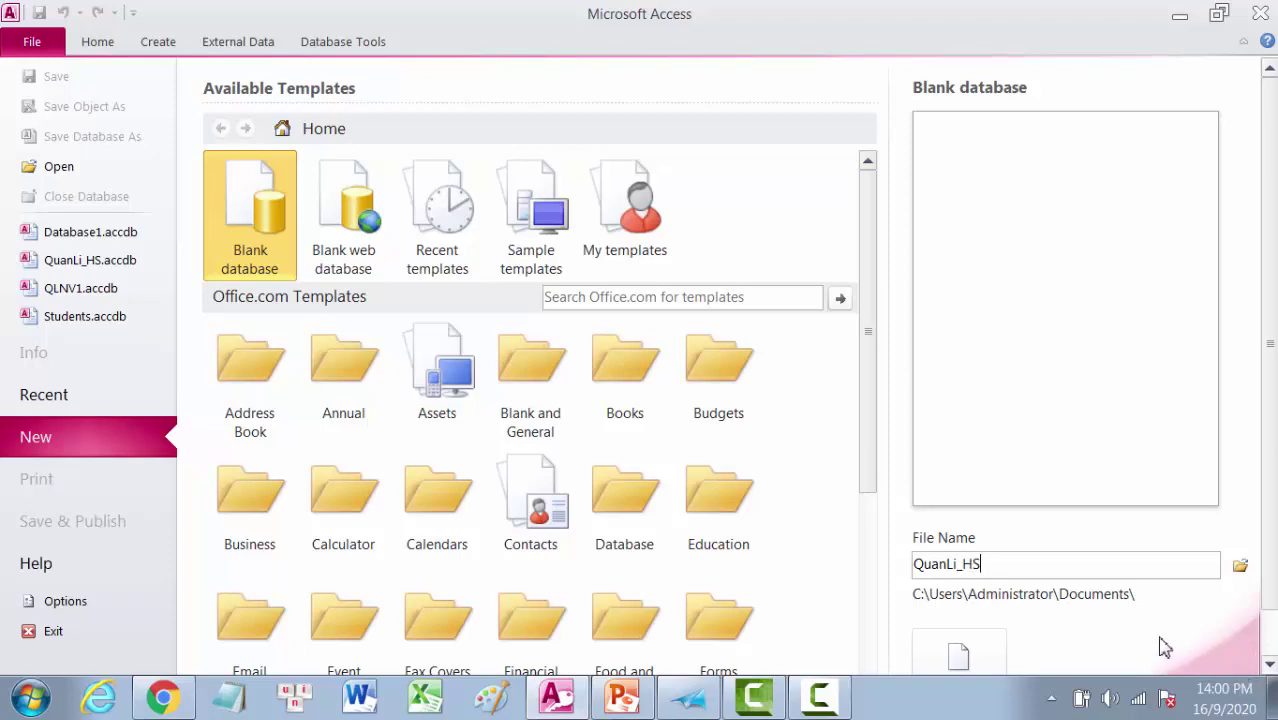
scroll(1272, 537, "down", 2)
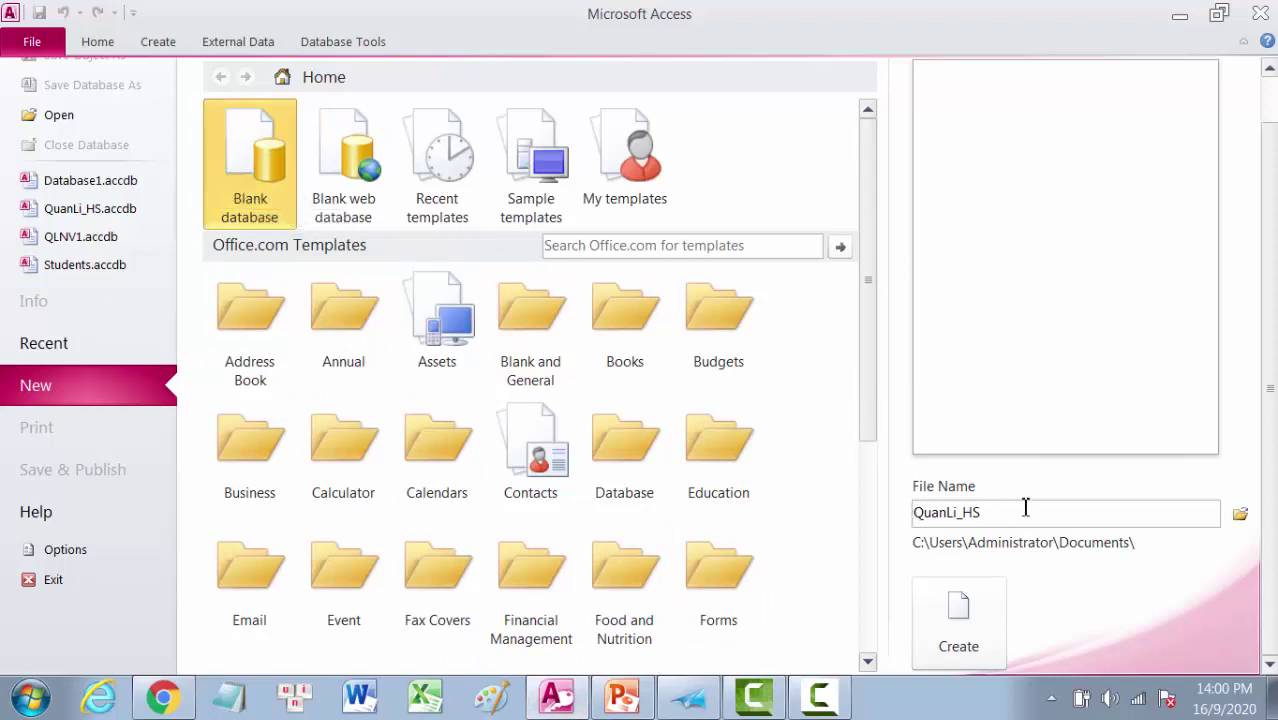
left_click(958, 620)
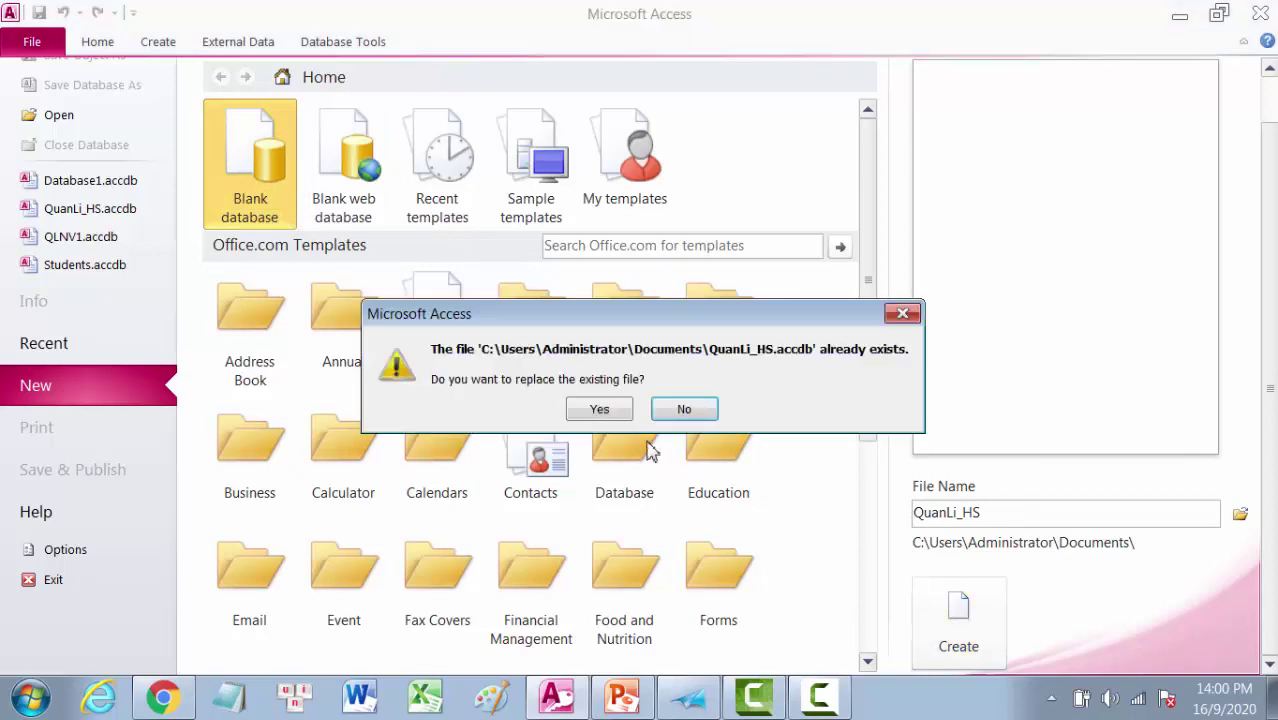
Step: Confirm replacing the existing QuanLi_HS.accdb, then bring the lesson document forward
left_click(600, 410)
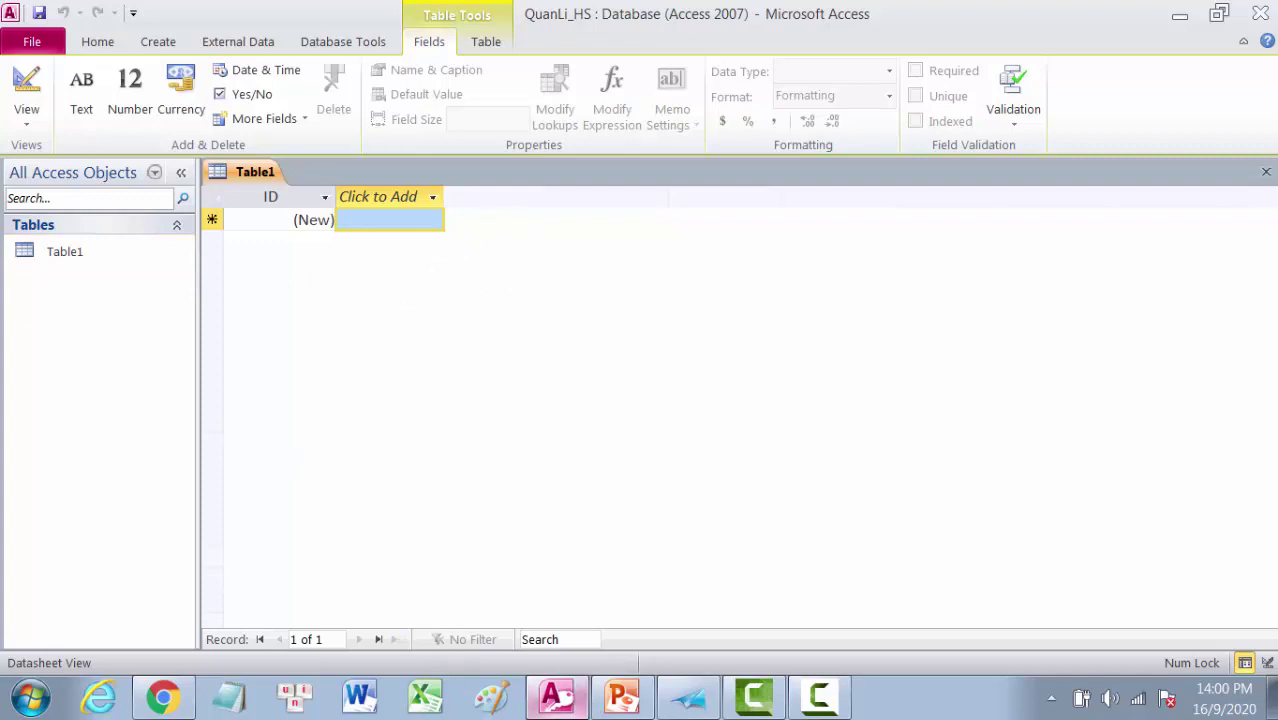
left_click(690, 703)
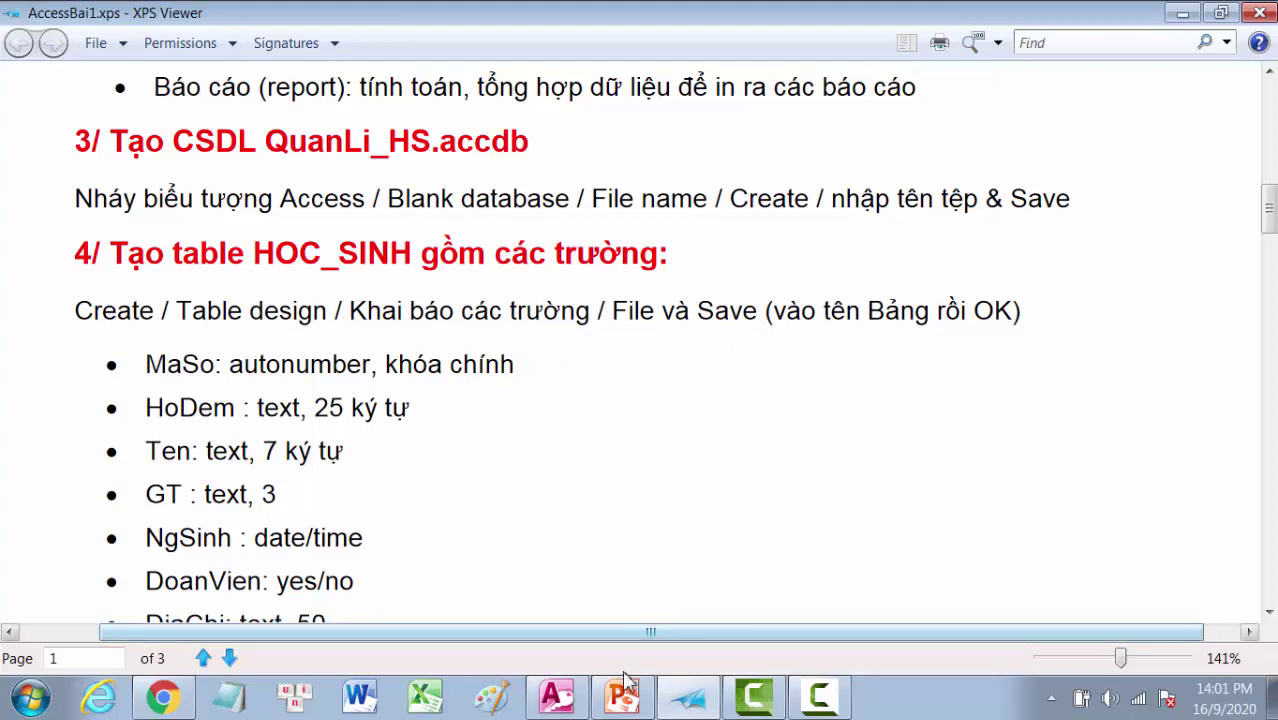
Step: Start a new blank Table2 in Design view from the Create commands, then consult the lesson
left_click(557, 697)
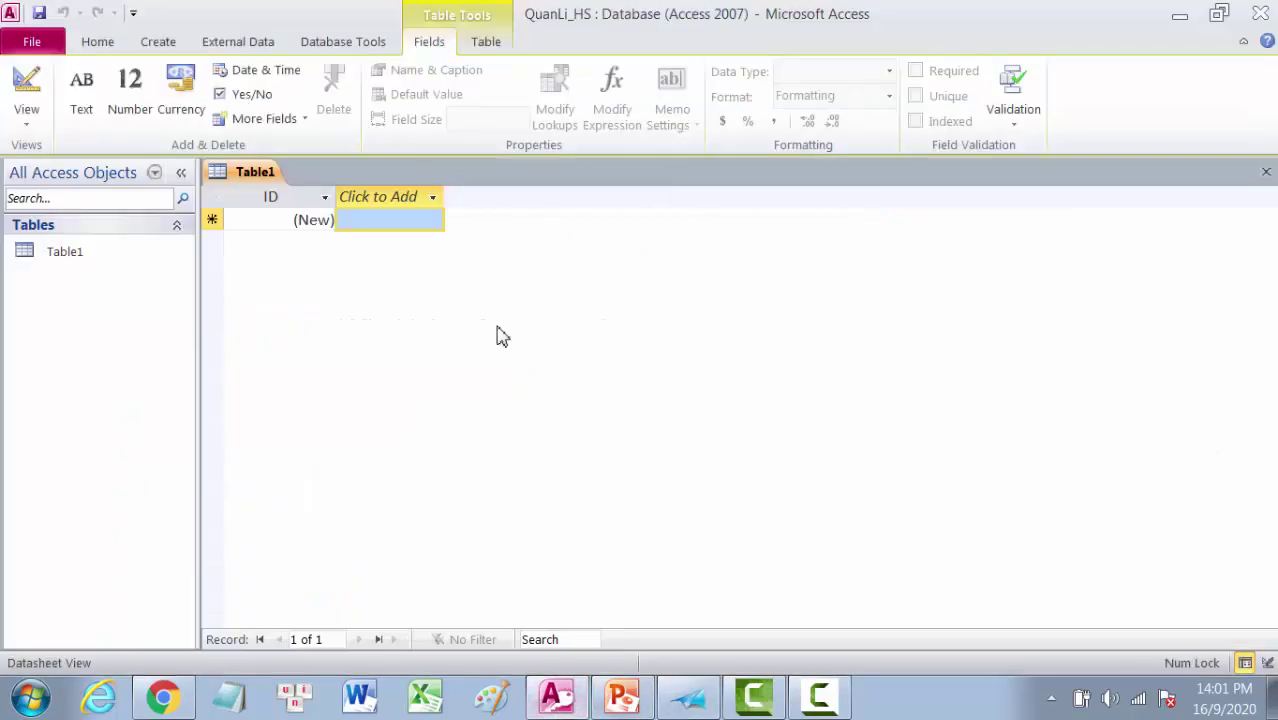
left_click(152, 44)
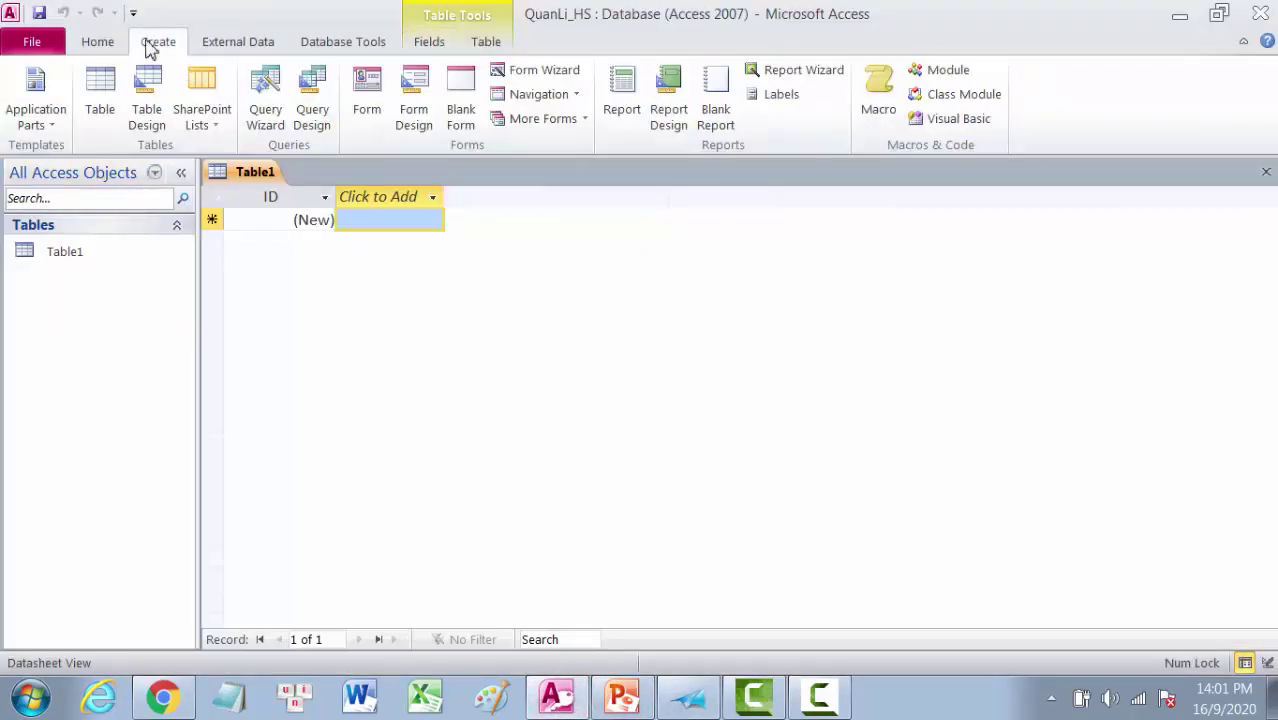
left_click(150, 118)
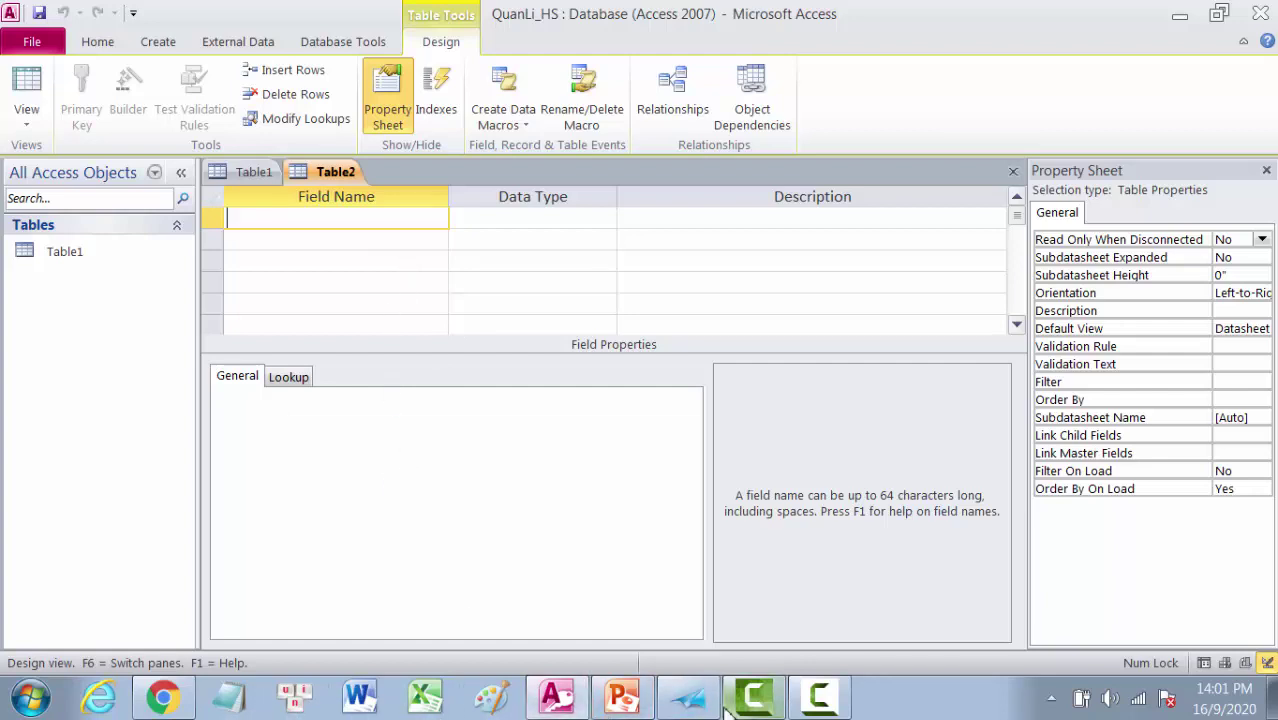
left_click(688, 699)
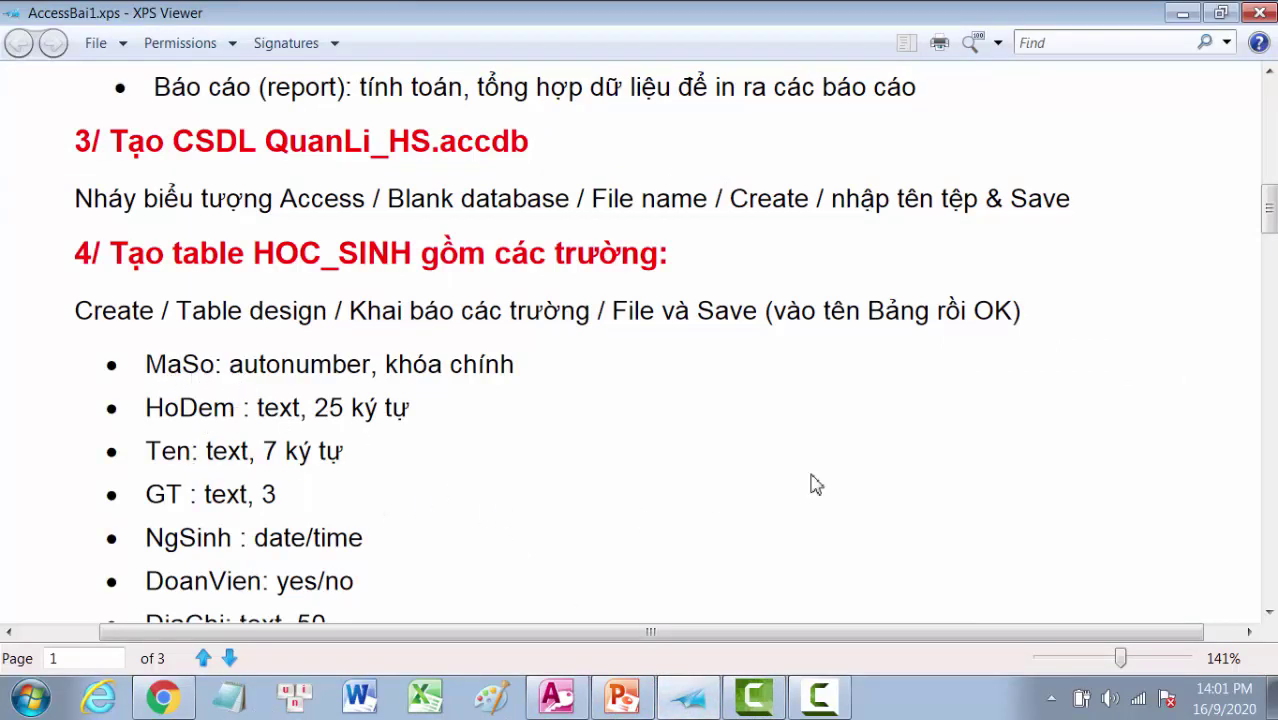
scroll(1270, 222, "down", 1)
scroll(1270, 222, "down", 2)
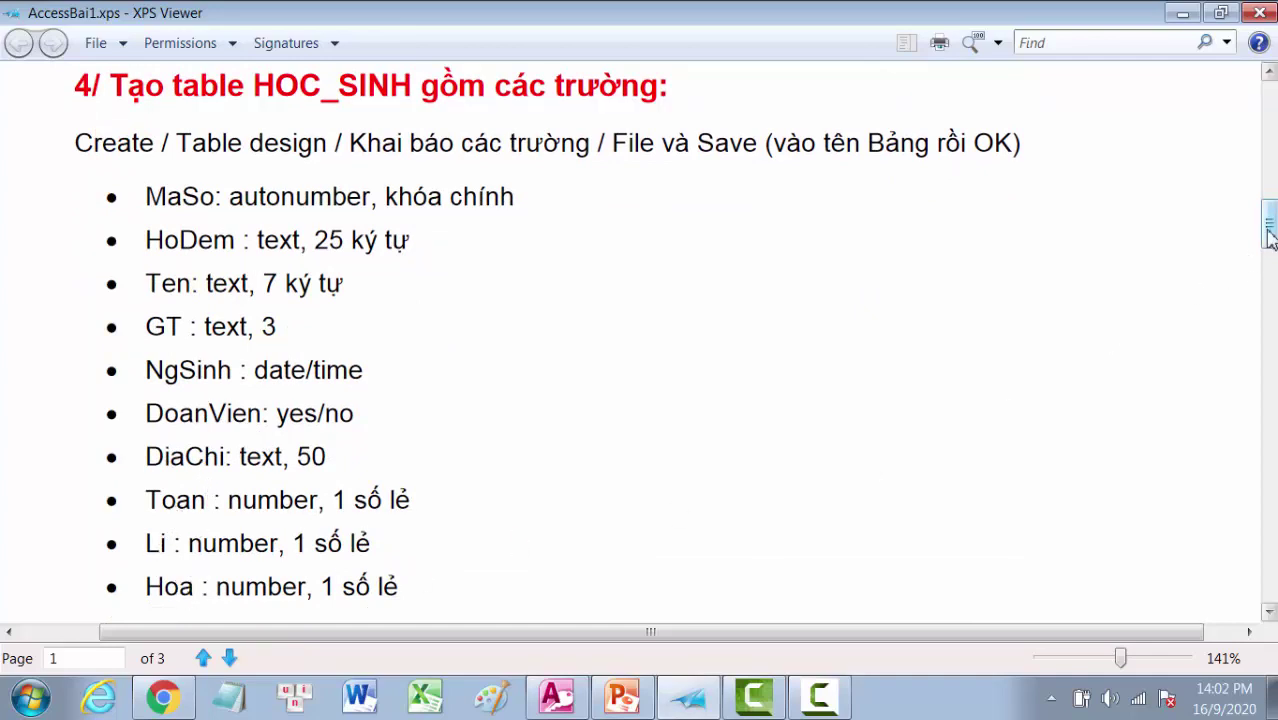
left_click_drag(1270, 233, 1270, 252)
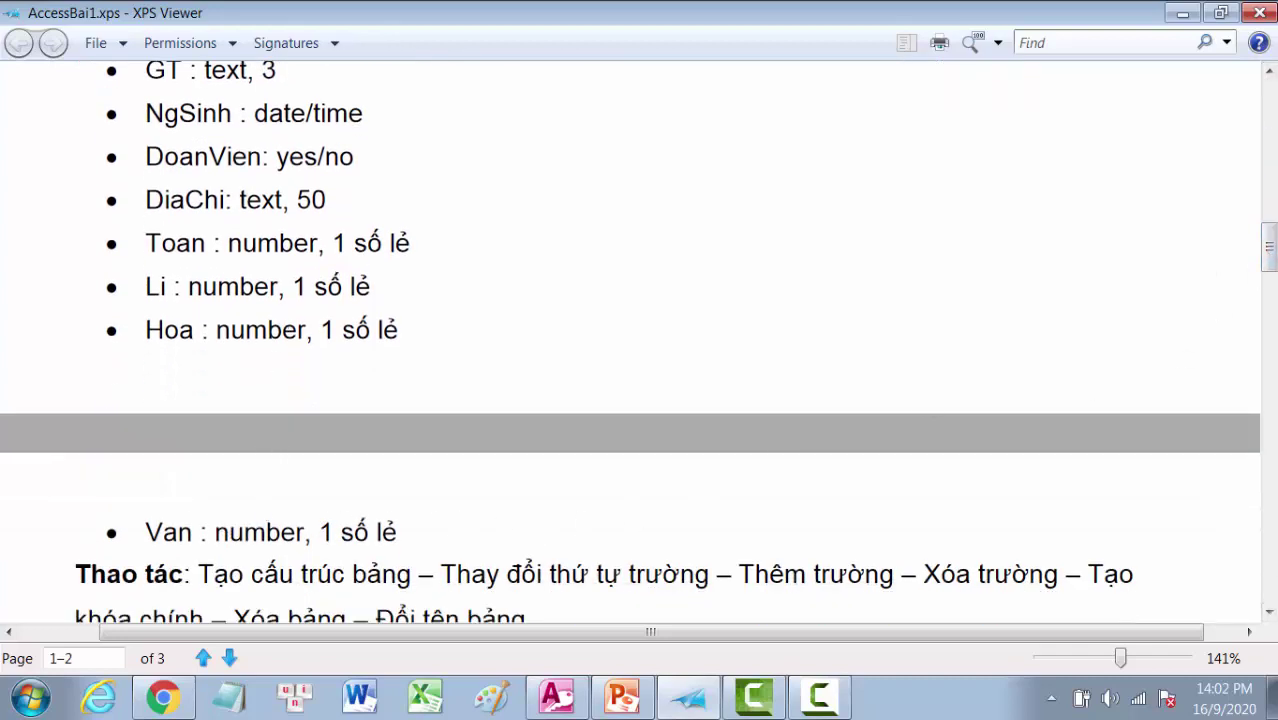
left_click_drag(1268, 252, 1270, 216)
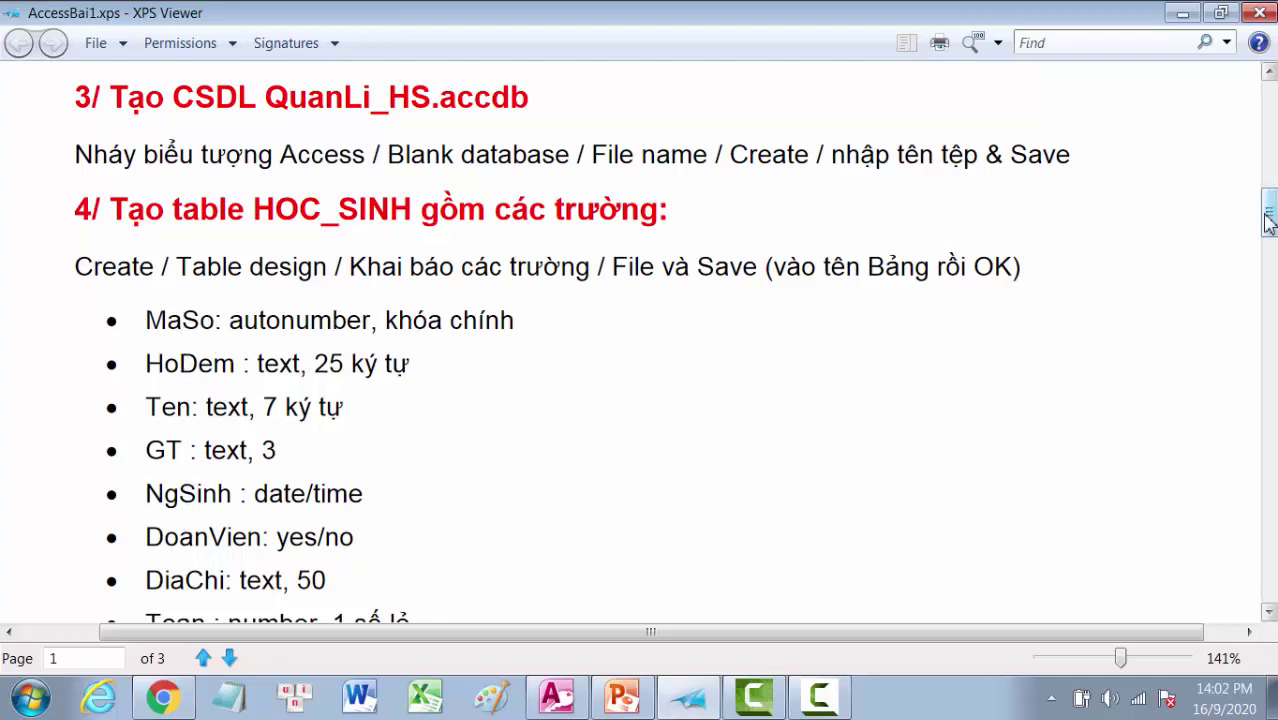
mouse_move(1268, 222)
left_mouse_down()
mouse_move(1269, 254)
mouse_move(1269, 231)
left_mouse_up()
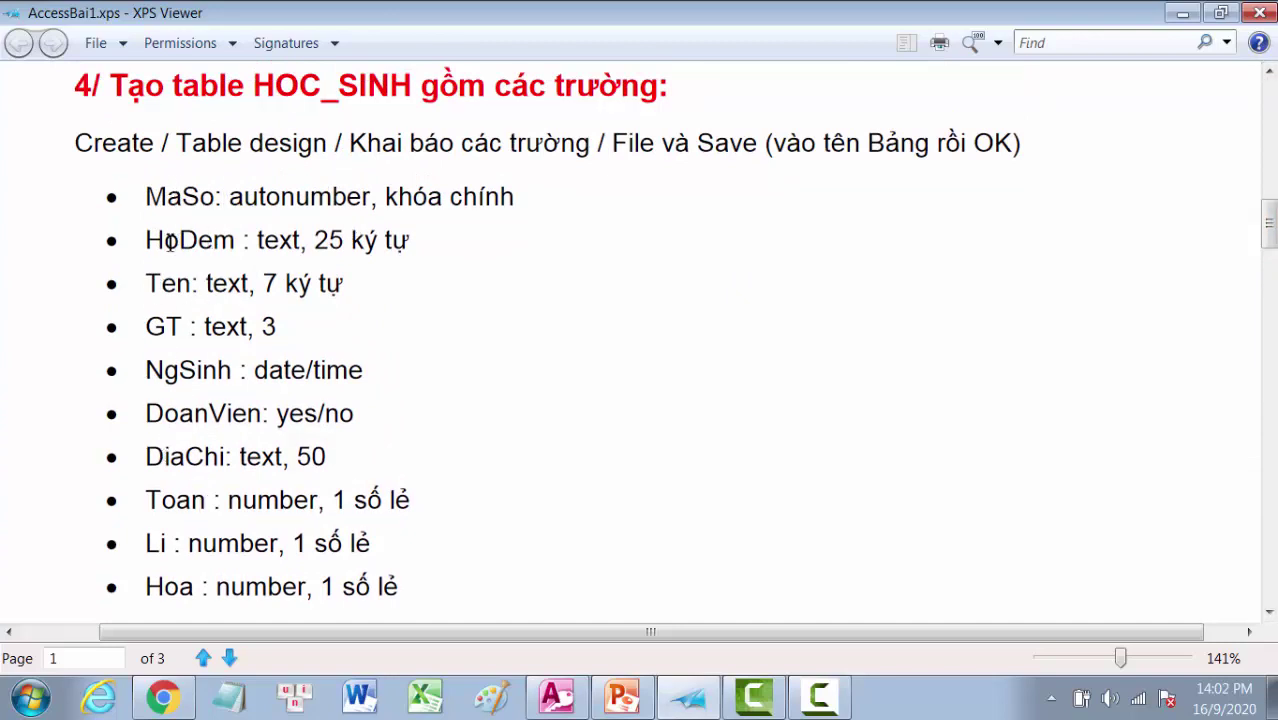
left_click(556, 697)
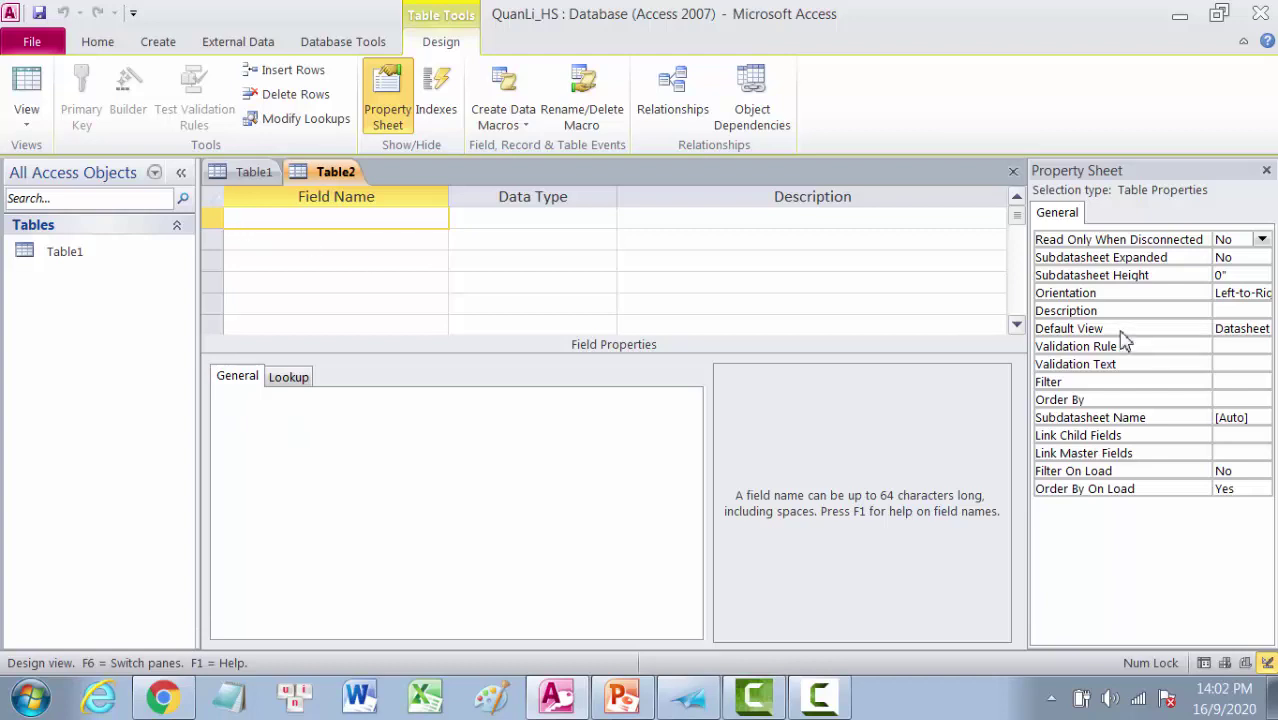
Step: Enter the field names MaSo, HoDem, Ten and GT in Table2's design grid
type("M")
type("áSo")
left_click(251, 238)
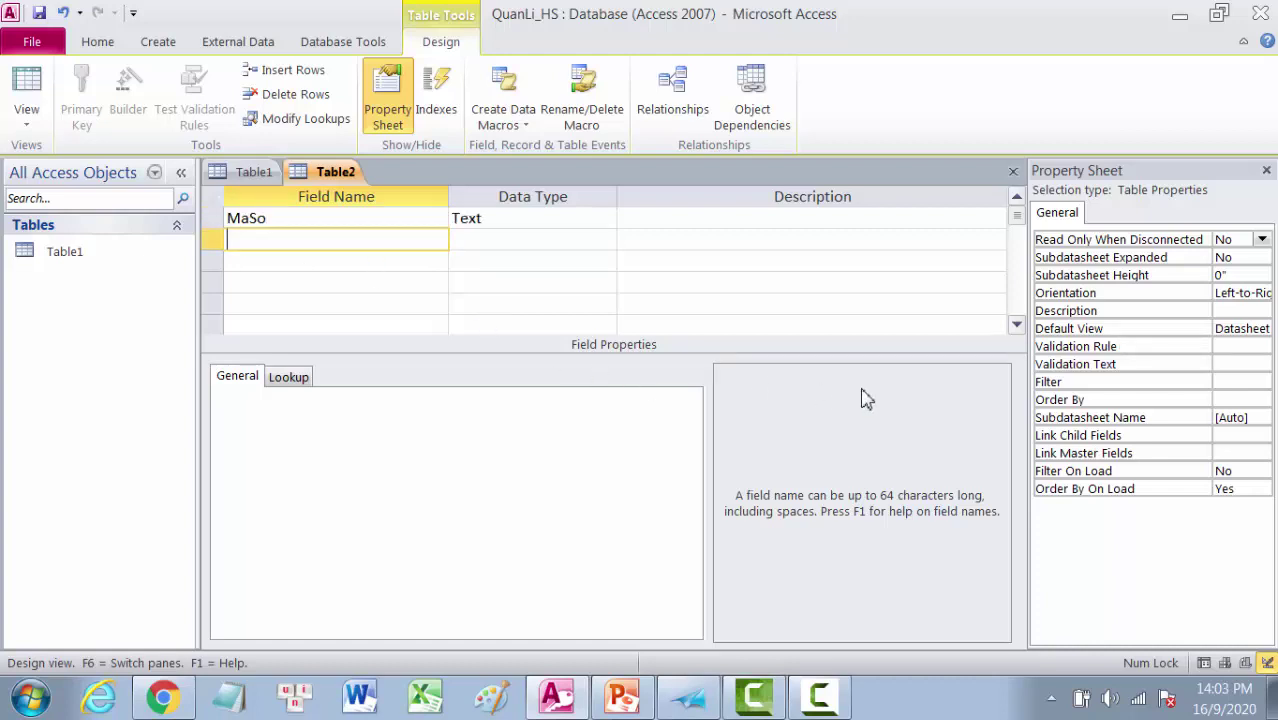
type("HoDem")
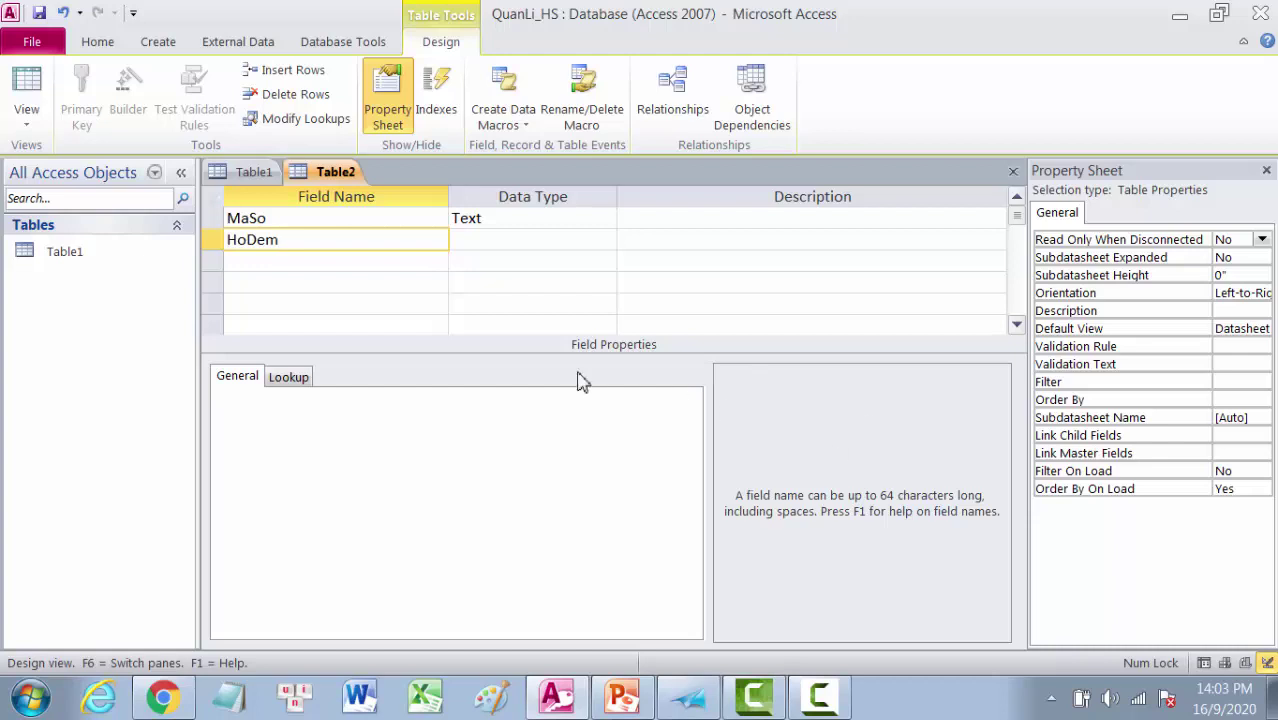
left_click(241, 263)
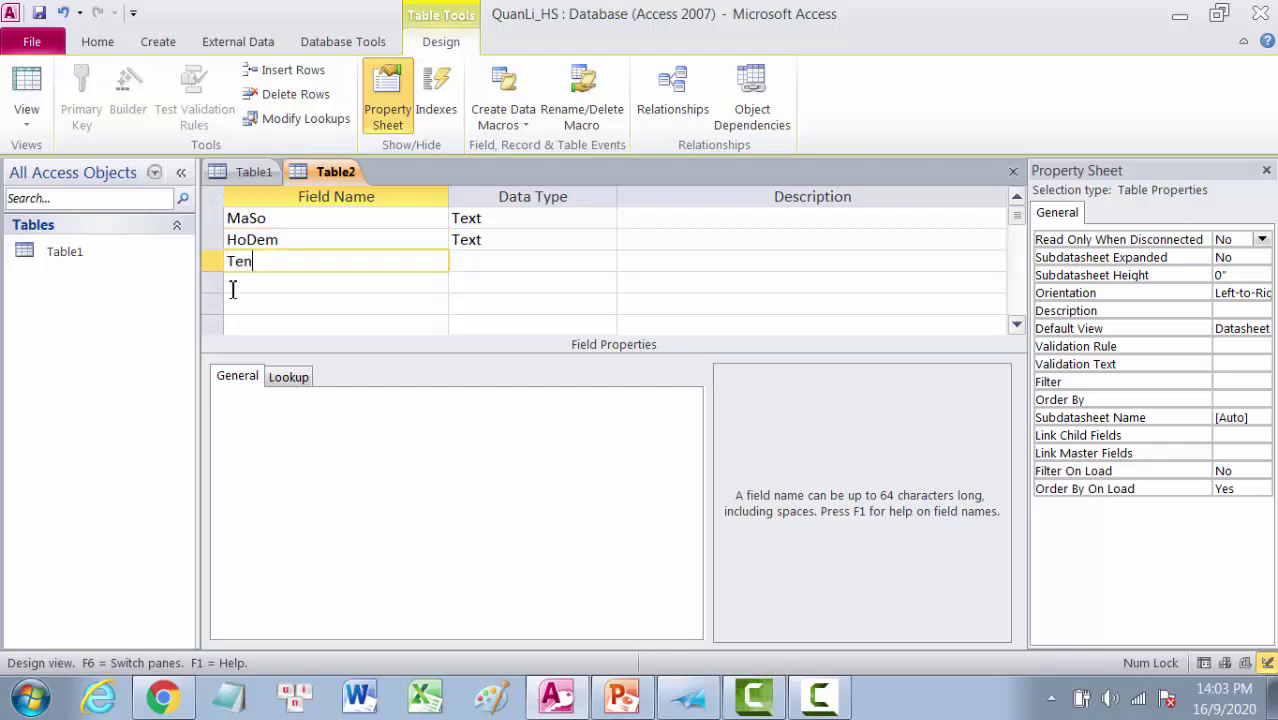
left_click(232, 289)
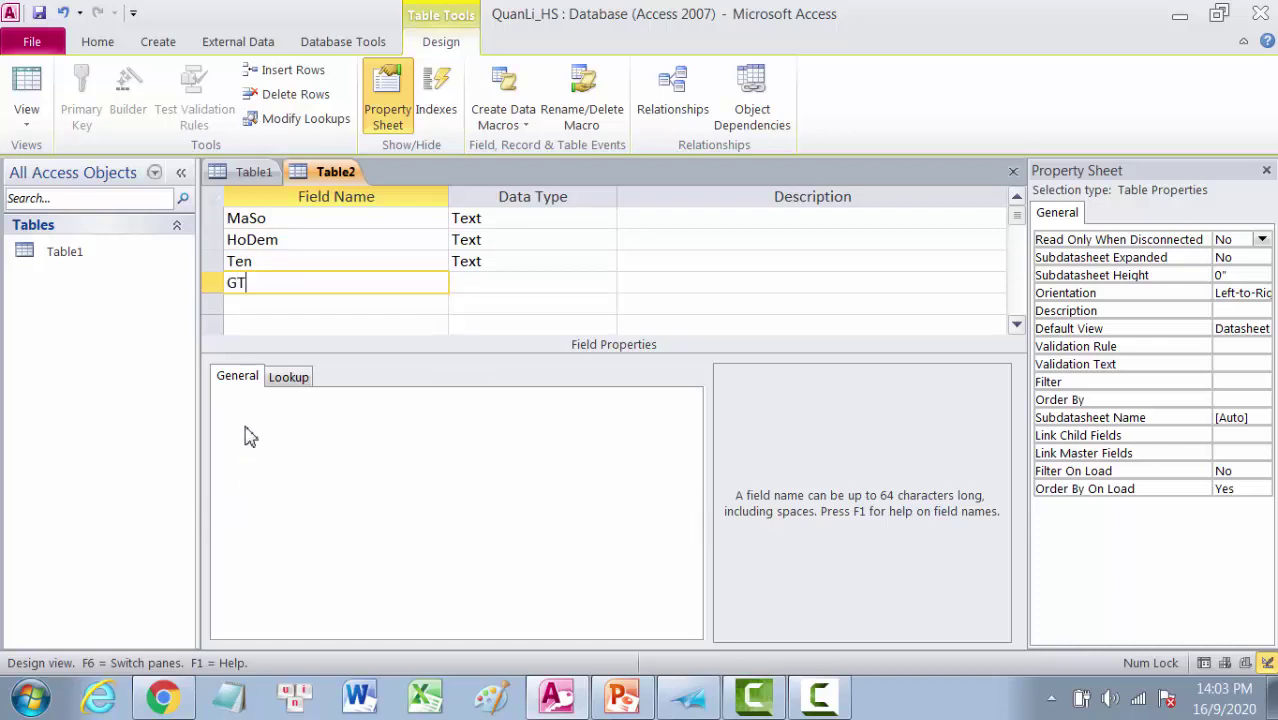
left_click(239, 303)
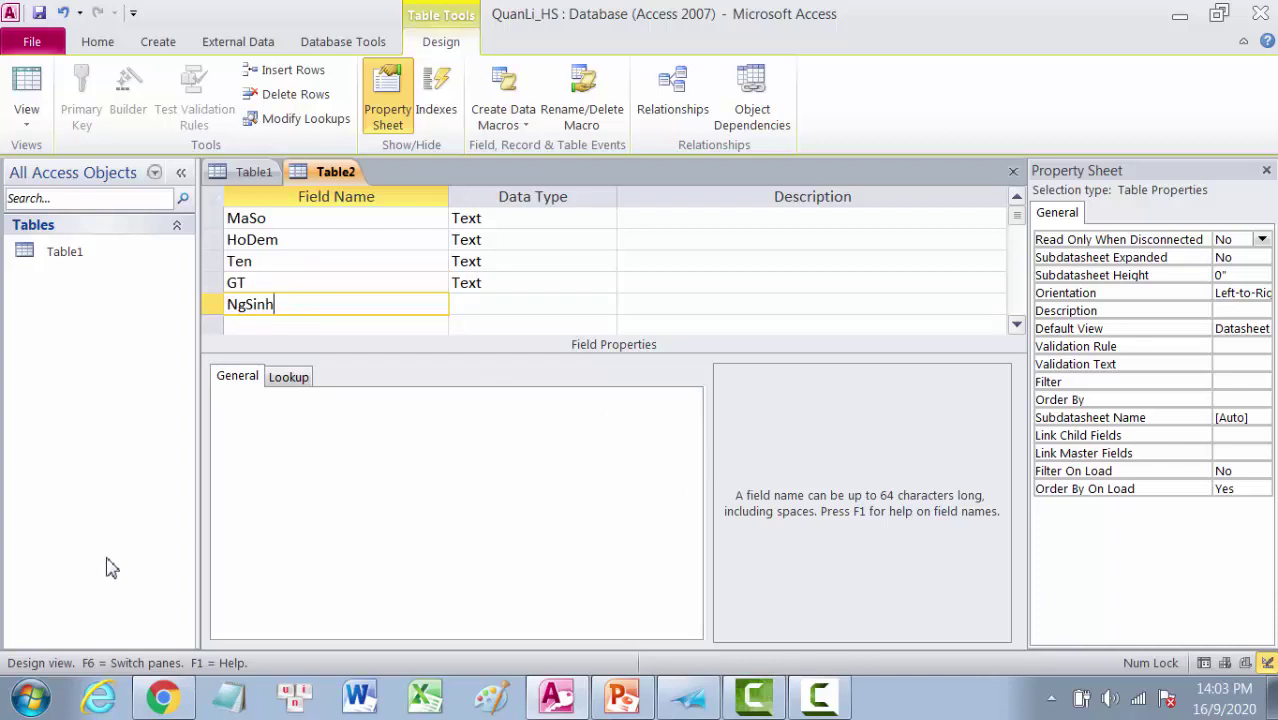
Step: Add Text fields NgSinh, DoanVien, DiaChi, Toan, Hoa and Van below GT
left_click(1017, 325)
left_click(1017, 325)
left_click(1017, 325)
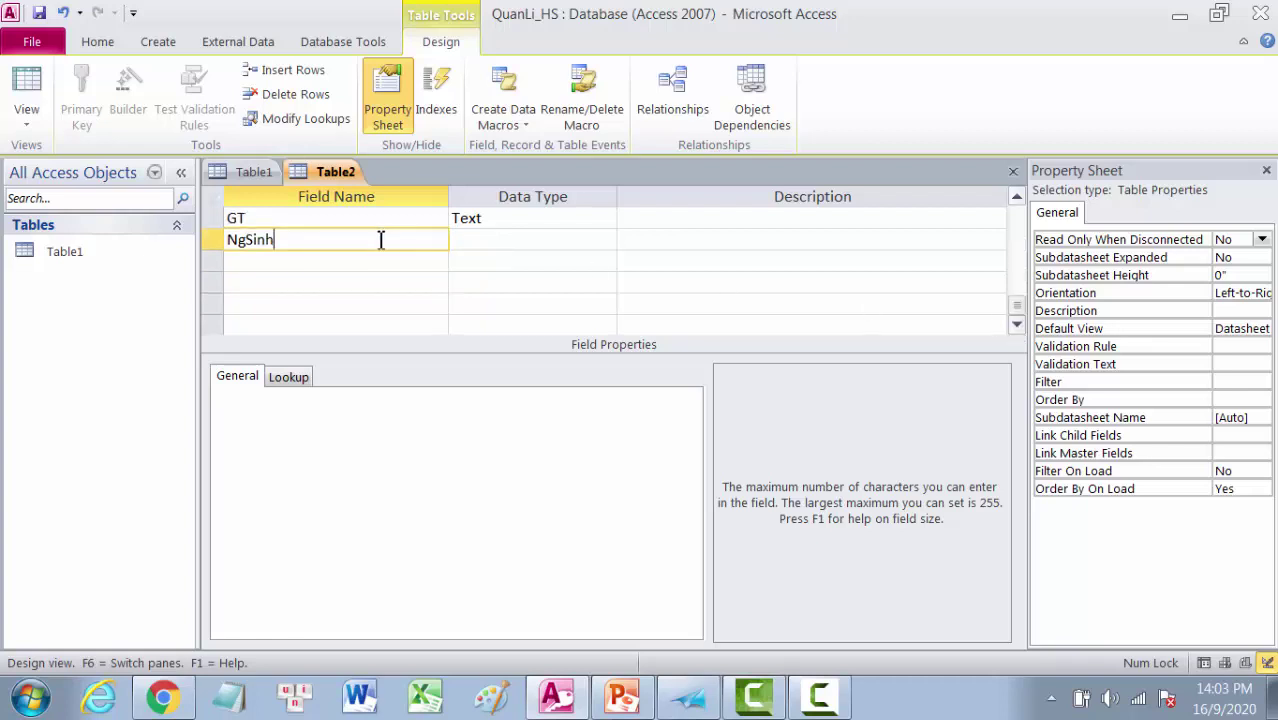
left_click(231, 262)
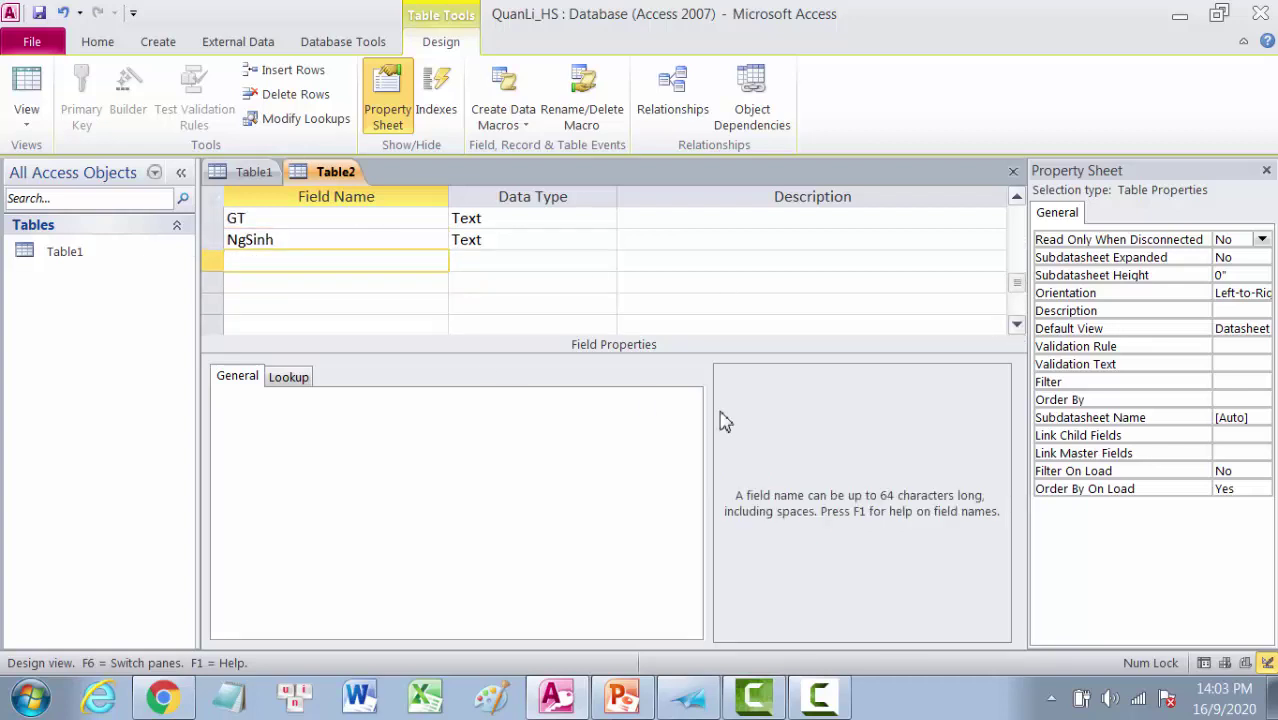
type("DoanVien")
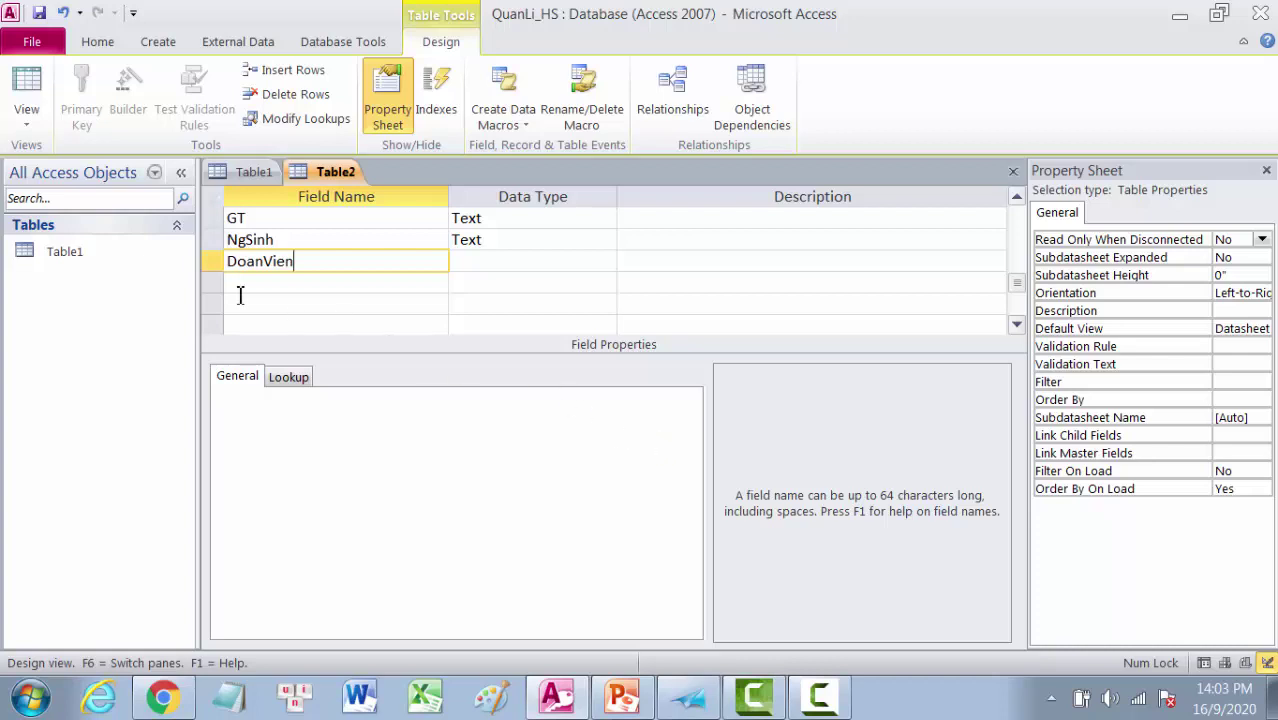
left_click(241, 284)
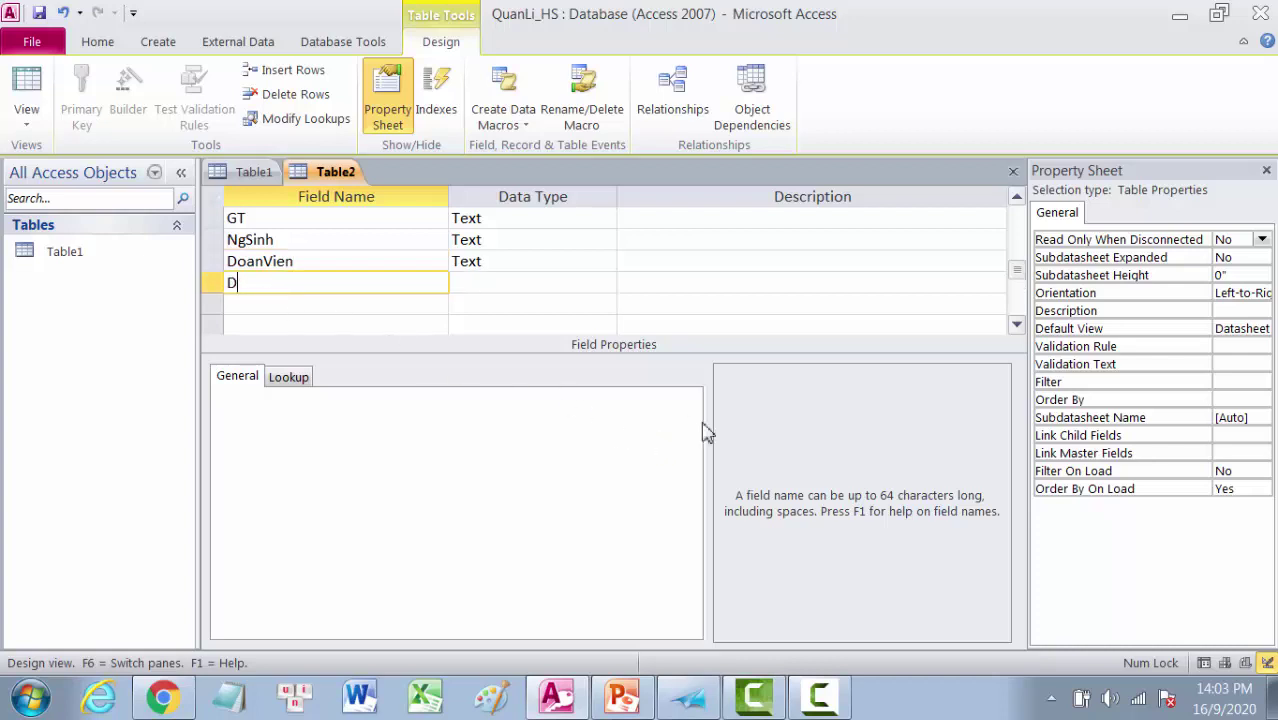
type("DiaChi")
left_click(236, 305)
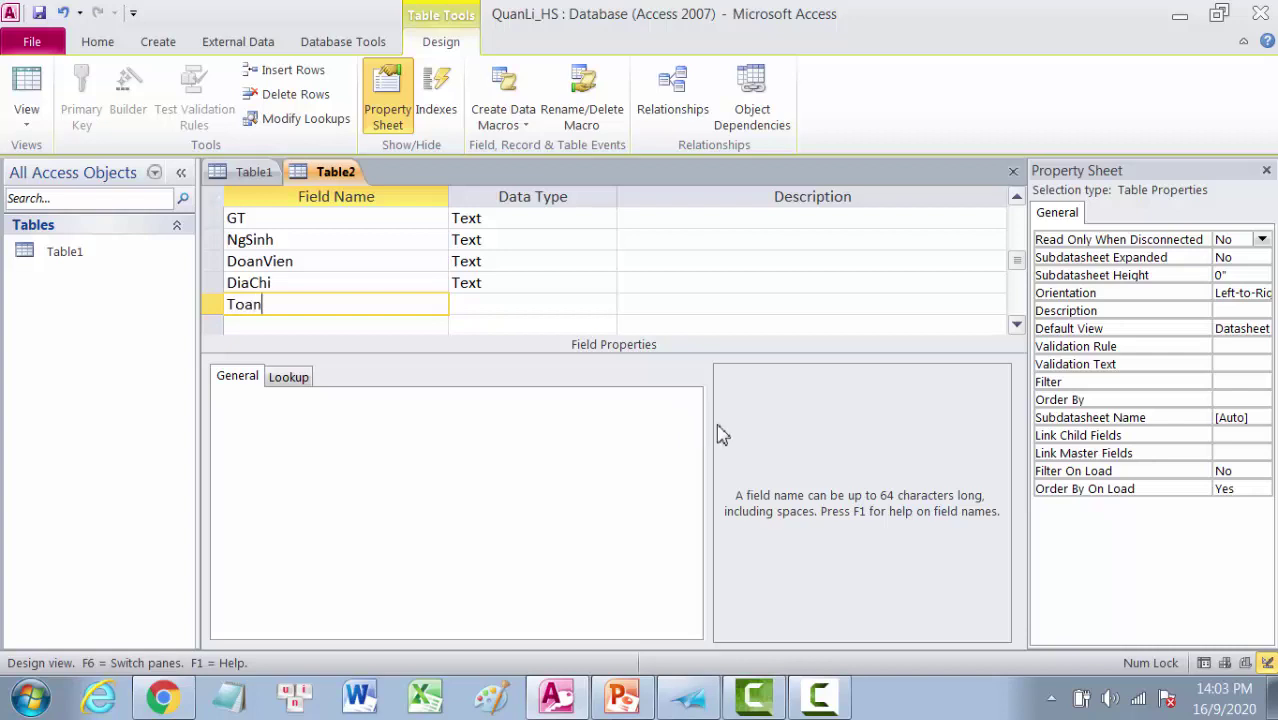
left_click(240, 327)
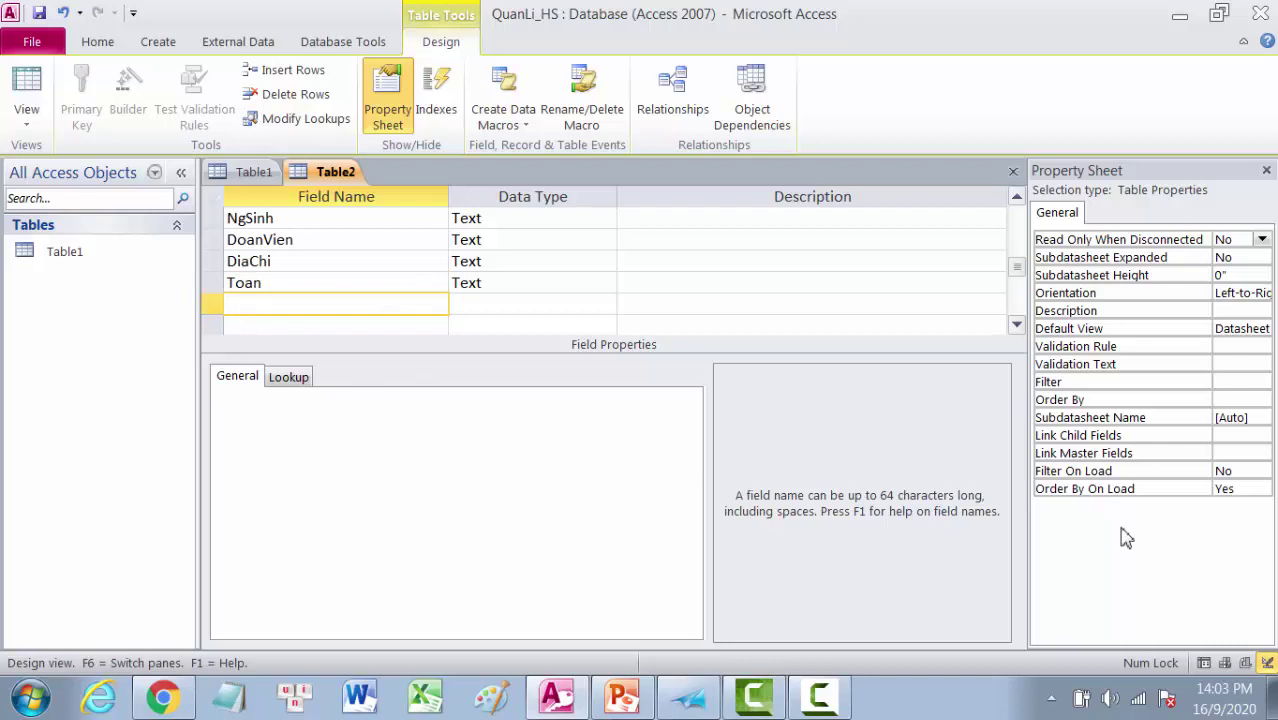
type("Hoa")
left_click(251, 327)
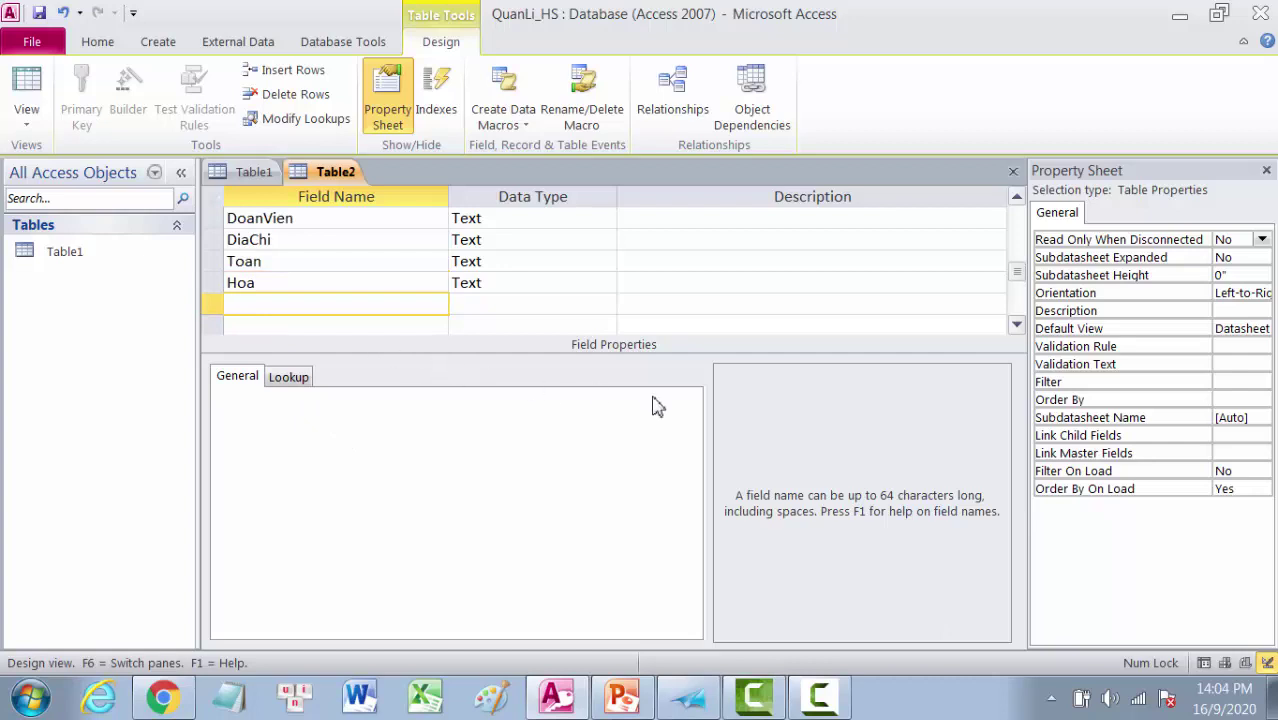
left_click(543, 290)
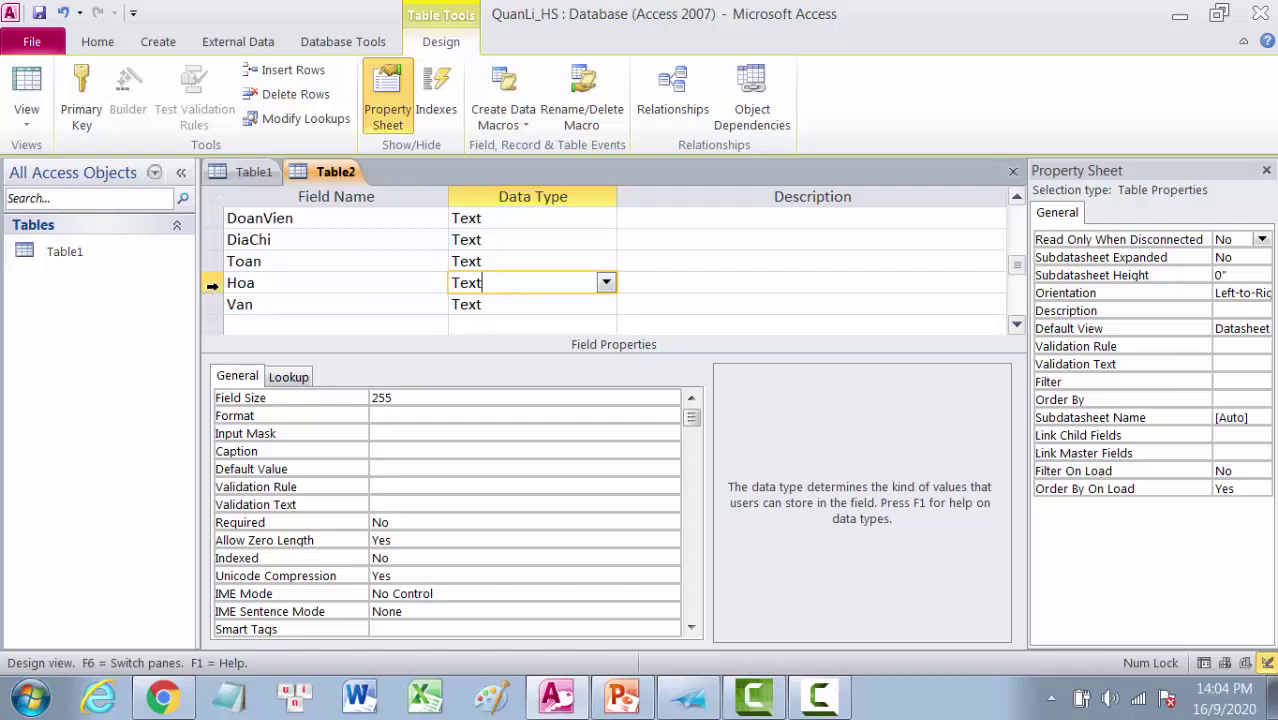
Step: Insert a new Text field named Li between Toan and Hoa
left_click(212, 285)
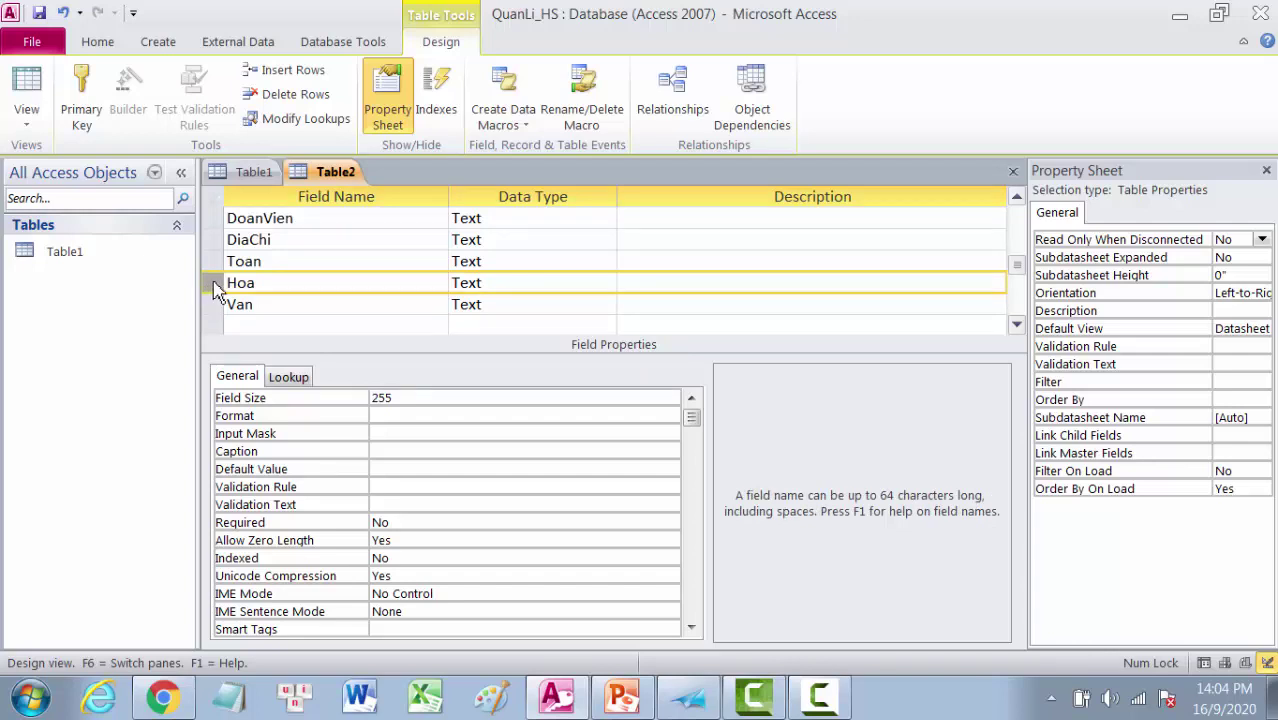
right_click(214, 288)
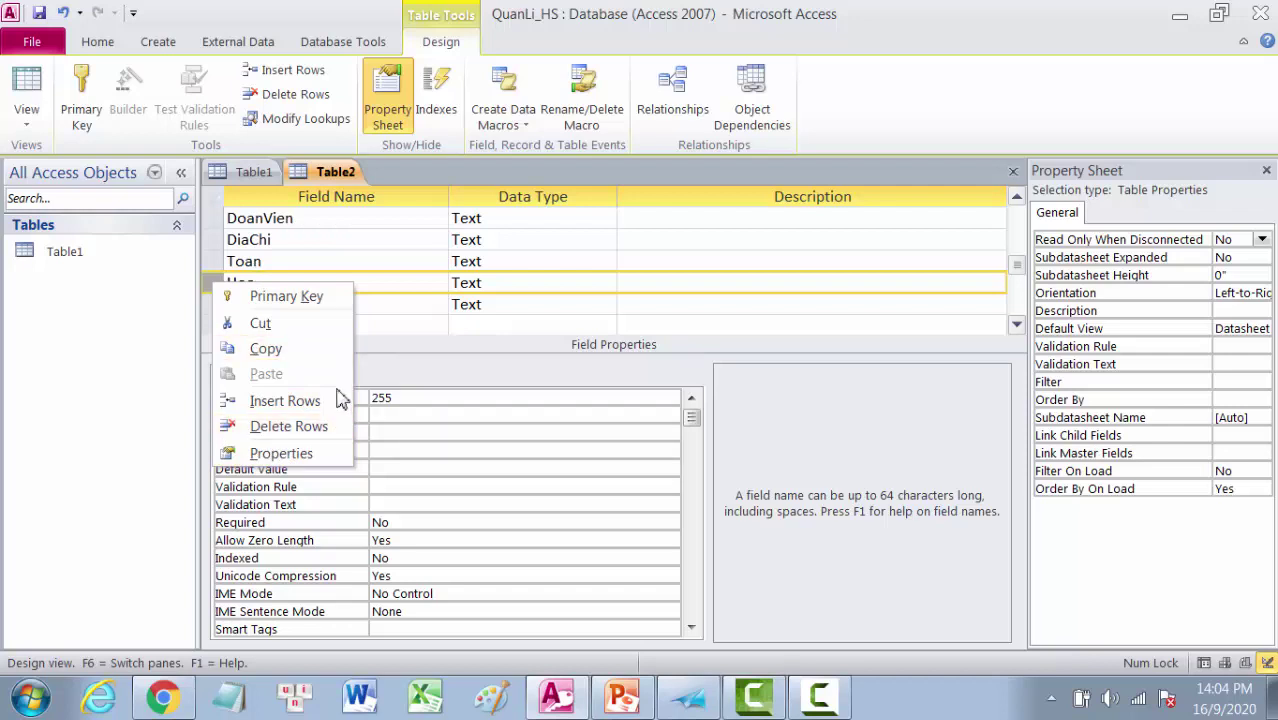
left_click(286, 405)
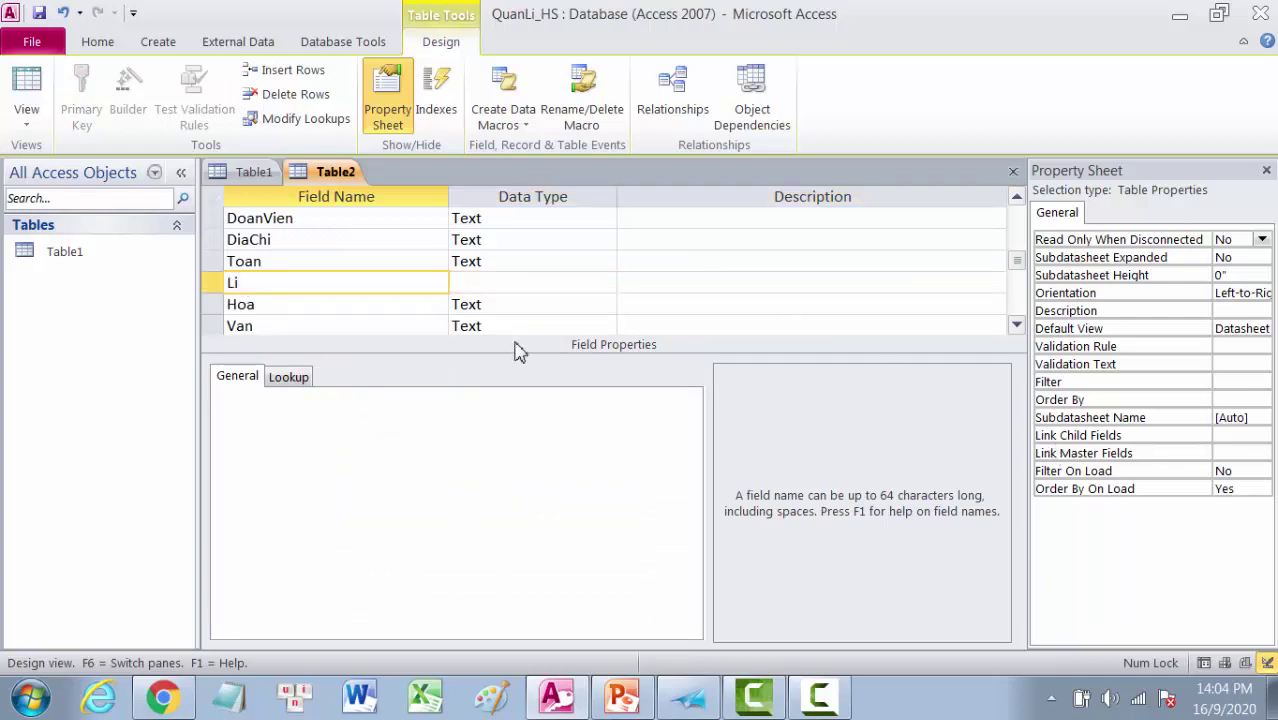
left_click(403, 312)
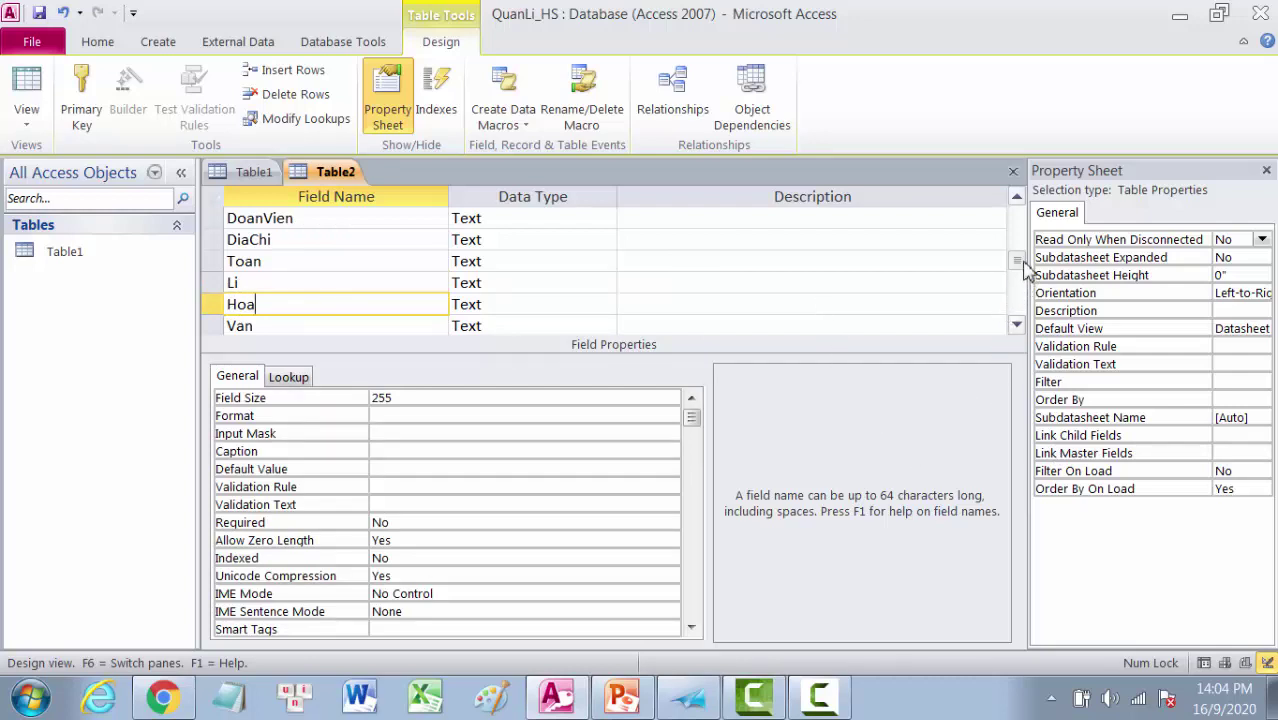
scroll(1020, 254, "up", 1)
left_click_drag(1022, 250, 1021, 175)
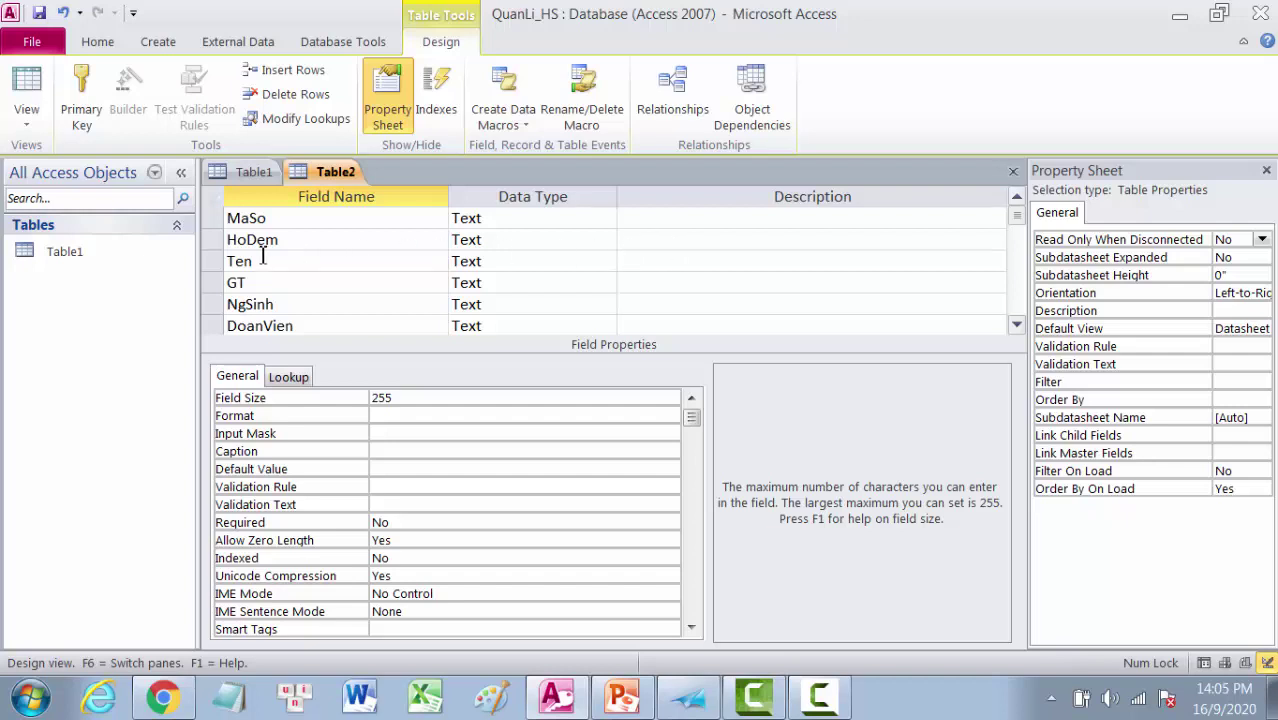
Step: Describe HoDem as 'Họ đệm' and Ten as 'Tên', then return to the lesson
left_click(634, 242)
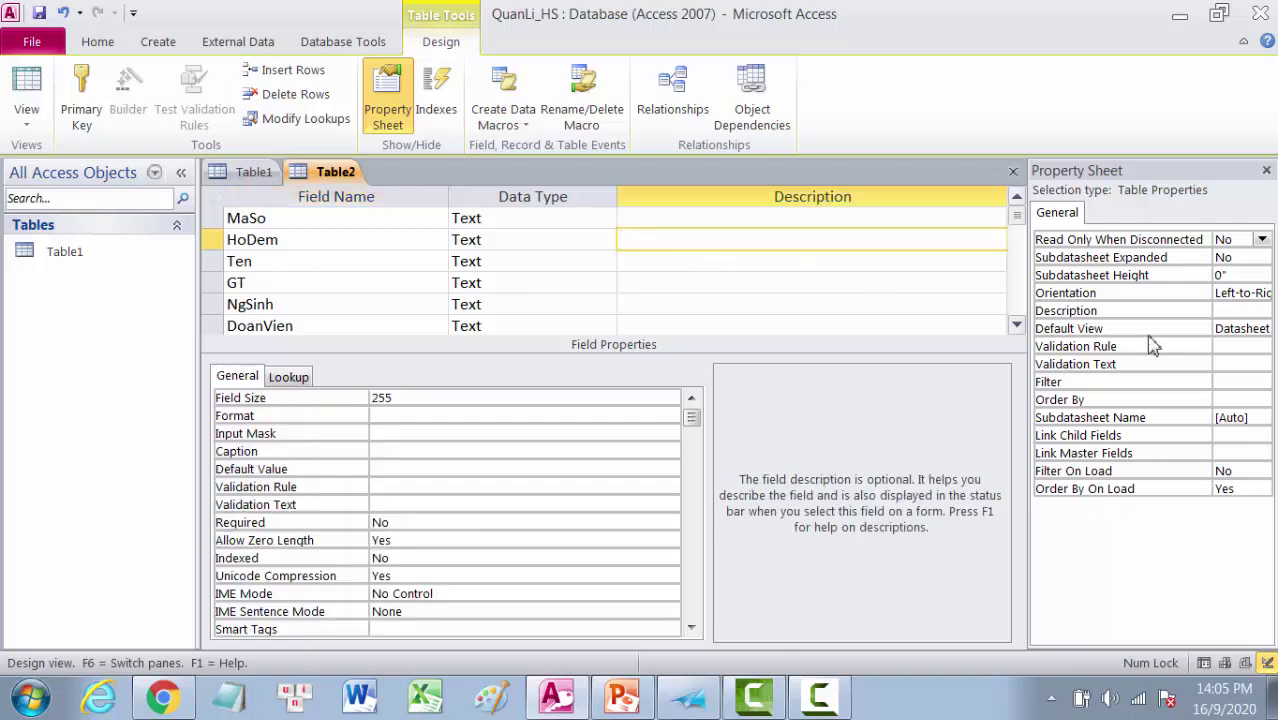
type("Họ đệm")
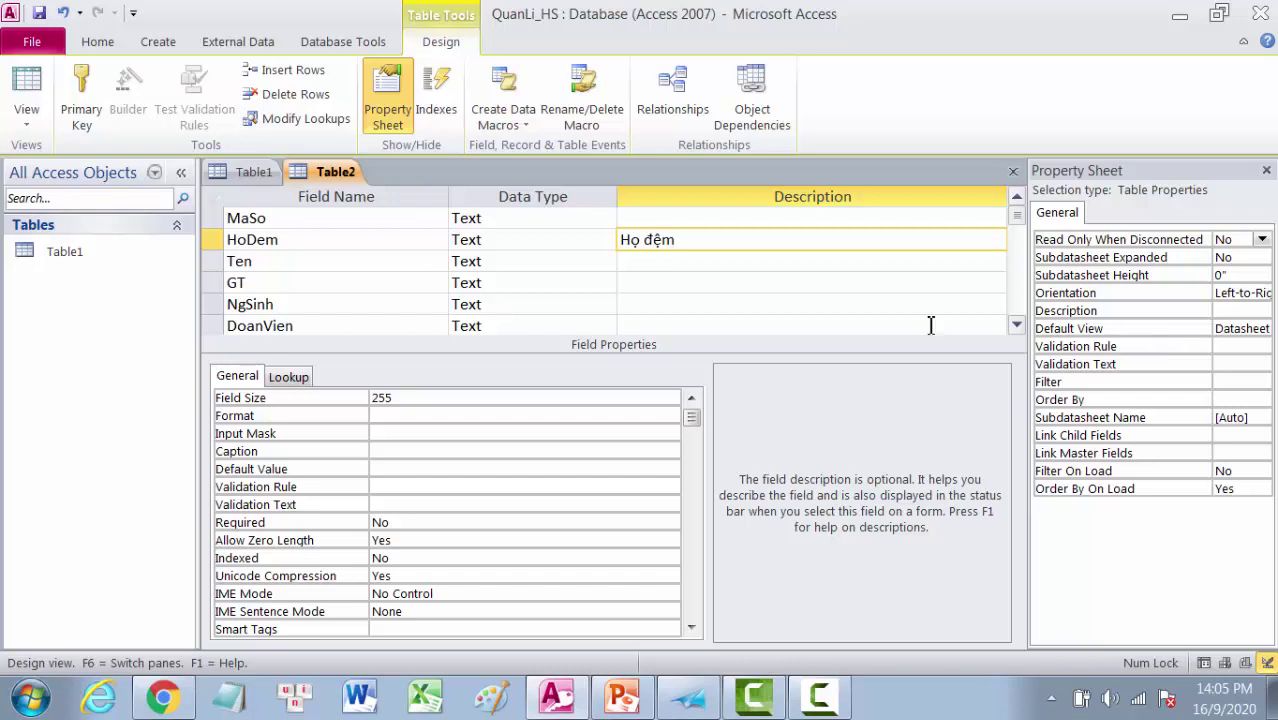
left_click(628, 261)
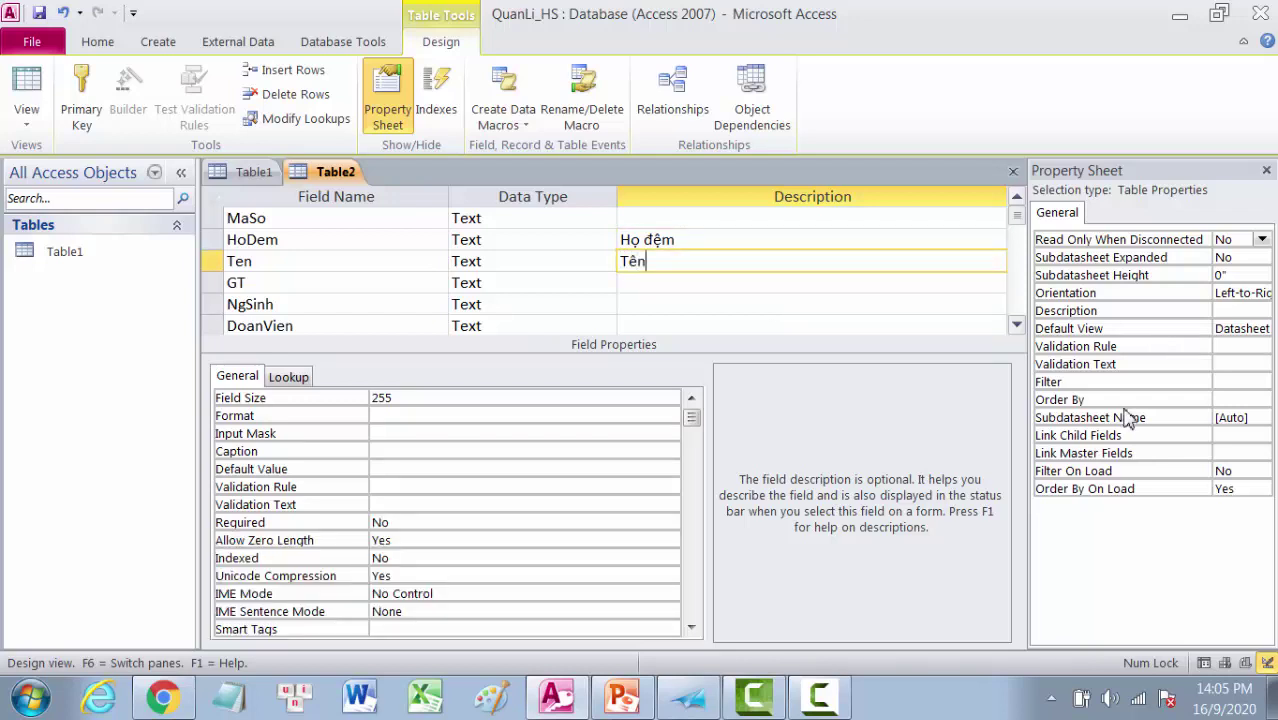
left_click(767, 291)
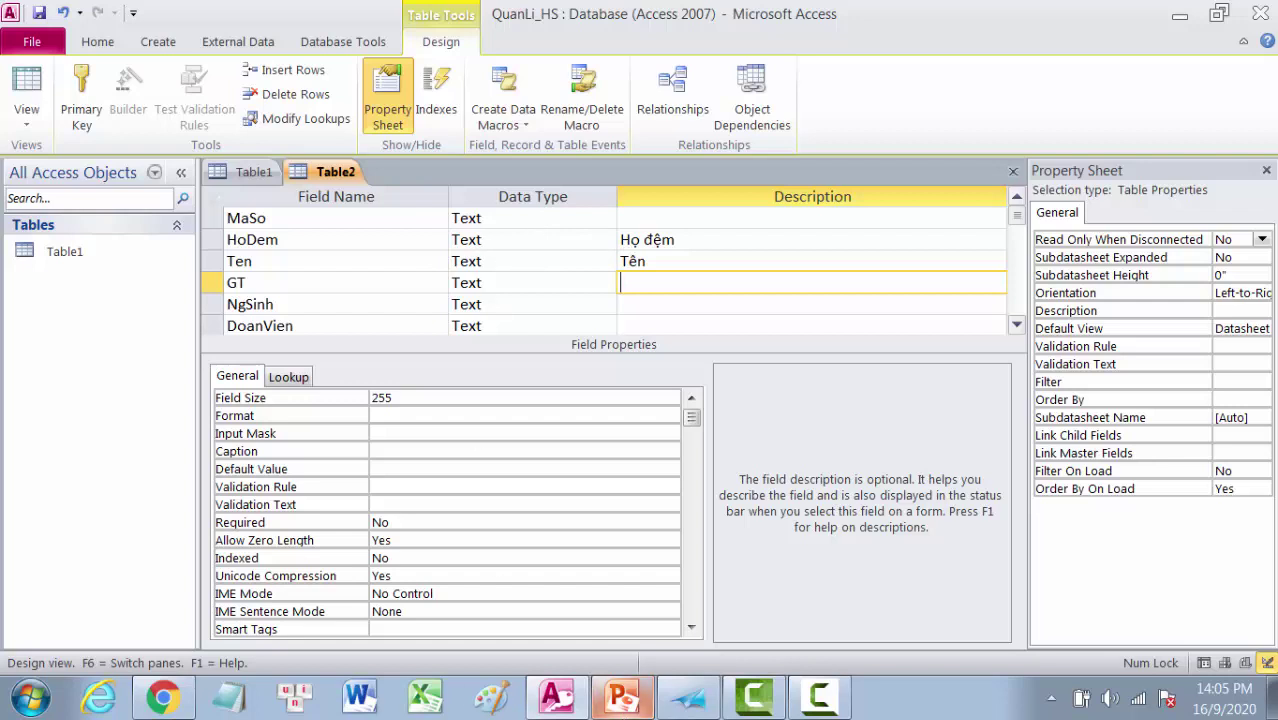
left_click(698, 704)
Step: Scroll the lesson to section 6 listing Access data types and their meanings
scroll(596, 453, "down", 8)
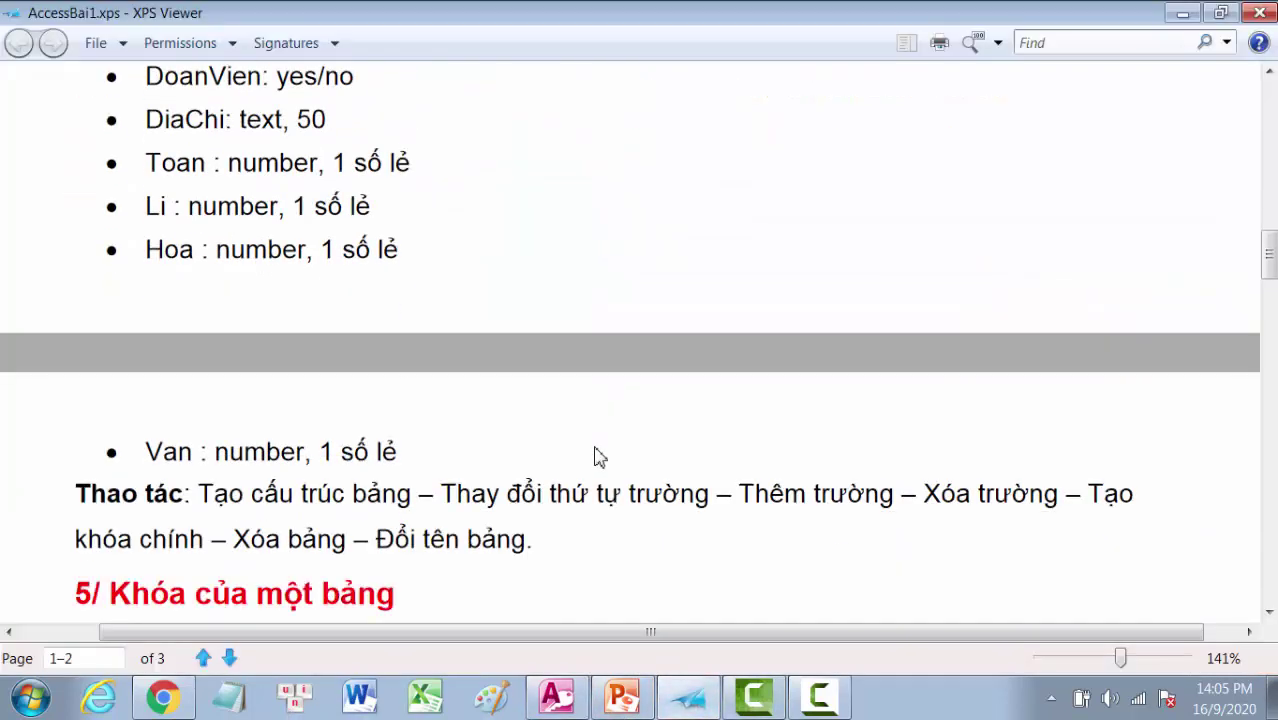
scroll(596, 455, "down", 12)
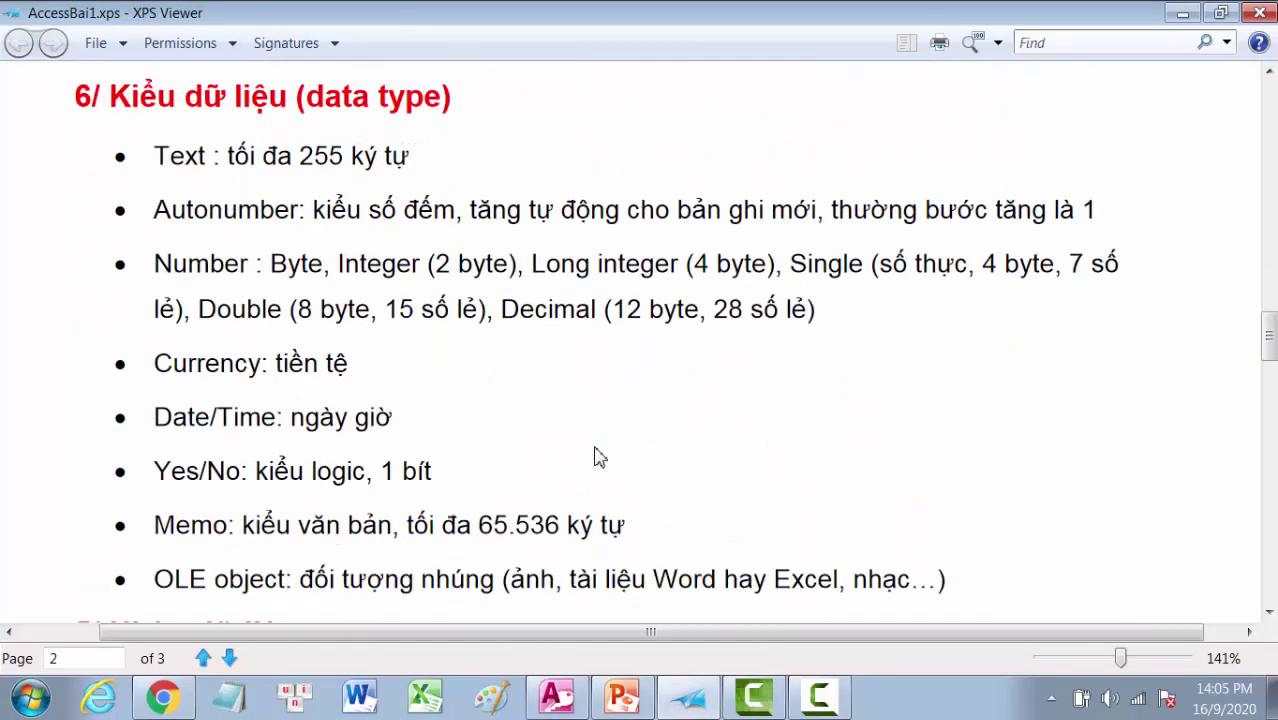
scroll(597, 456, "down", 1)
scroll(596, 455, "up", 1)
Step: Change the MaSo field's data type to AutoNumber
left_click(557, 697)
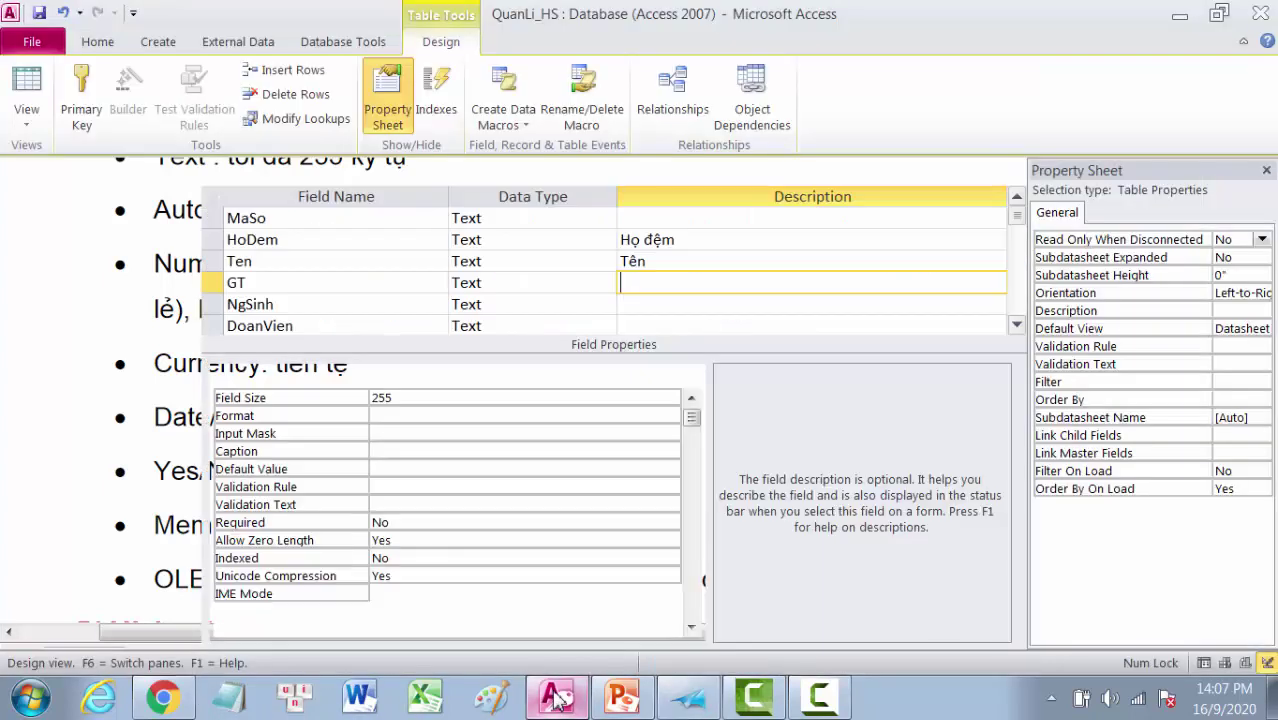
left_click(476, 222)
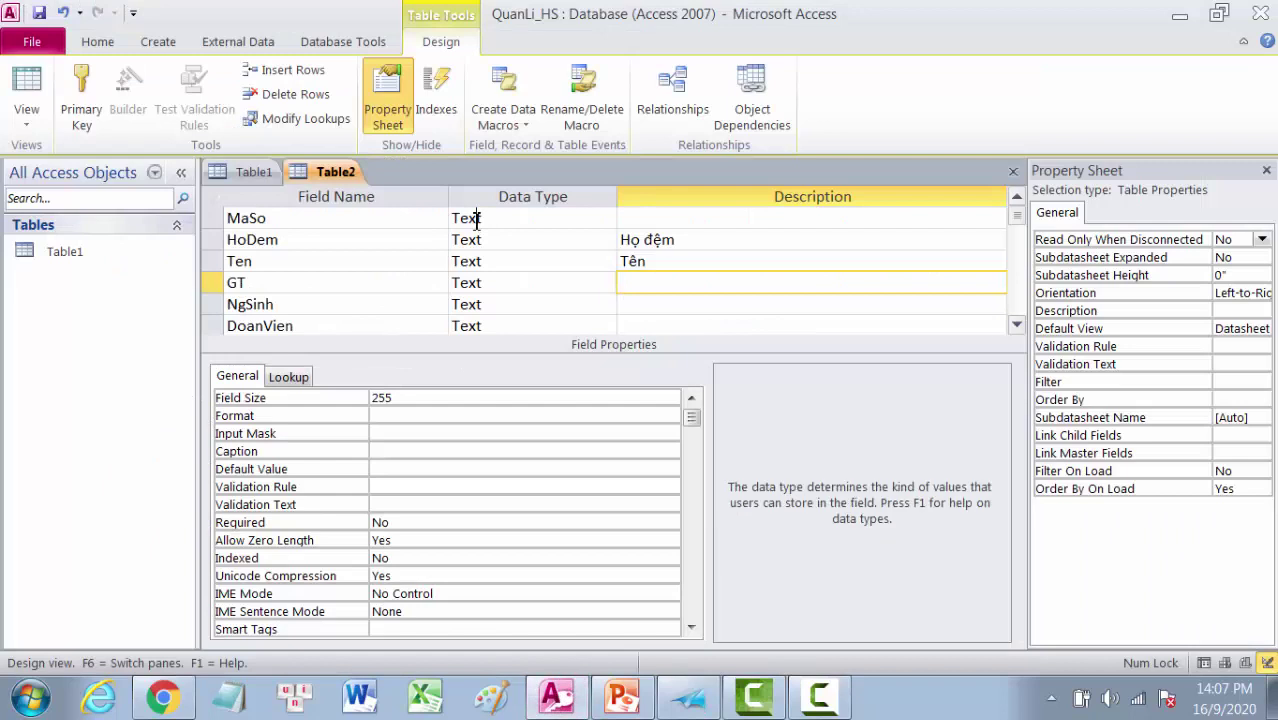
left_click(607, 218)
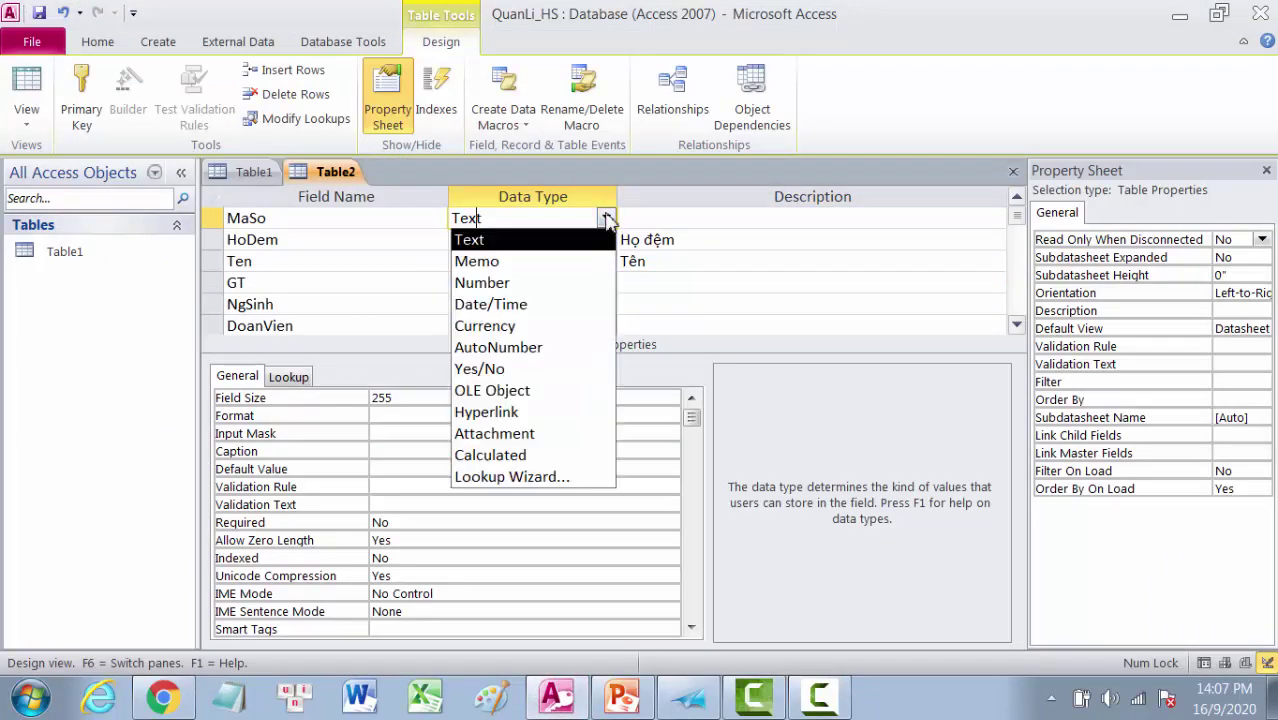
left_click(492, 350)
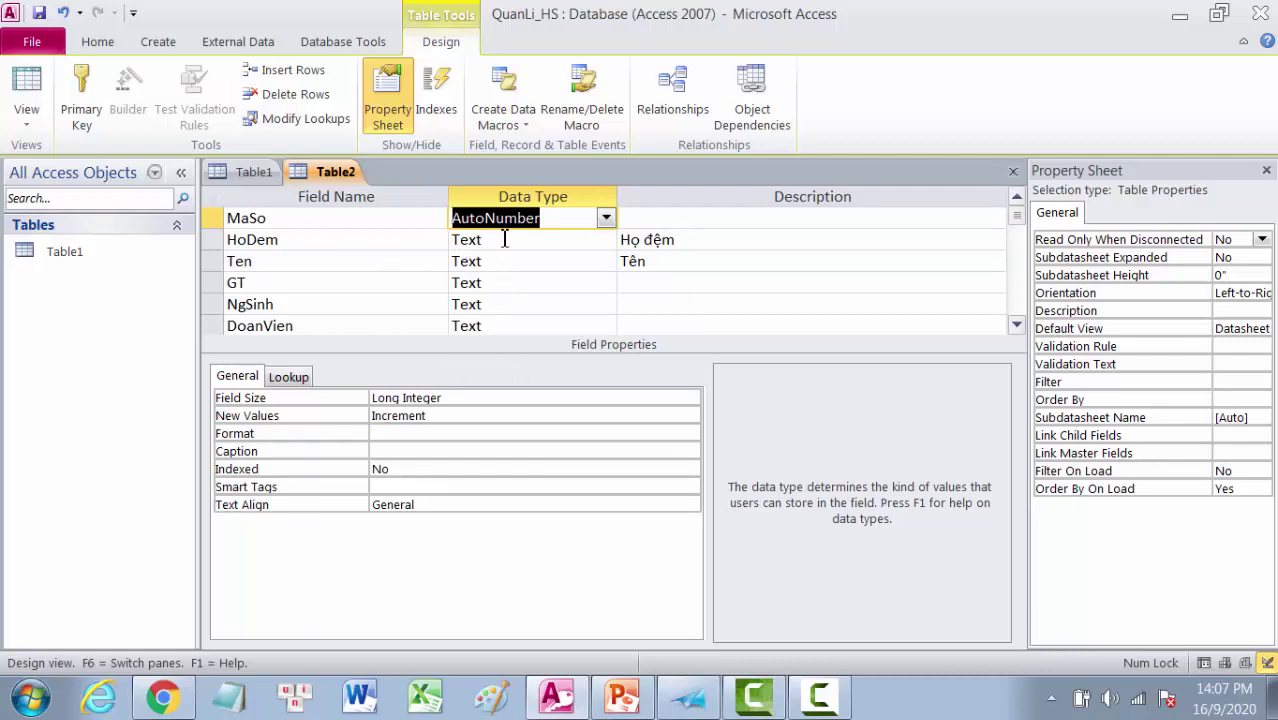
Step: Check HoDem's field size, then set Ten's Field Size to 7 and GT's to 3
left_click(505, 240)
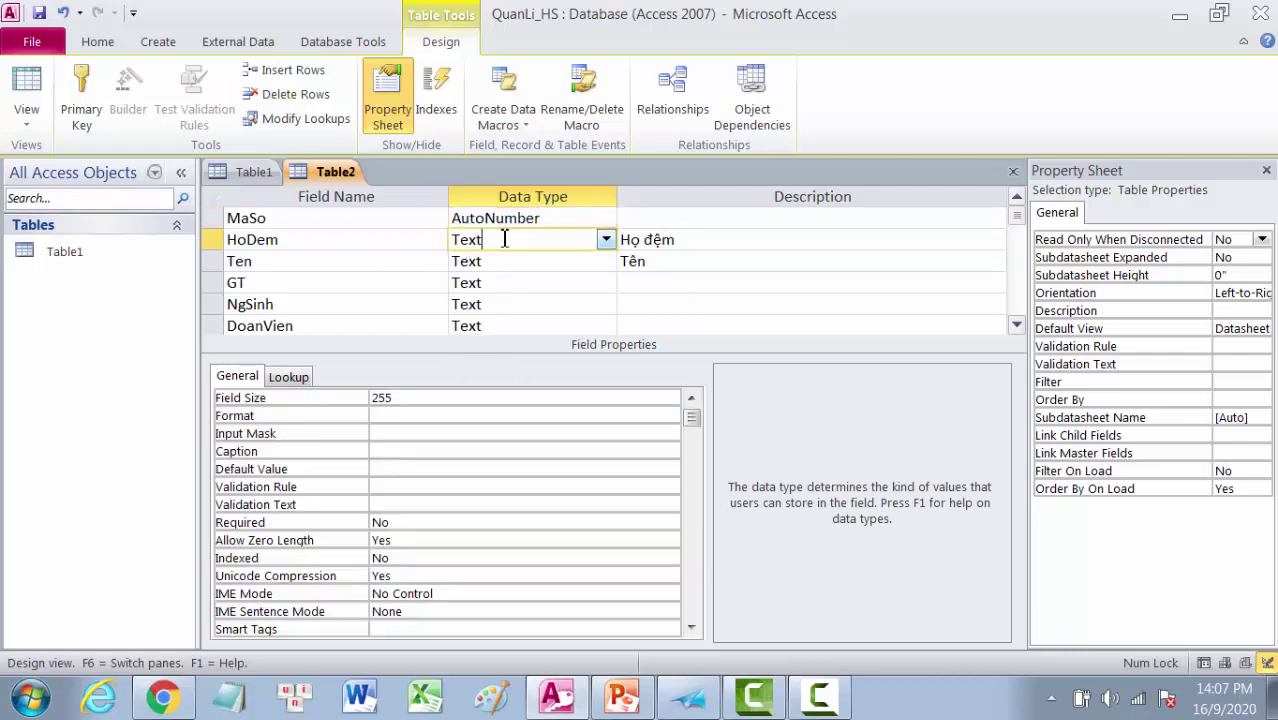
left_click(388, 400)
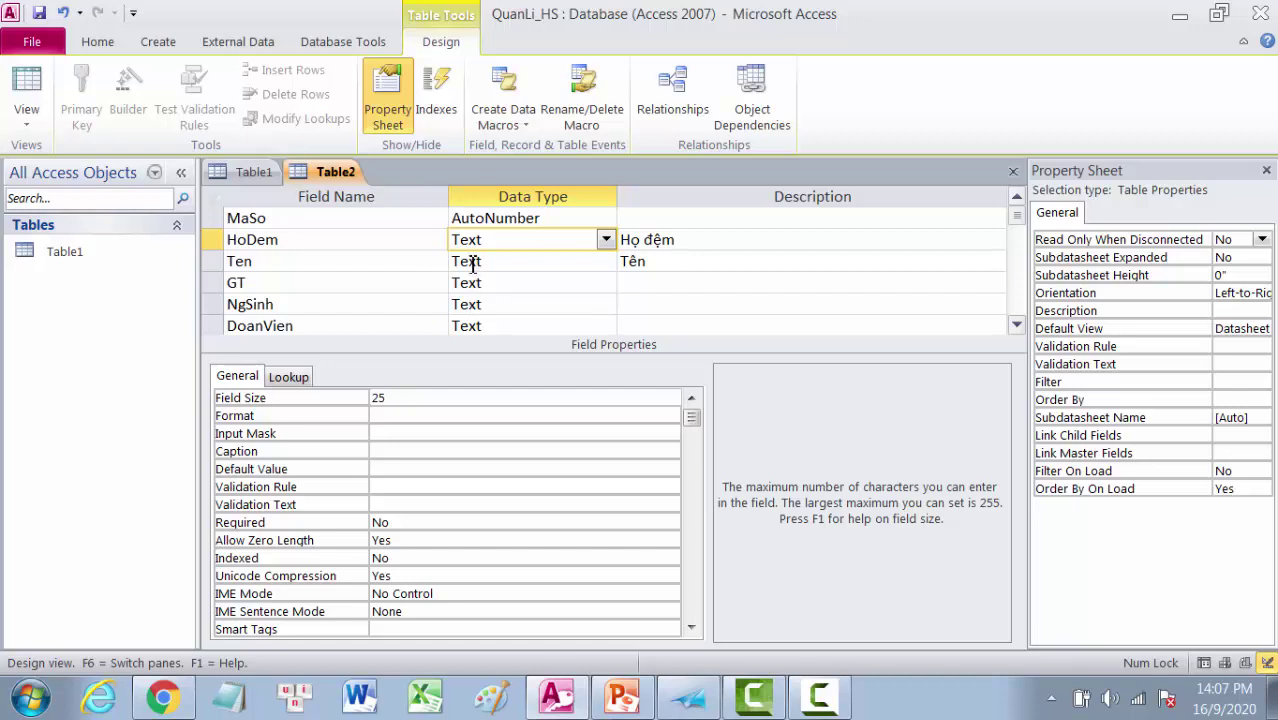
left_click(324, 262)
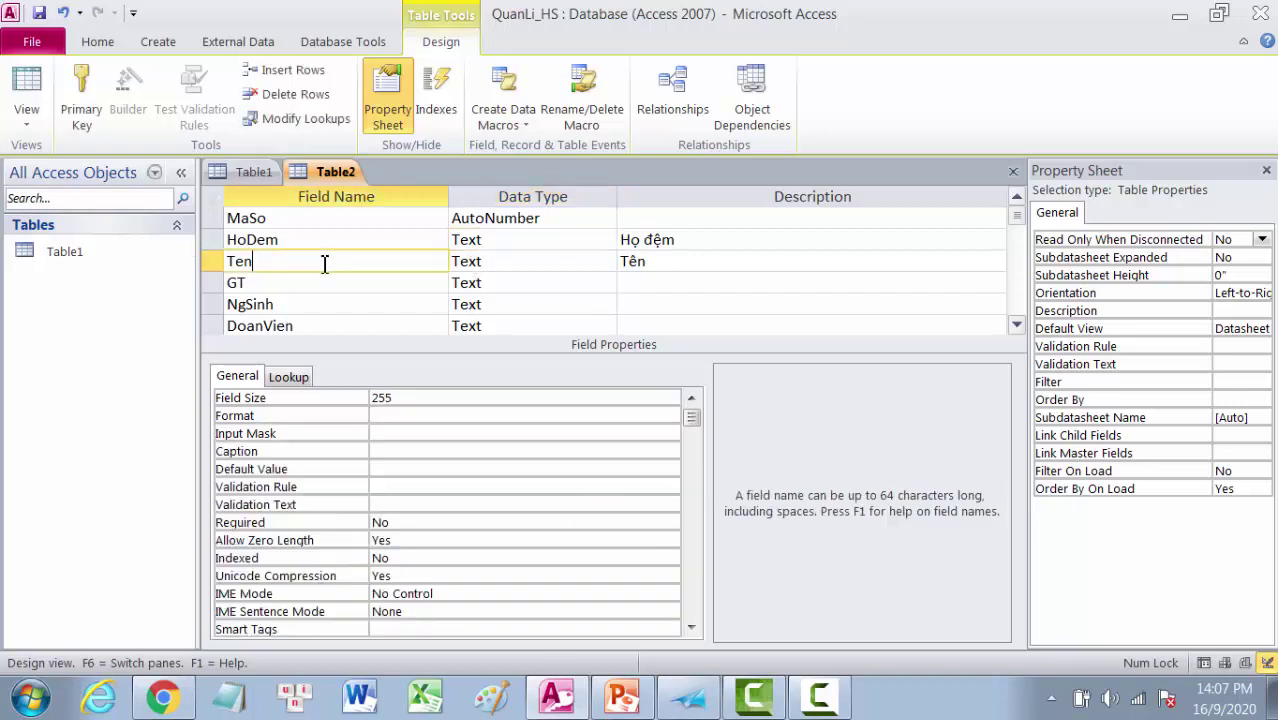
left_click(372, 400)
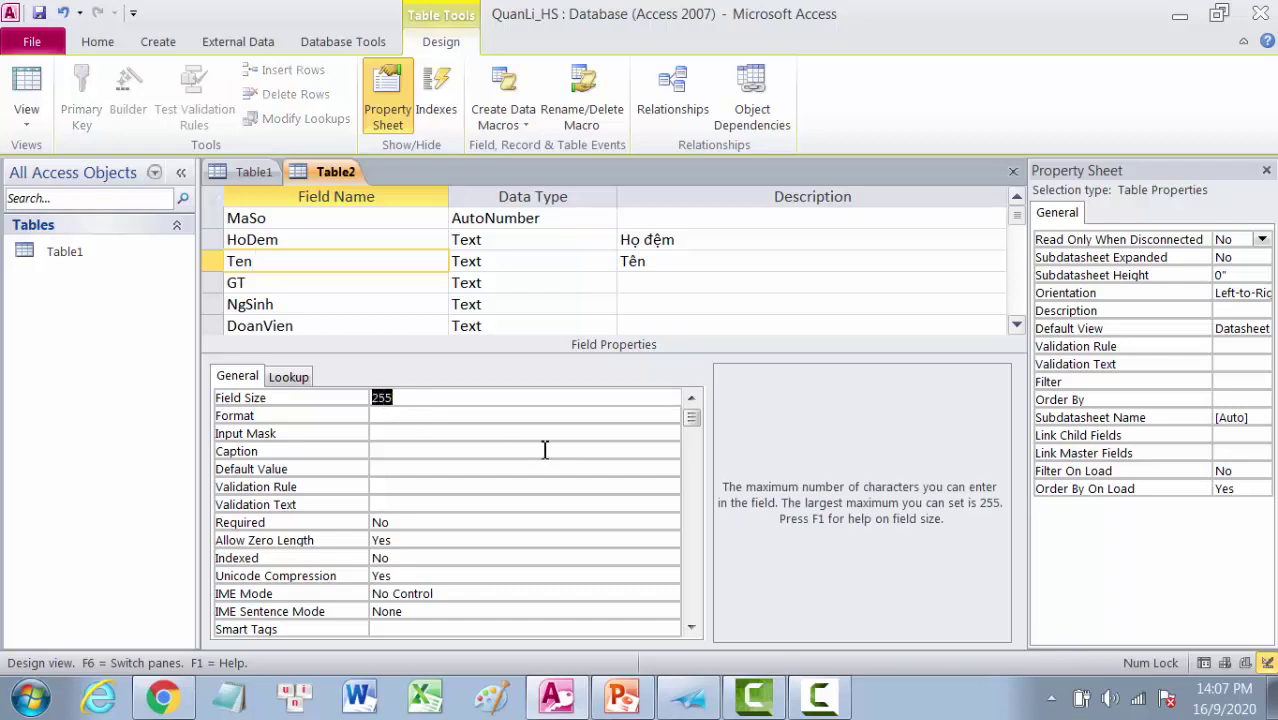
type("7")
key("Return")
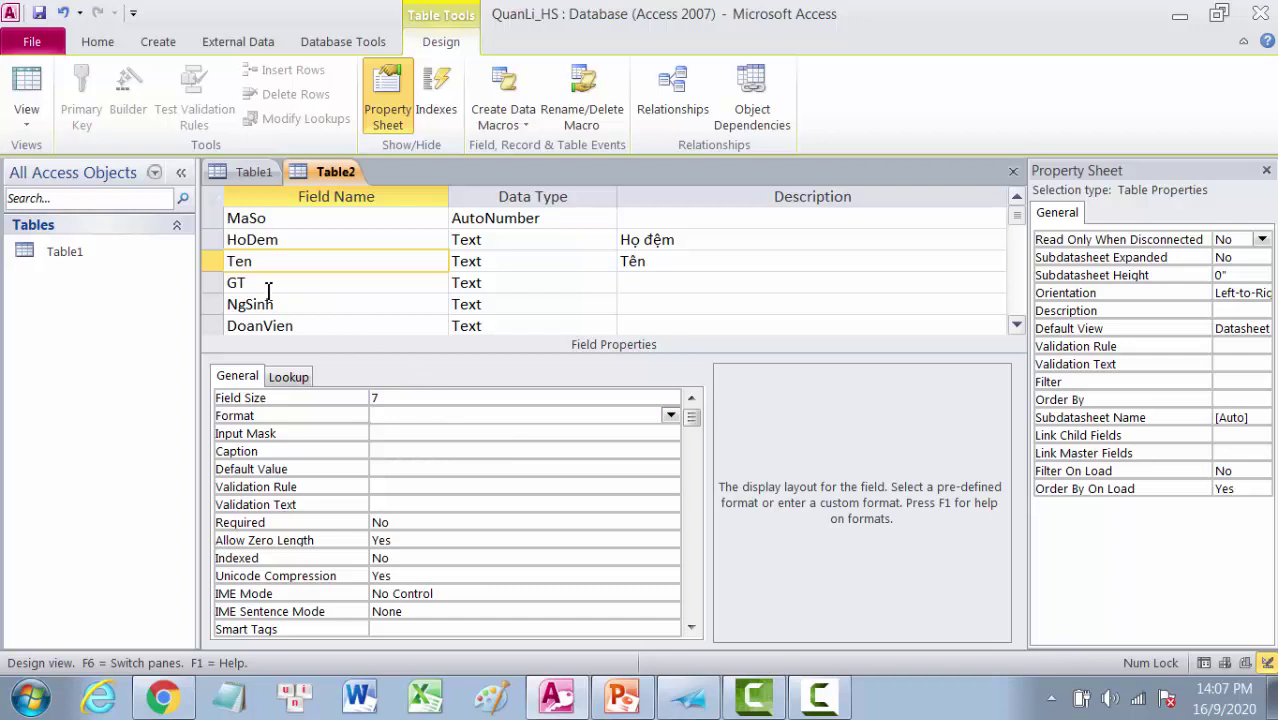
left_click(268, 289)
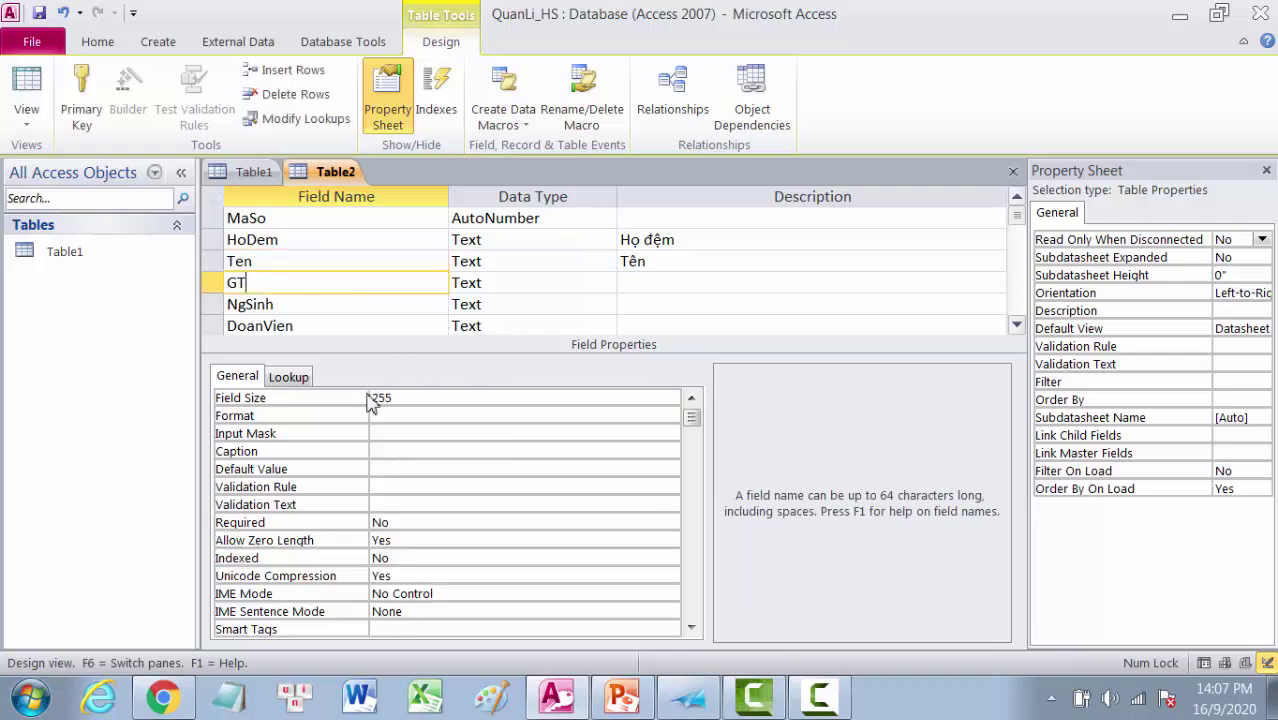
left_click_drag(370, 398, 417, 398)
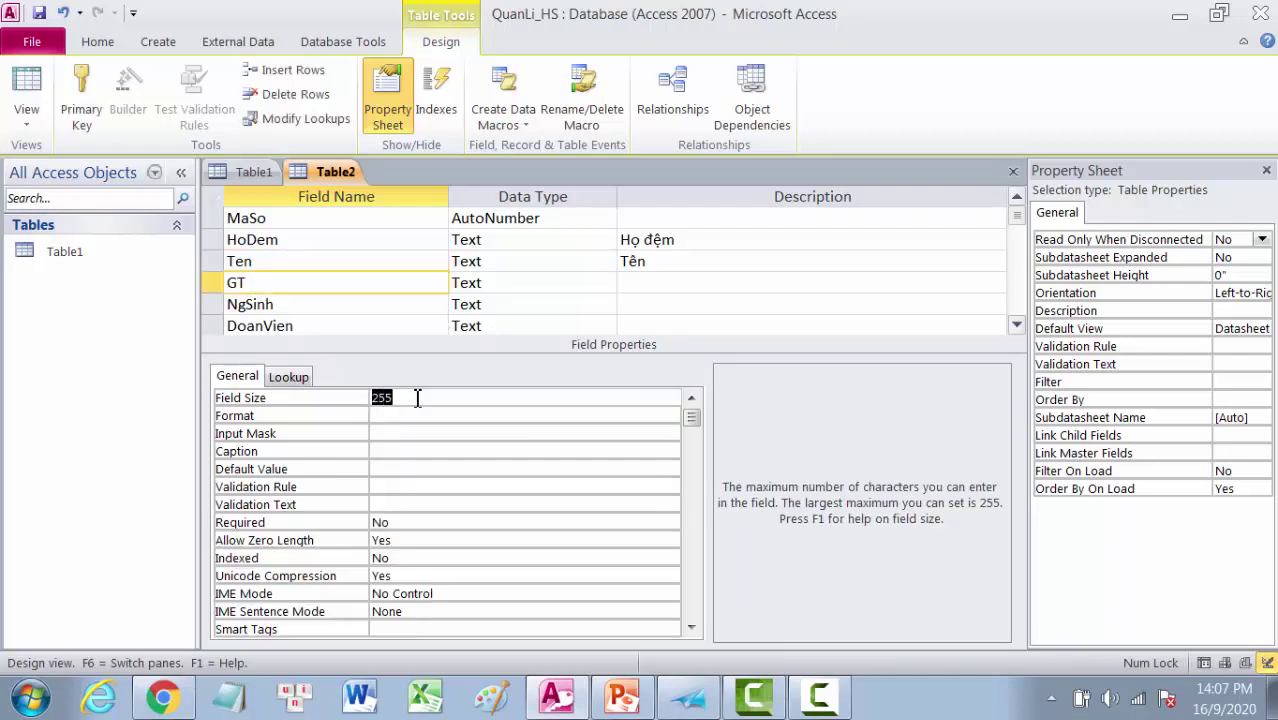
type("3")
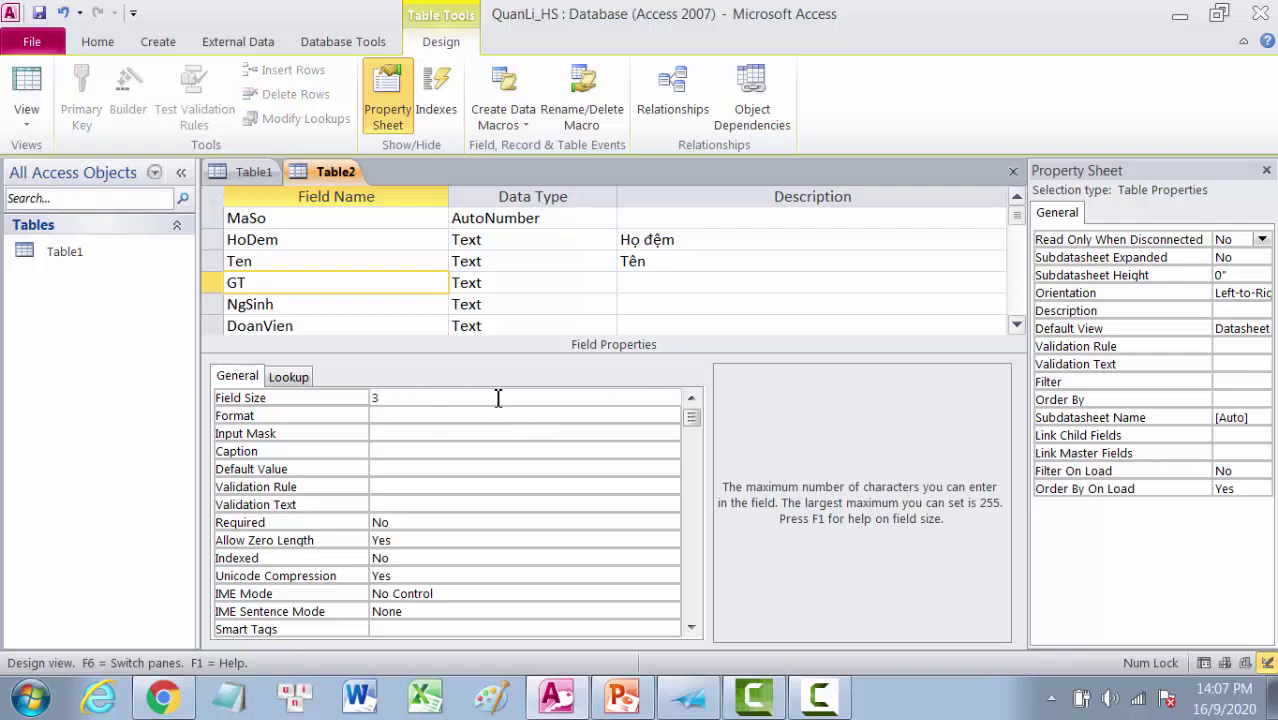
left_click(316, 306)
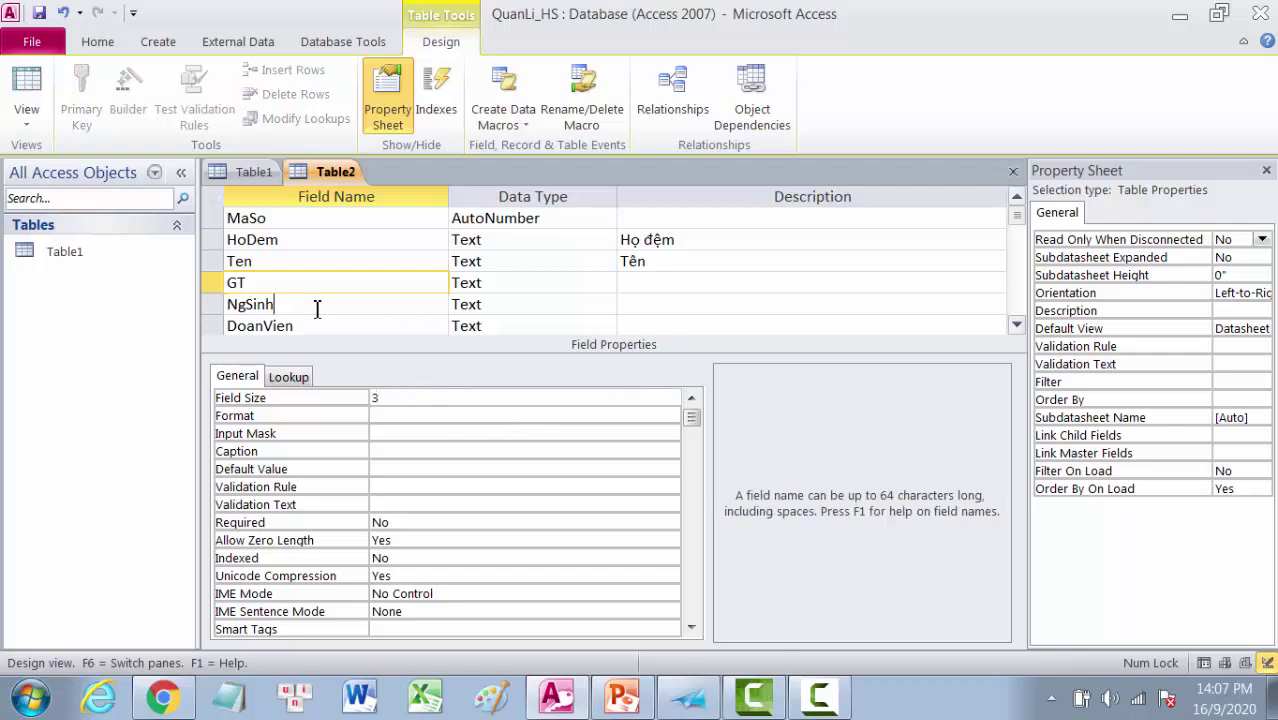
Step: Change NgSinh's data type to Date/Time
left_click(568, 308)
left_click(606, 305)
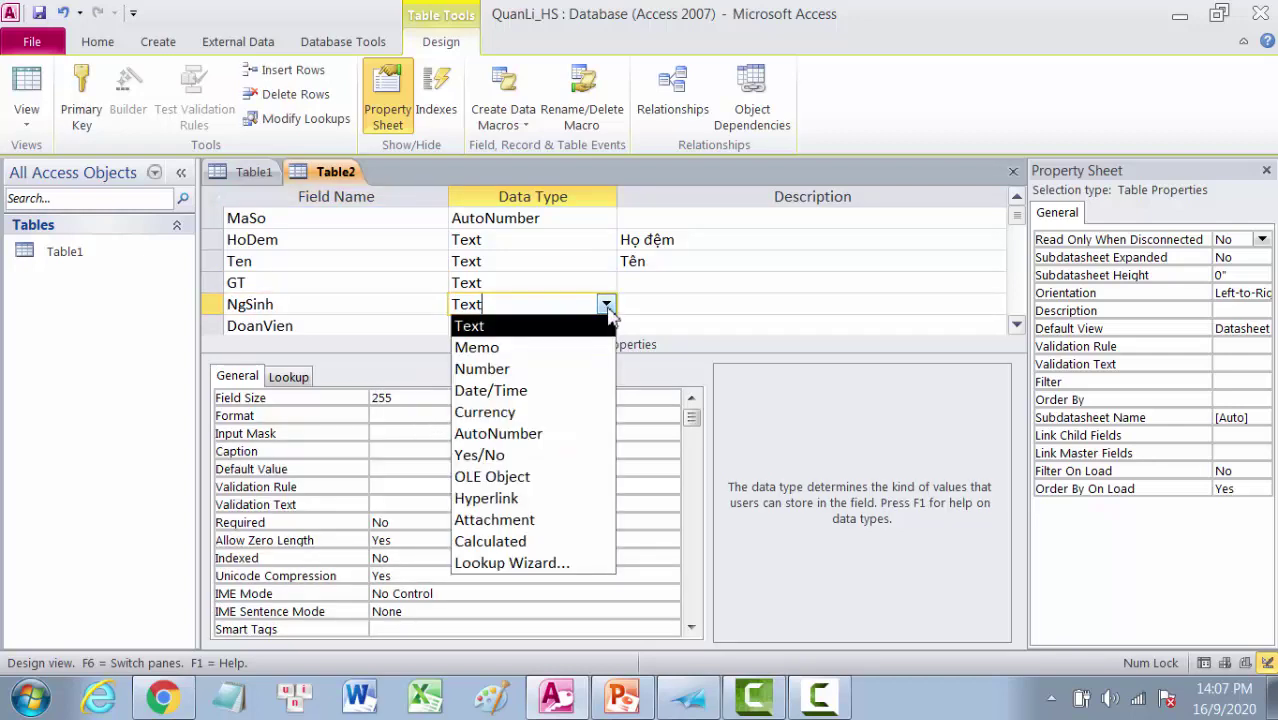
left_click(504, 392)
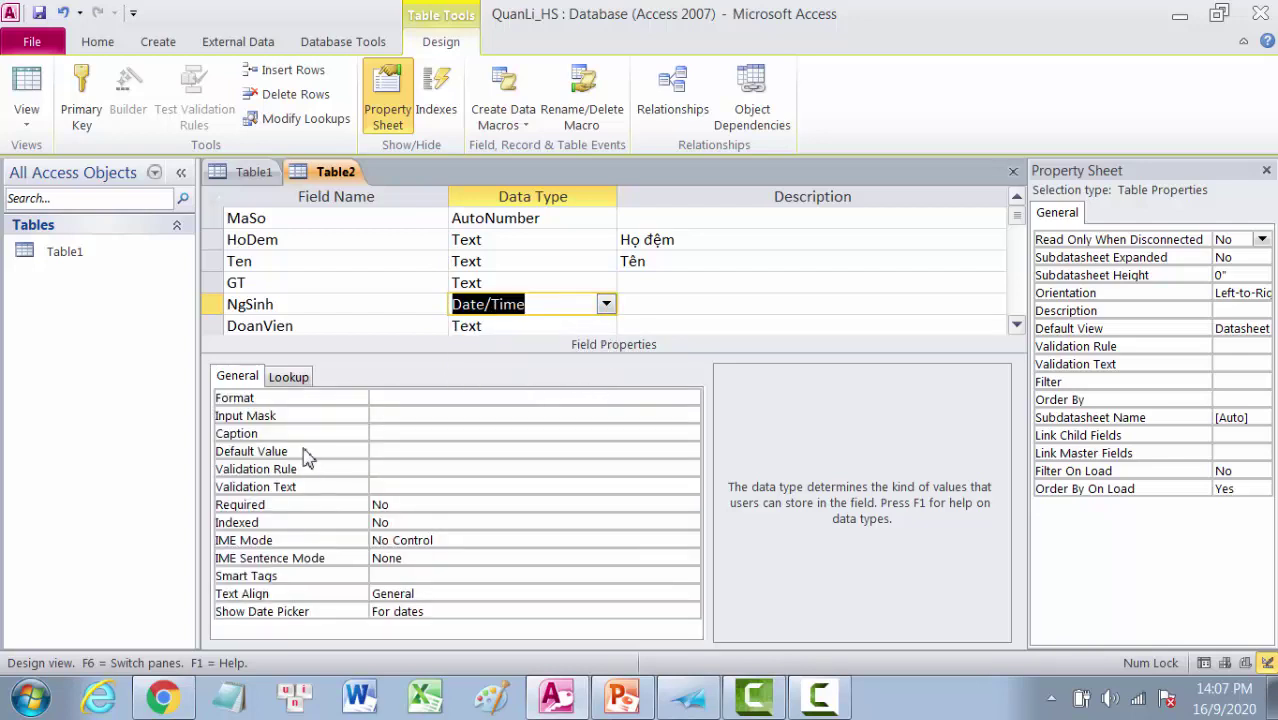
Step: Set NgSinh's Format property to Short Date
left_click(383, 399)
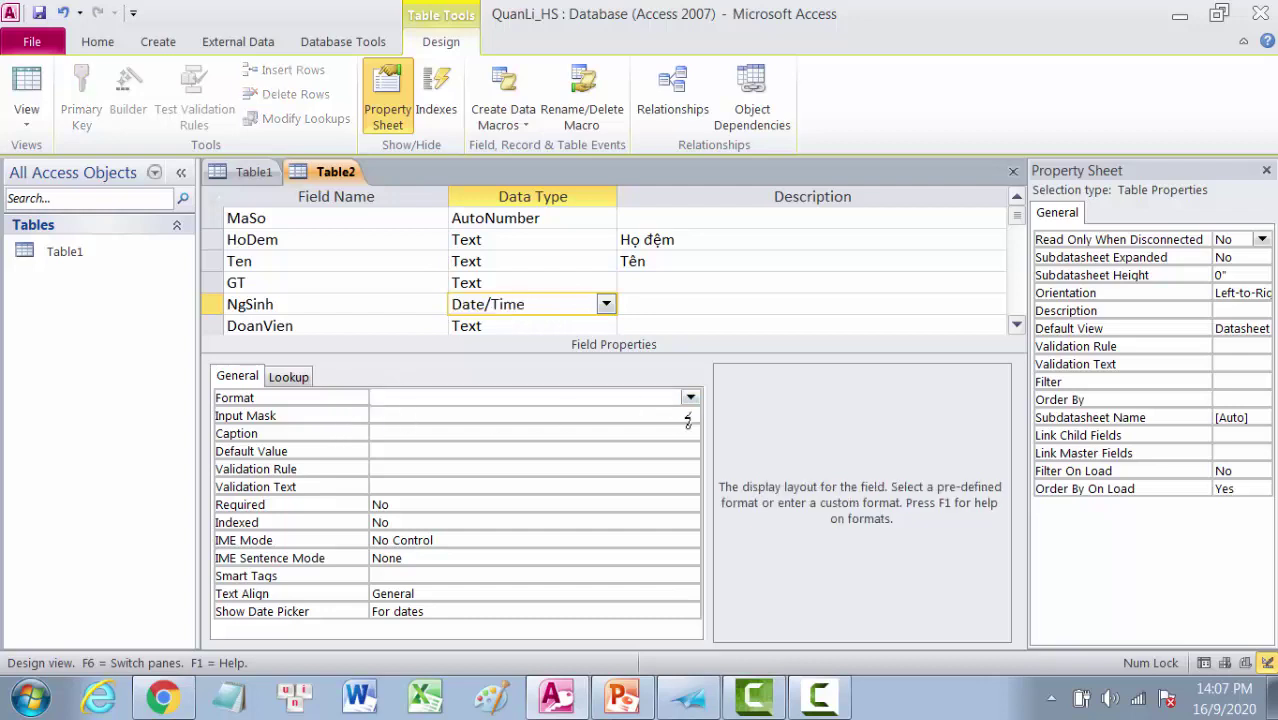
left_click(690, 397)
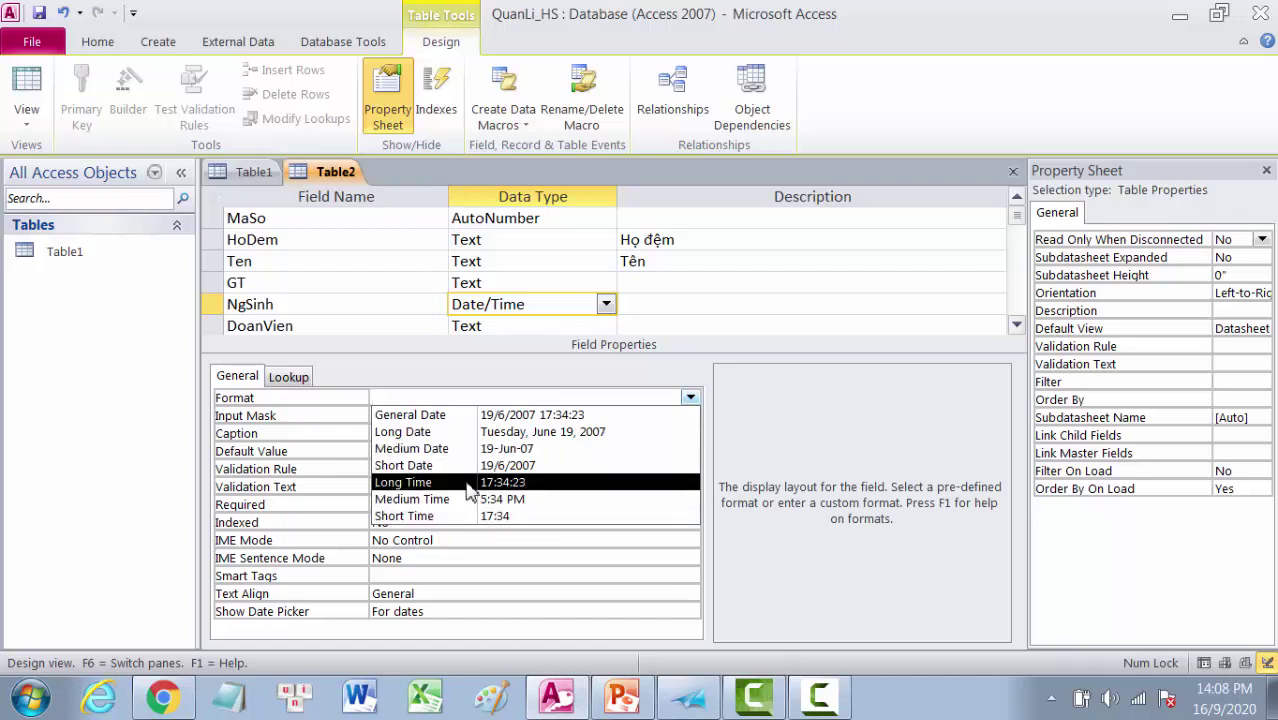
left_click(520, 468)
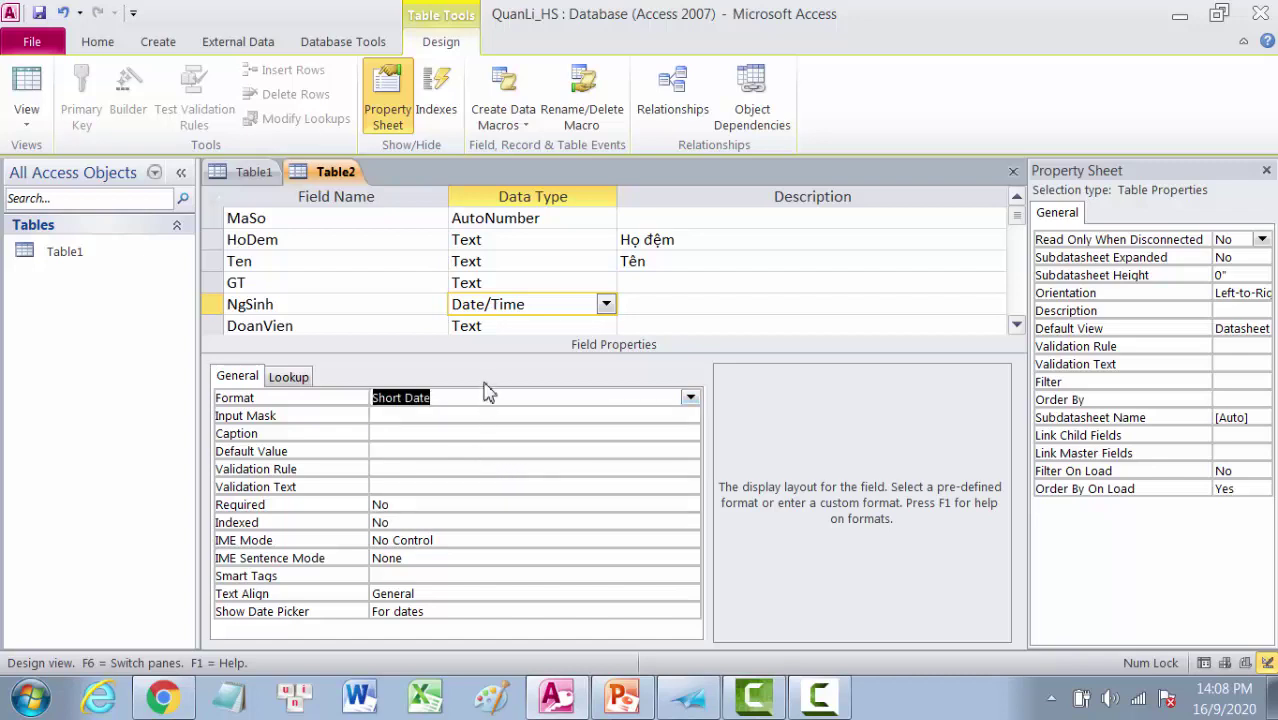
left_click(1016, 325)
left_click(1016, 325)
left_click(1016, 325)
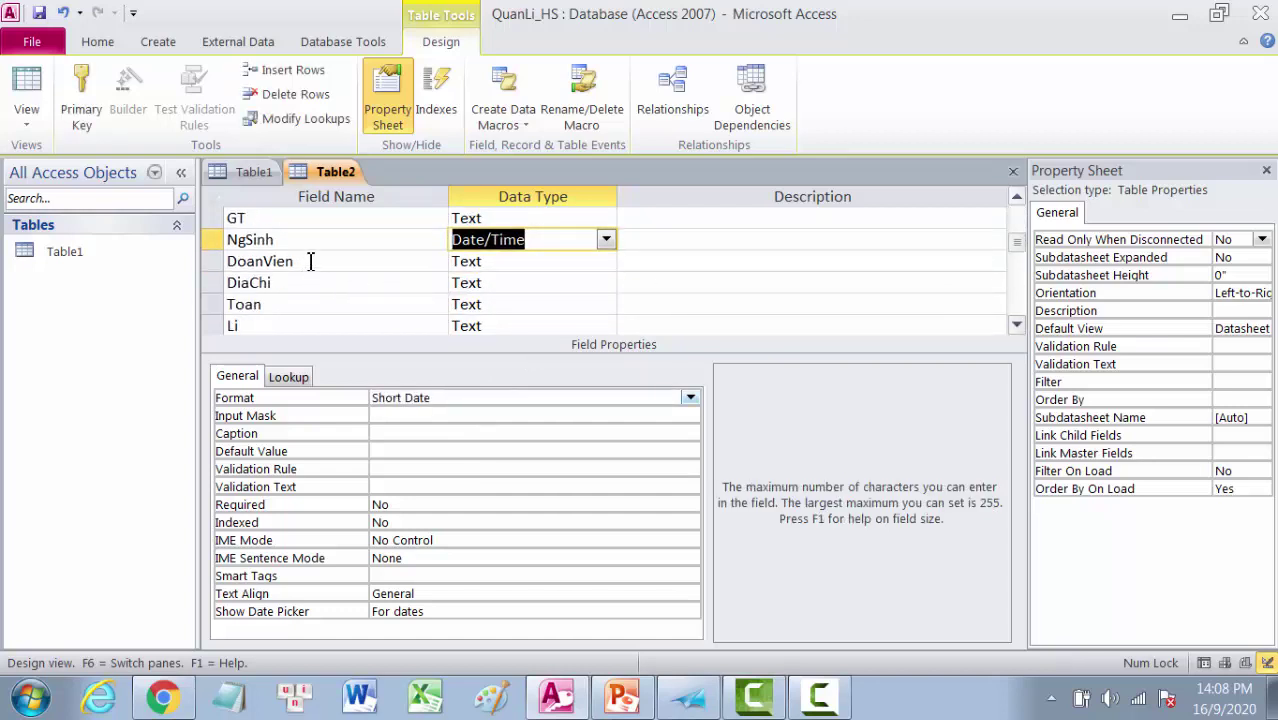
Step: Change DoanVien's data type to Yes/No
left_click(507, 262)
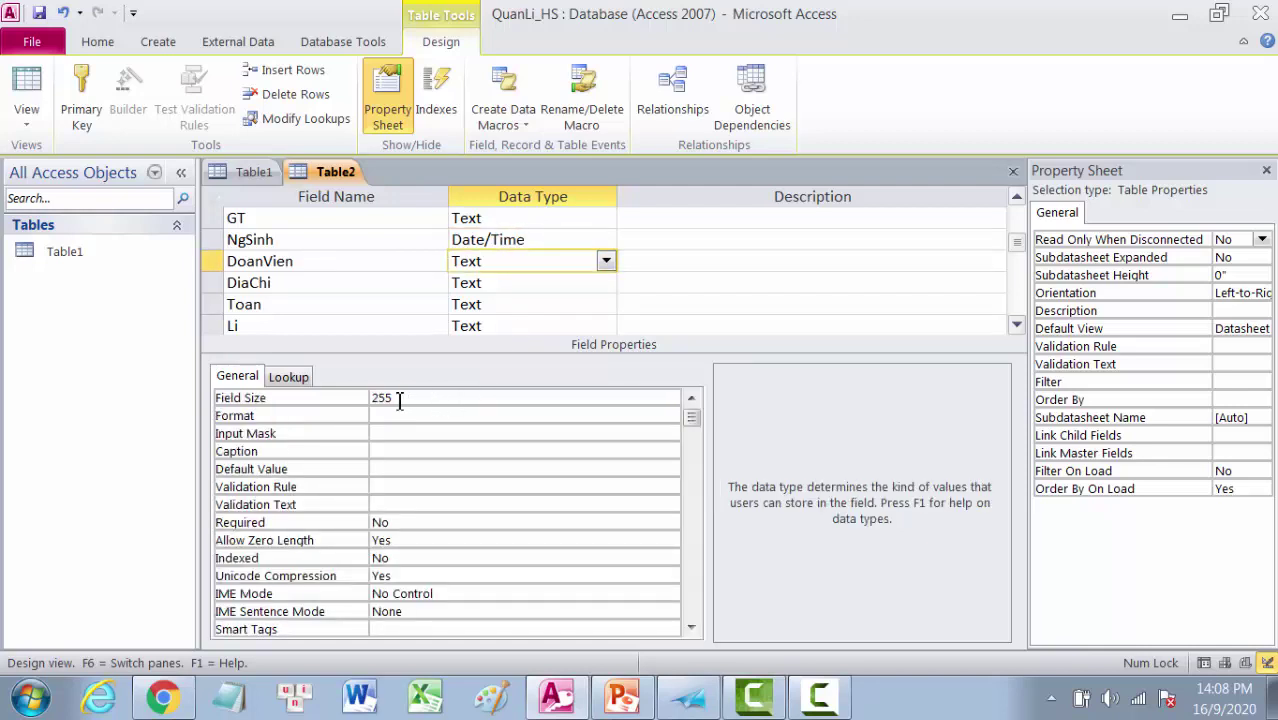
left_click(606, 261)
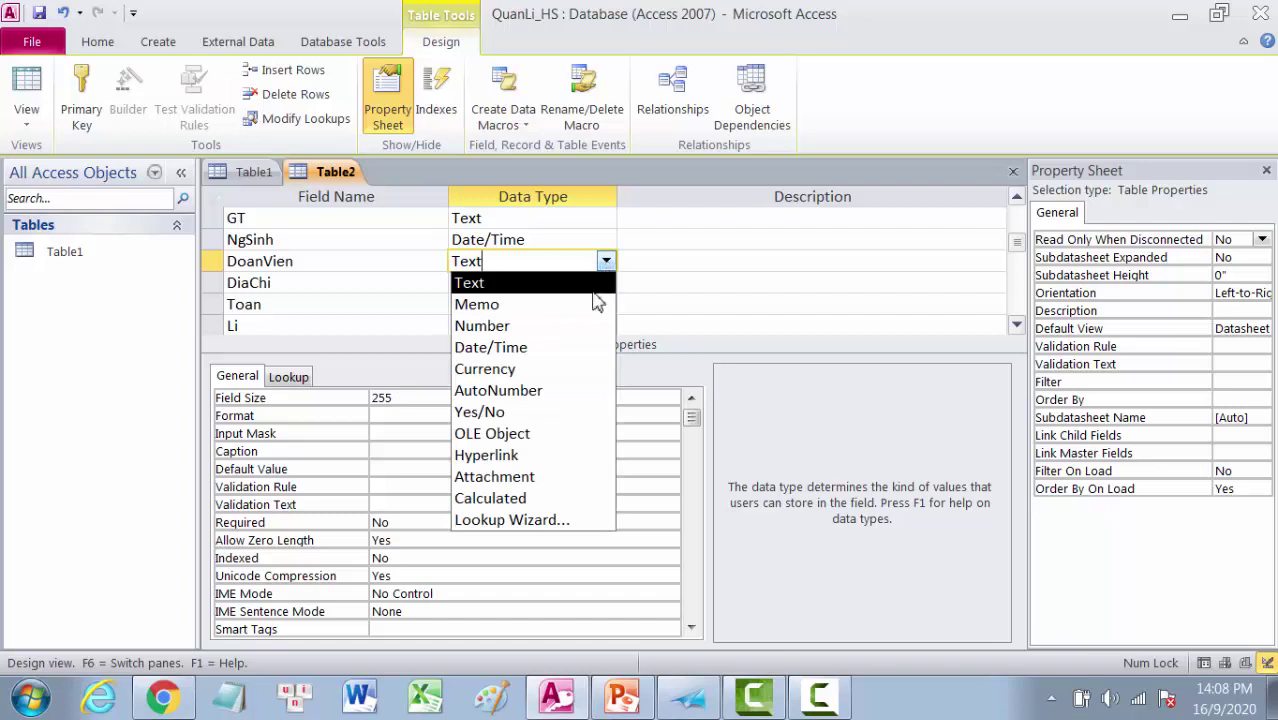
left_click(497, 412)
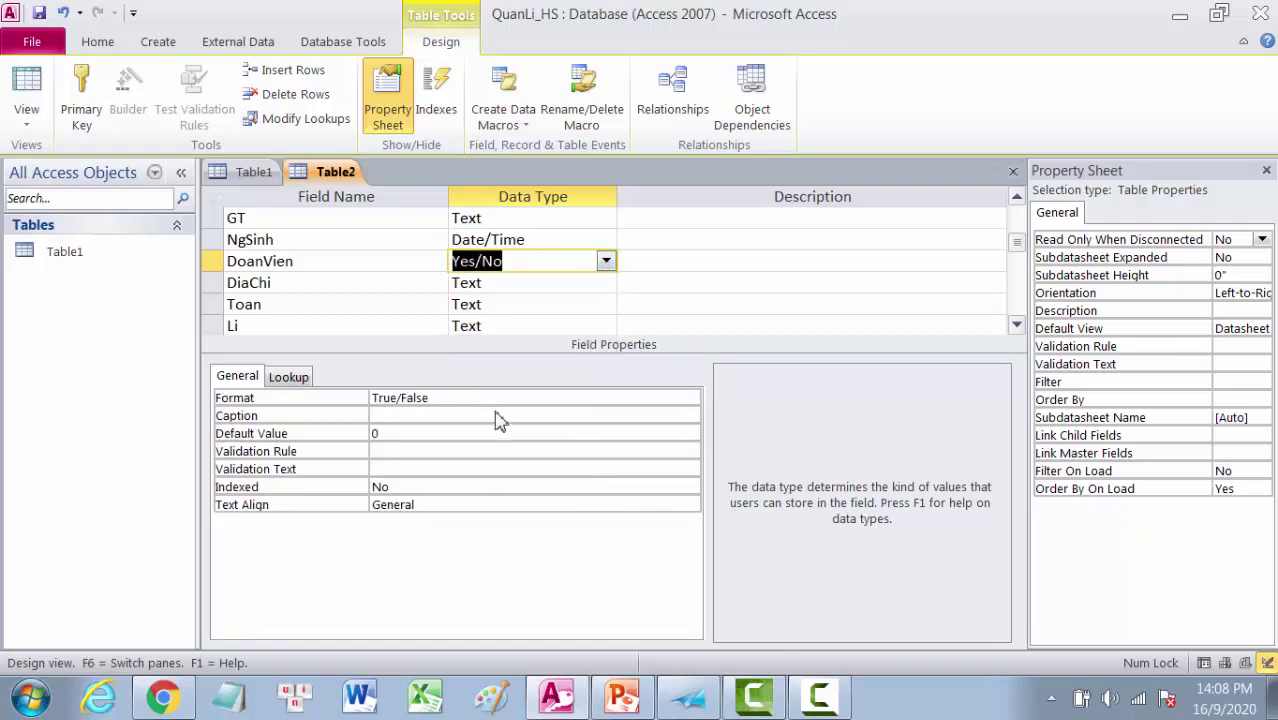
Step: Replace DiaChi's Field Size of 255 with 50
left_click(488, 284)
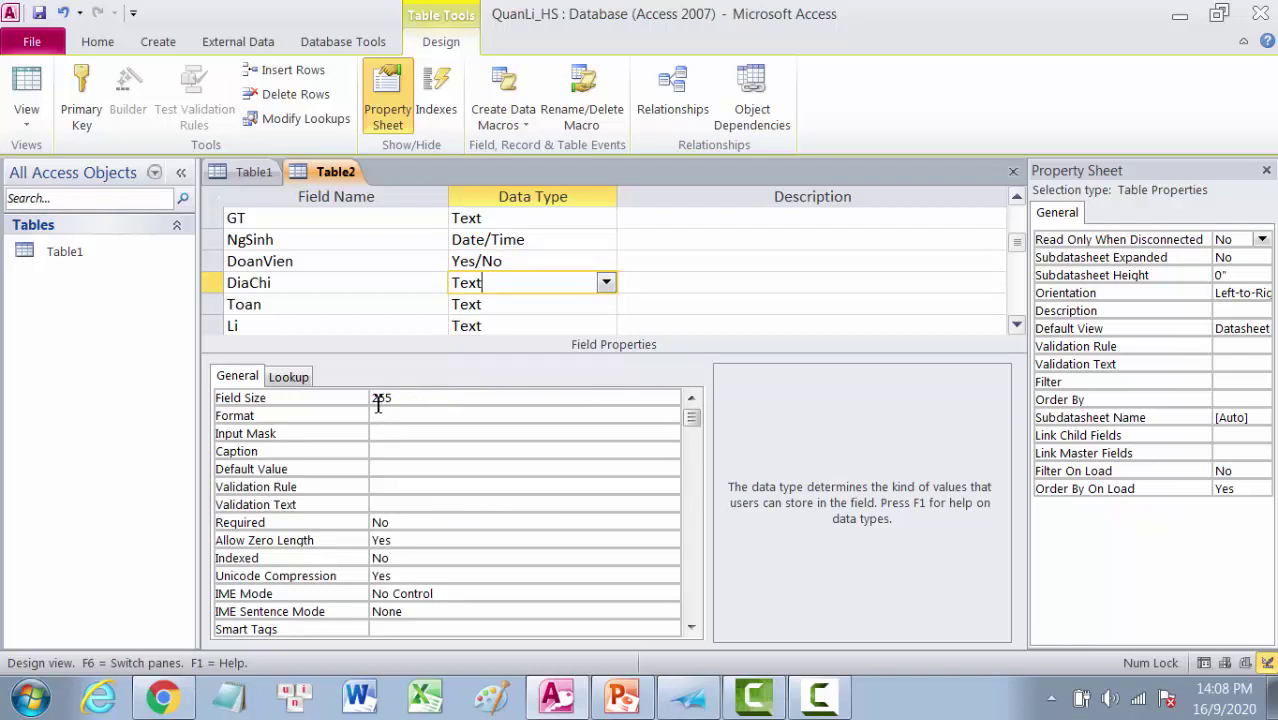
left_click_drag(375, 398, 416, 398)
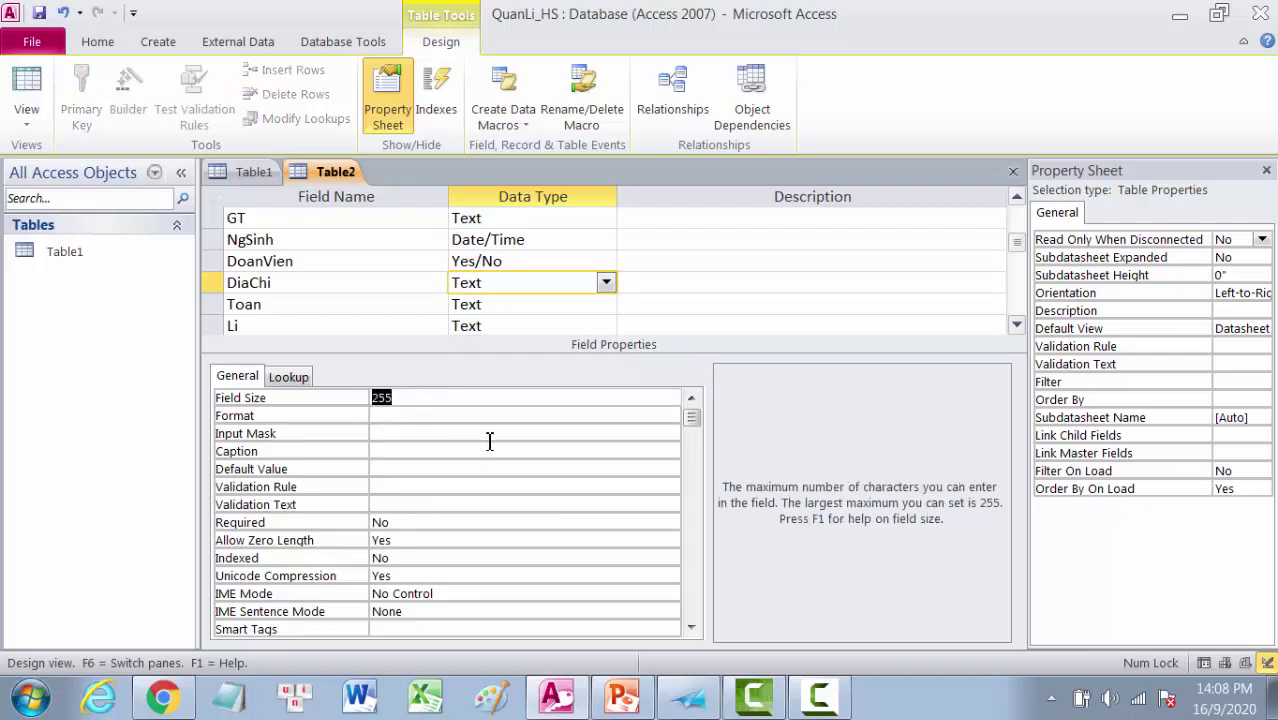
type("50")
Step: Make Toan a Number field with Decimal field size
left_click(499, 305)
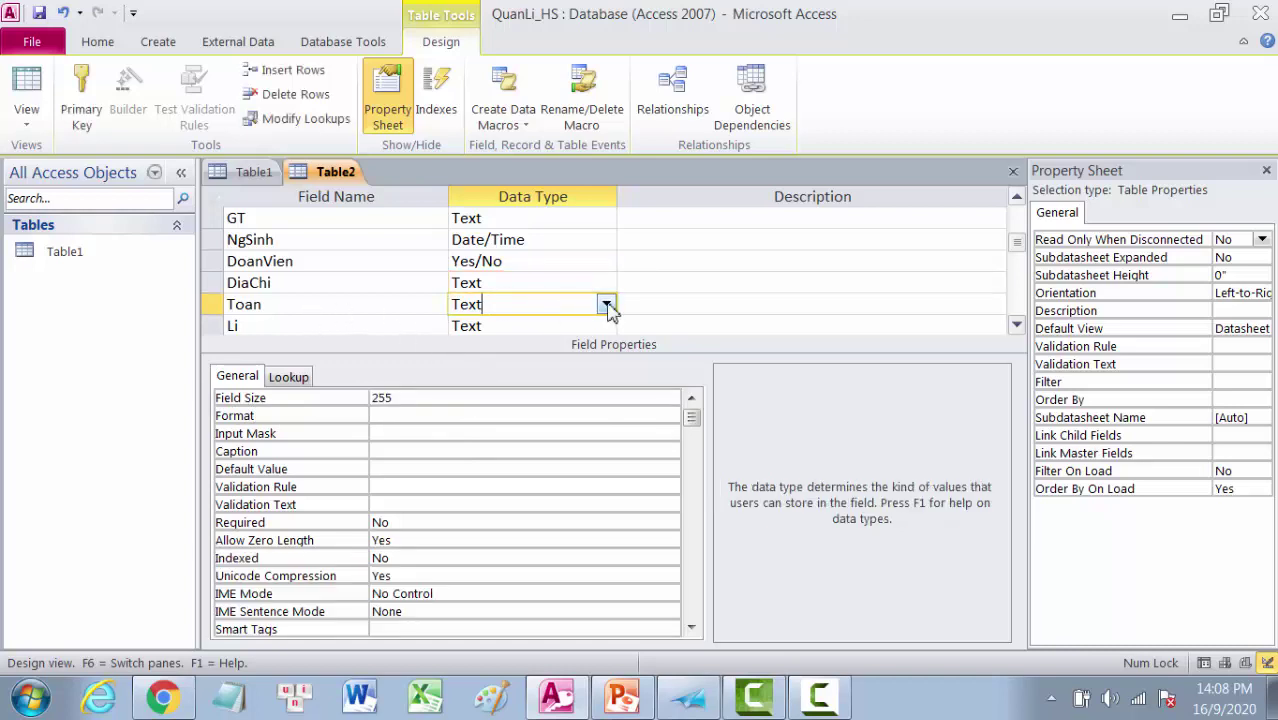
left_click(606, 304)
left_click(493, 374)
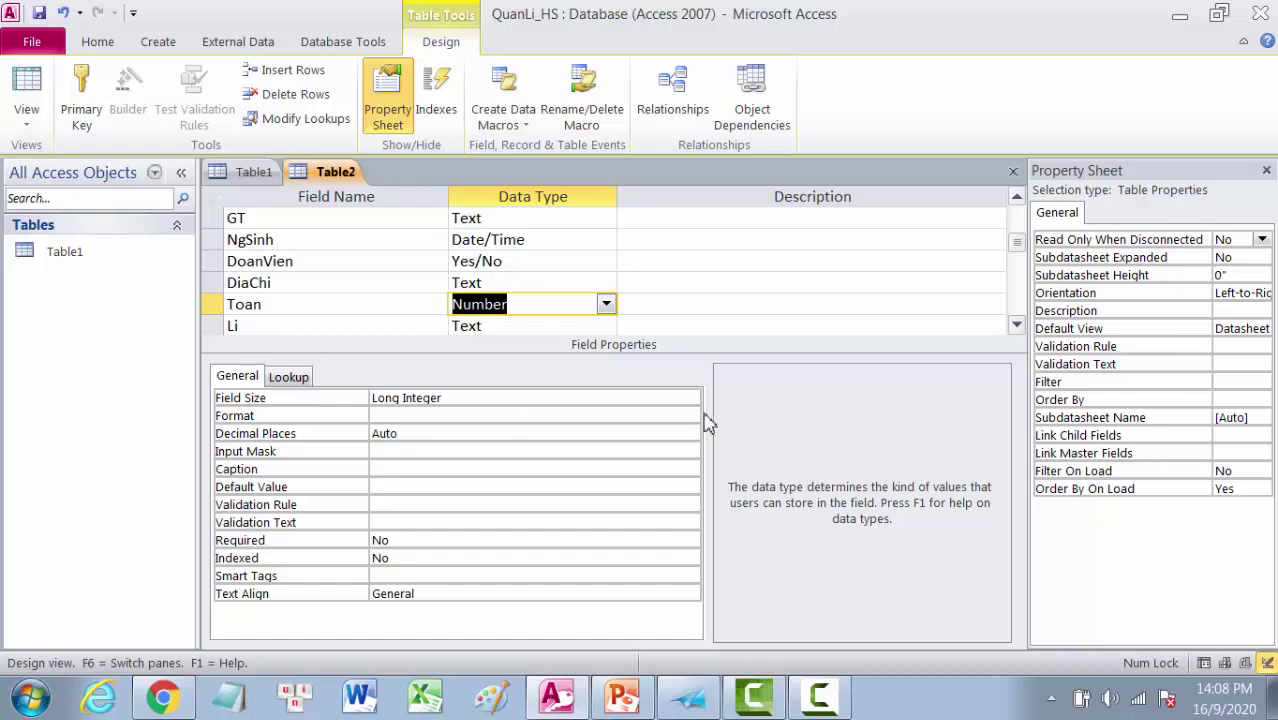
left_click(670, 398)
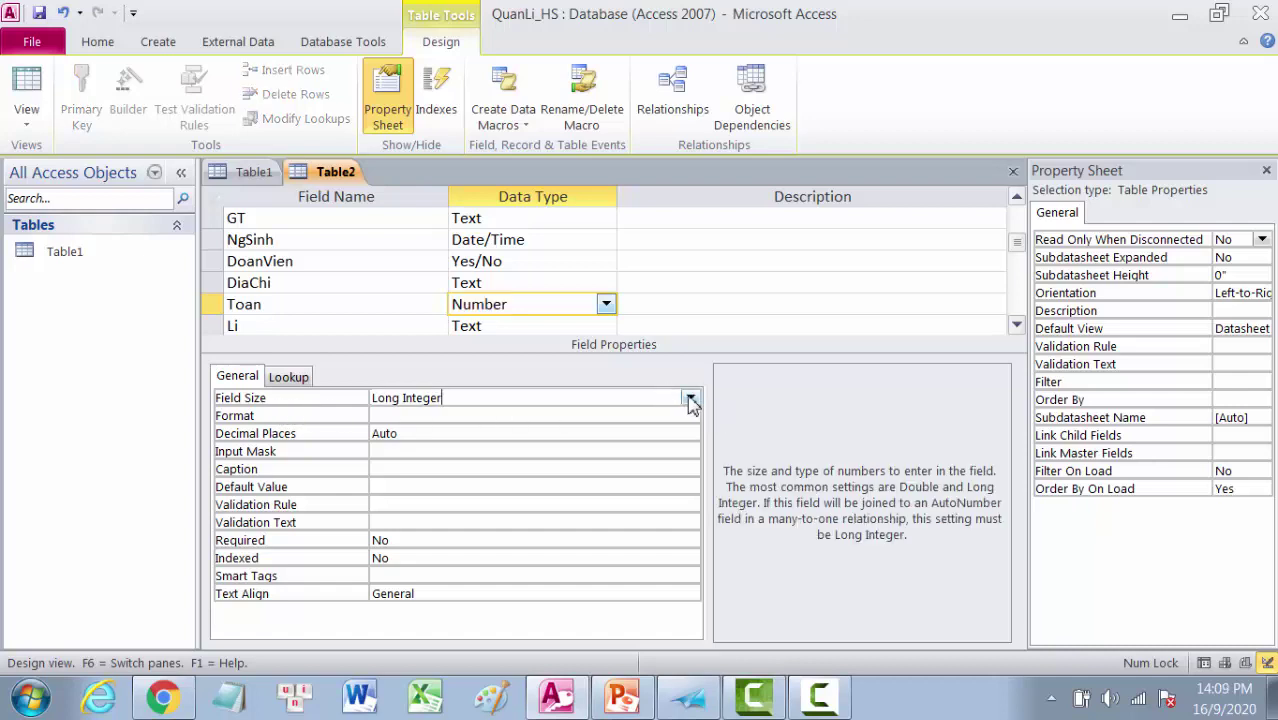
left_click(690, 399)
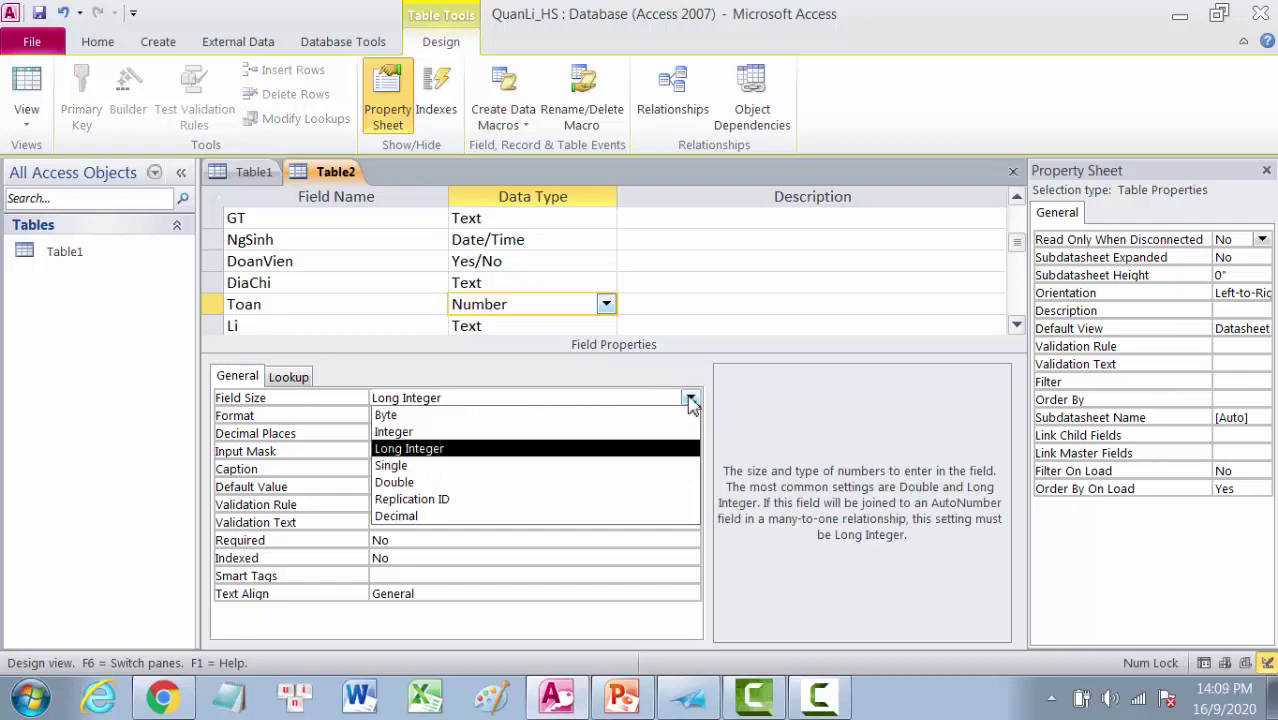
left_click(436, 517)
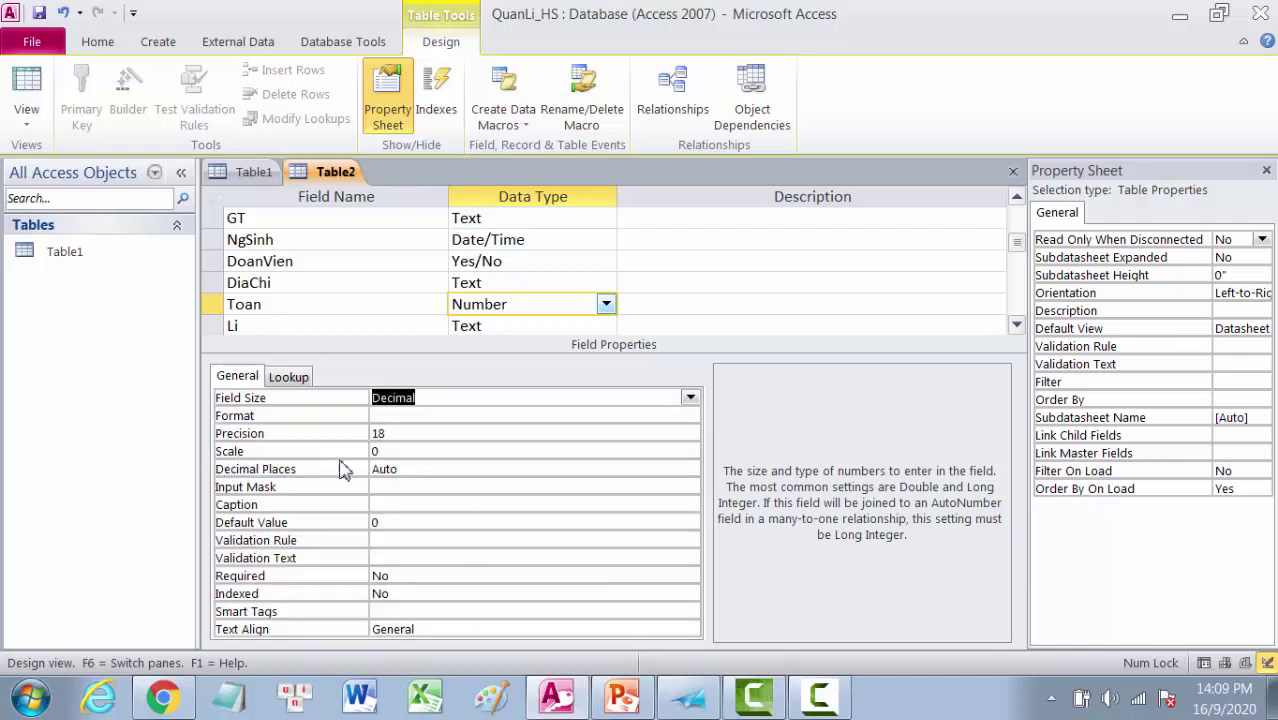
Step: Give Toan a Scale of 1 and 1 decimal place
left_click(377, 452)
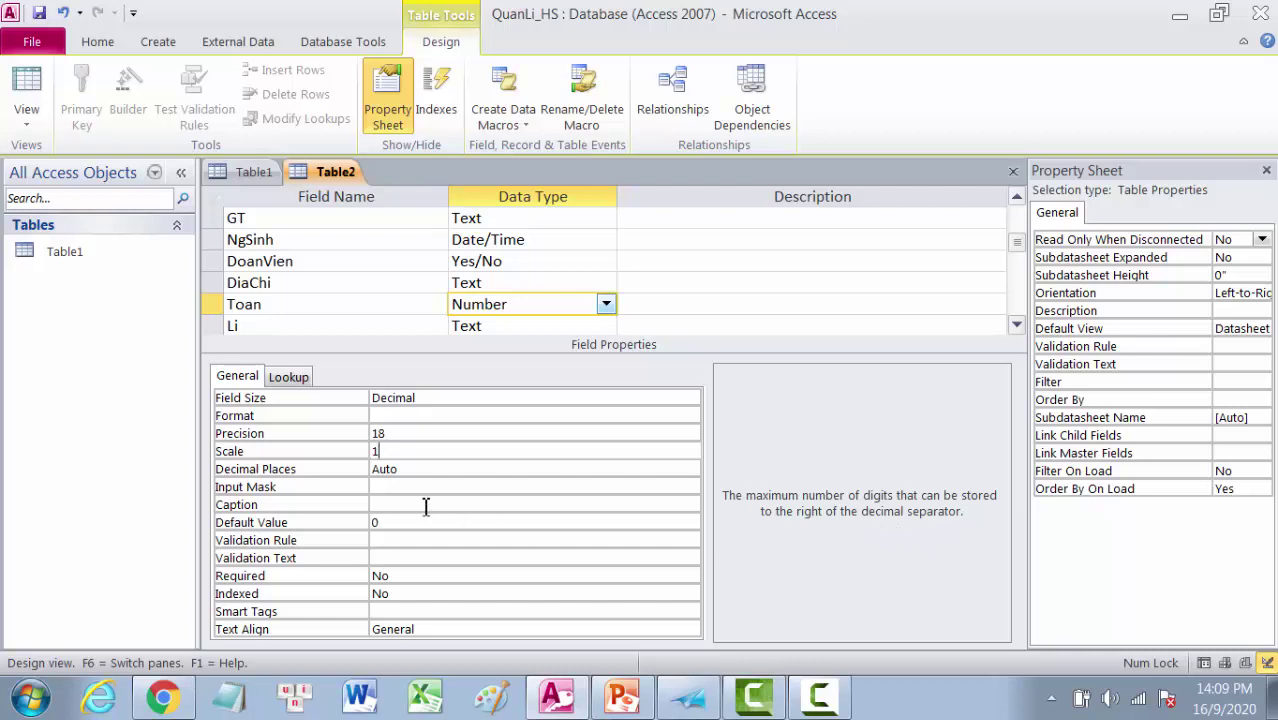
left_click(390, 471)
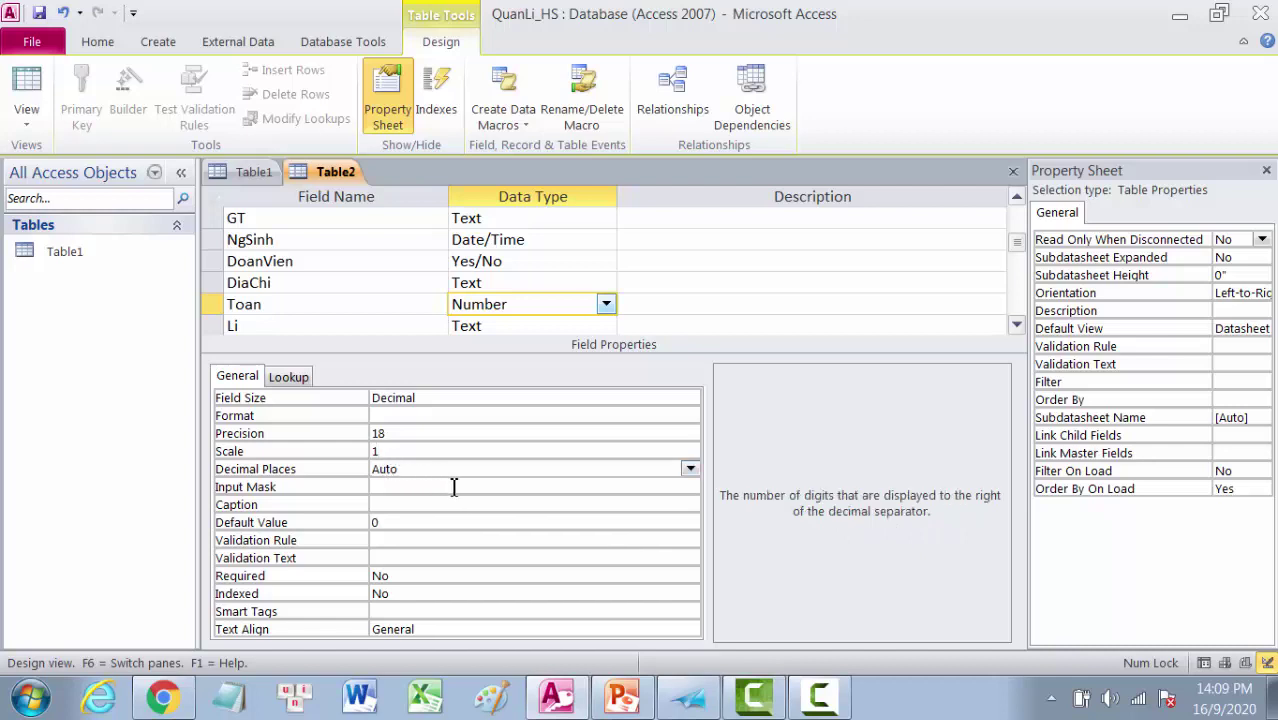
left_click(690, 469)
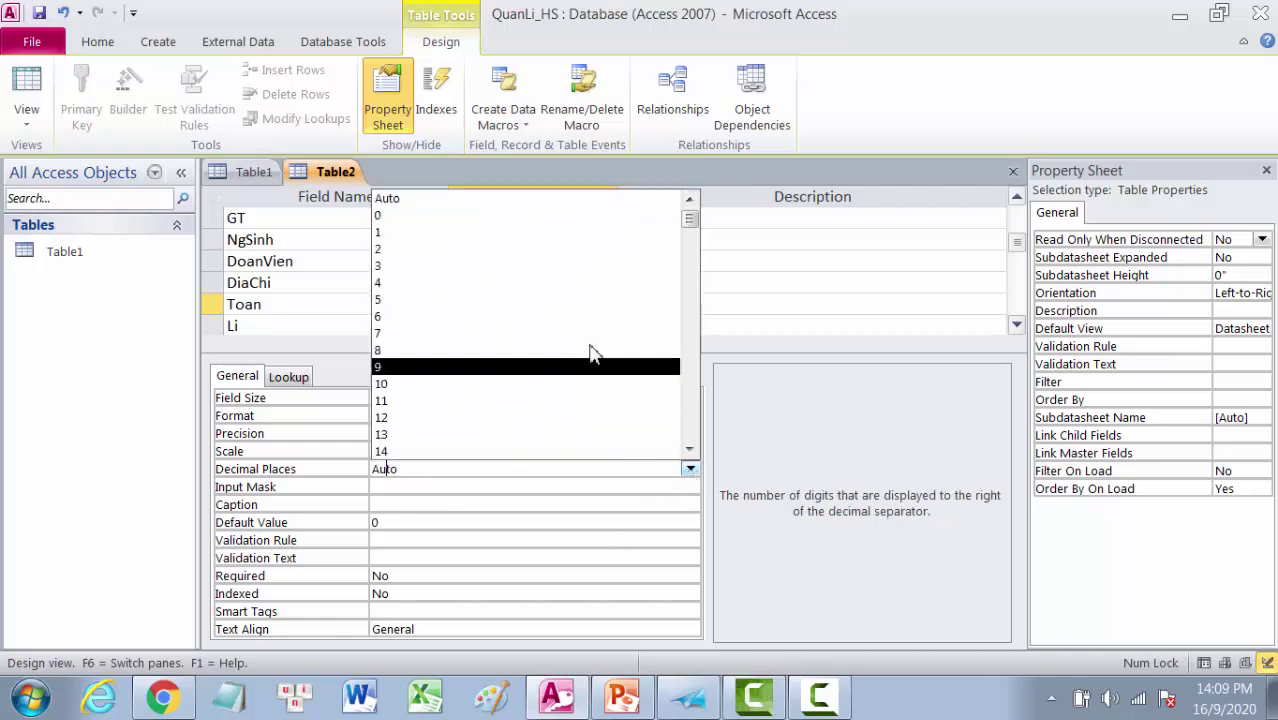
left_click(390, 236)
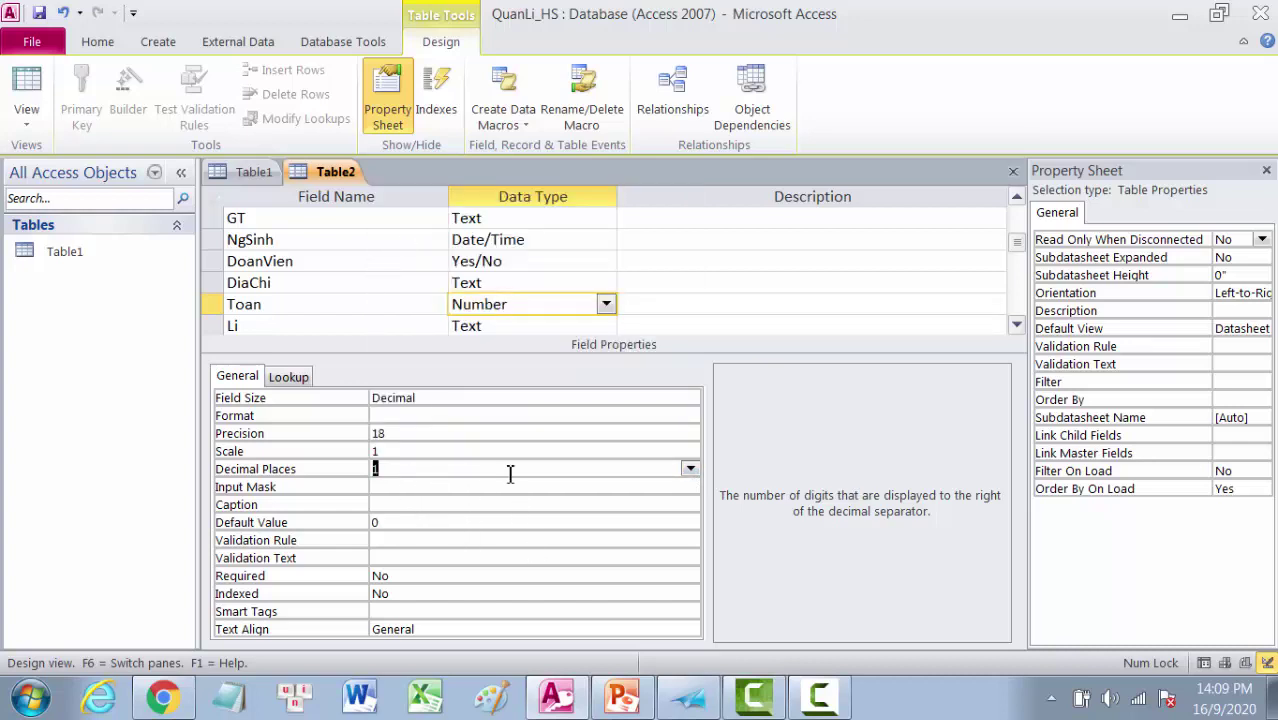
left_click(1017, 326)
left_click(1017, 326)
left_click(1017, 326)
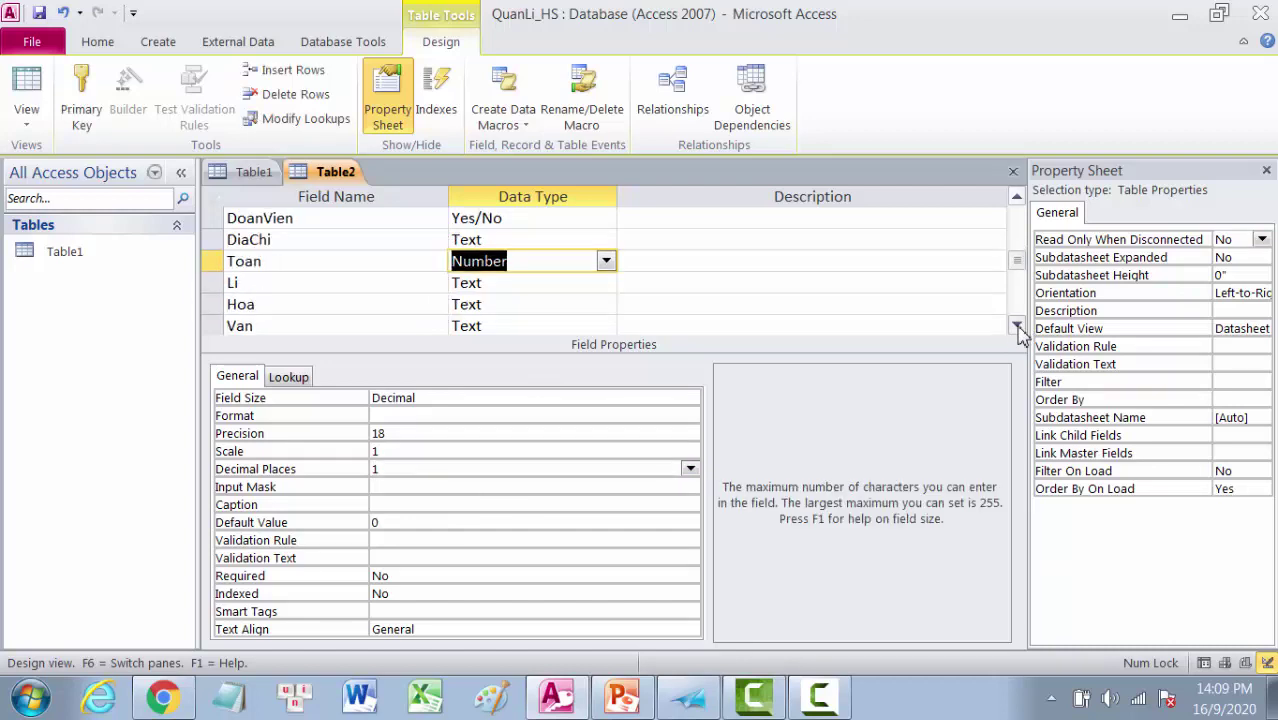
left_click(496, 284)
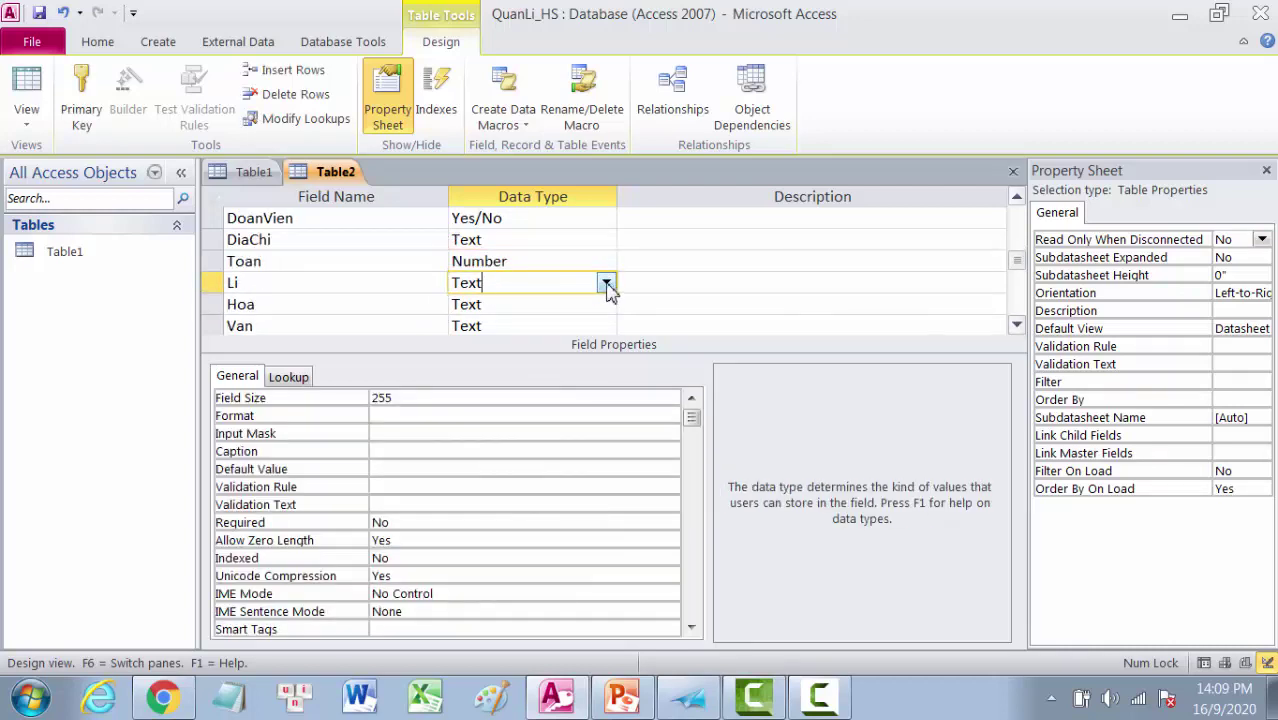
left_click(606, 284)
Step: Make Li a Decimal Number field with 1 decimal place
left_click(521, 350)
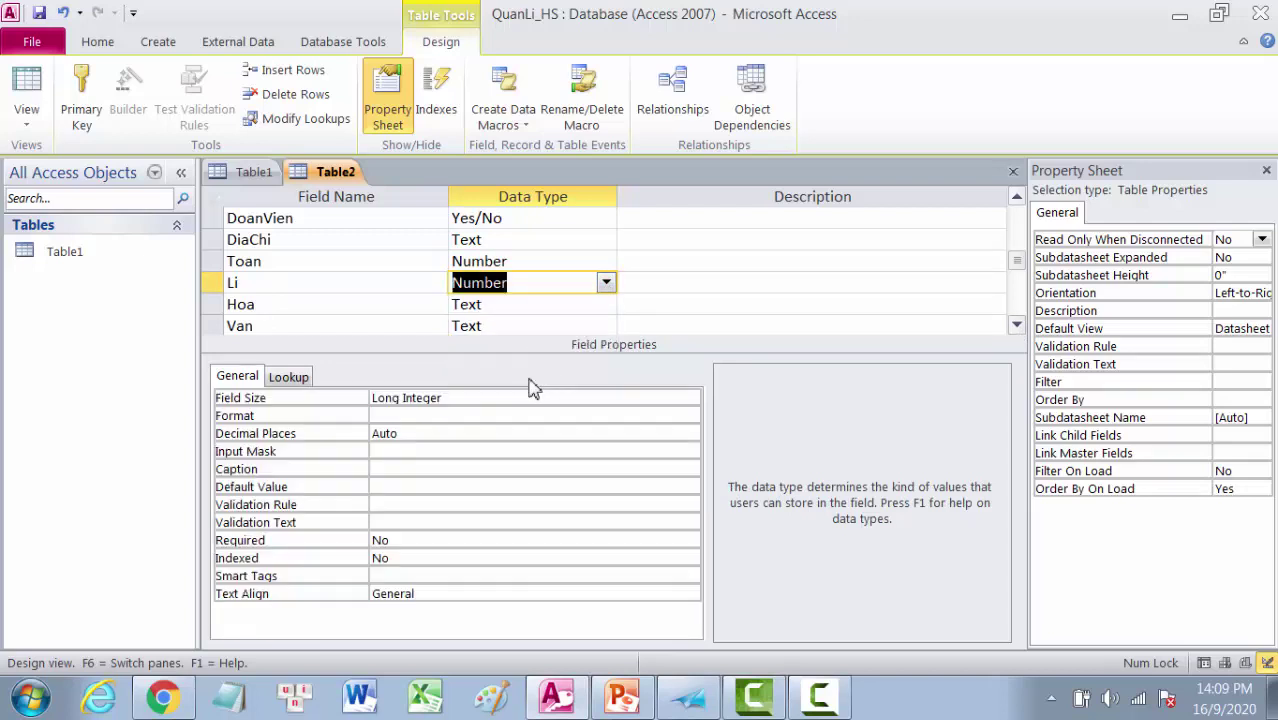
left_click(440, 399)
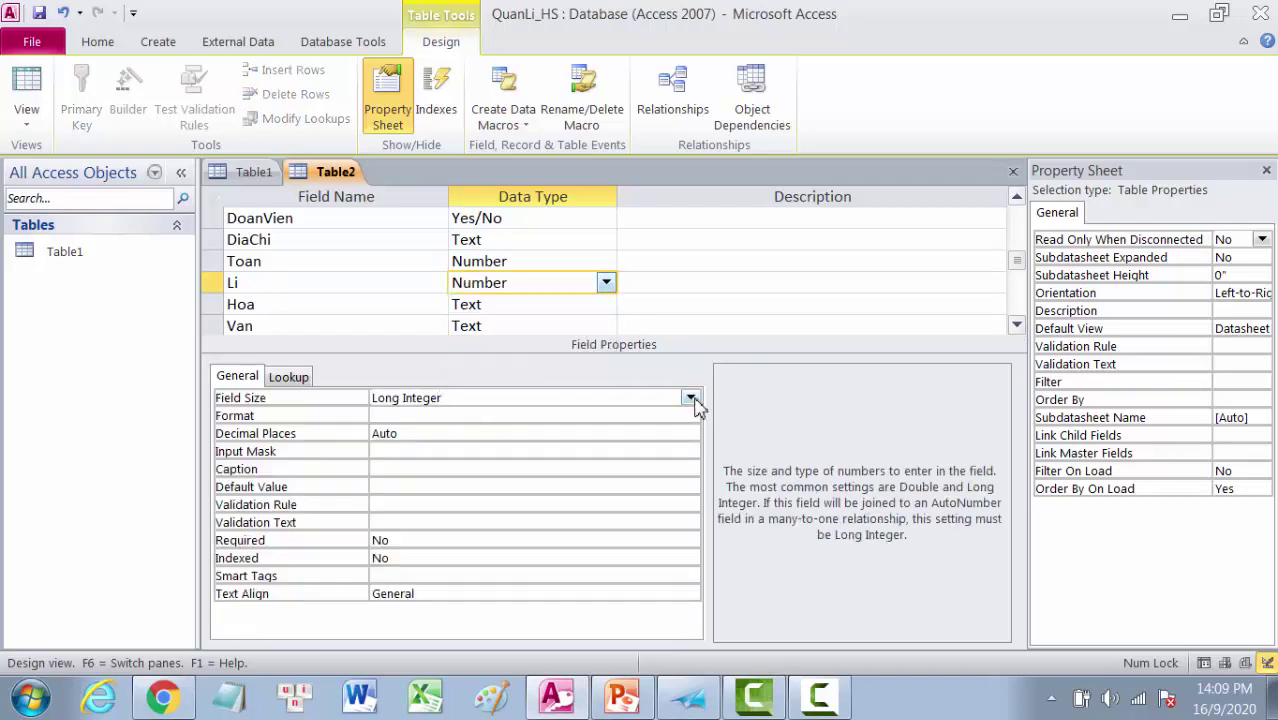
left_click(695, 400)
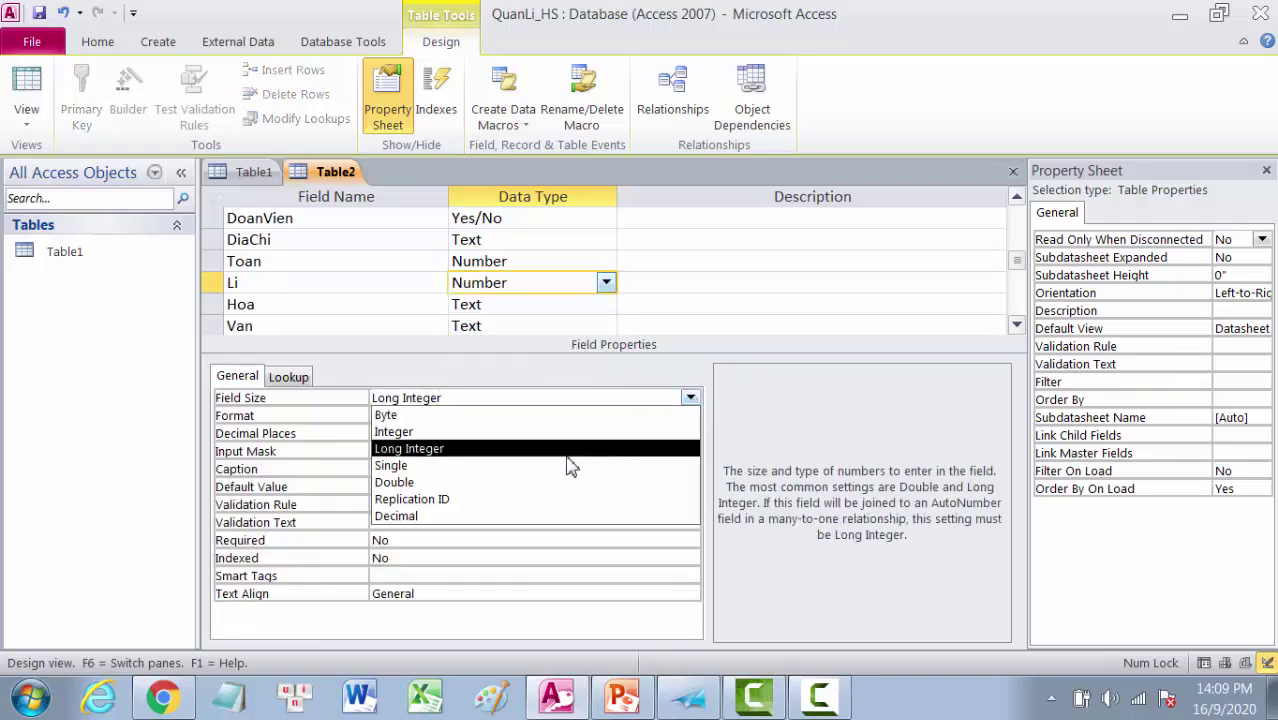
left_click(413, 516)
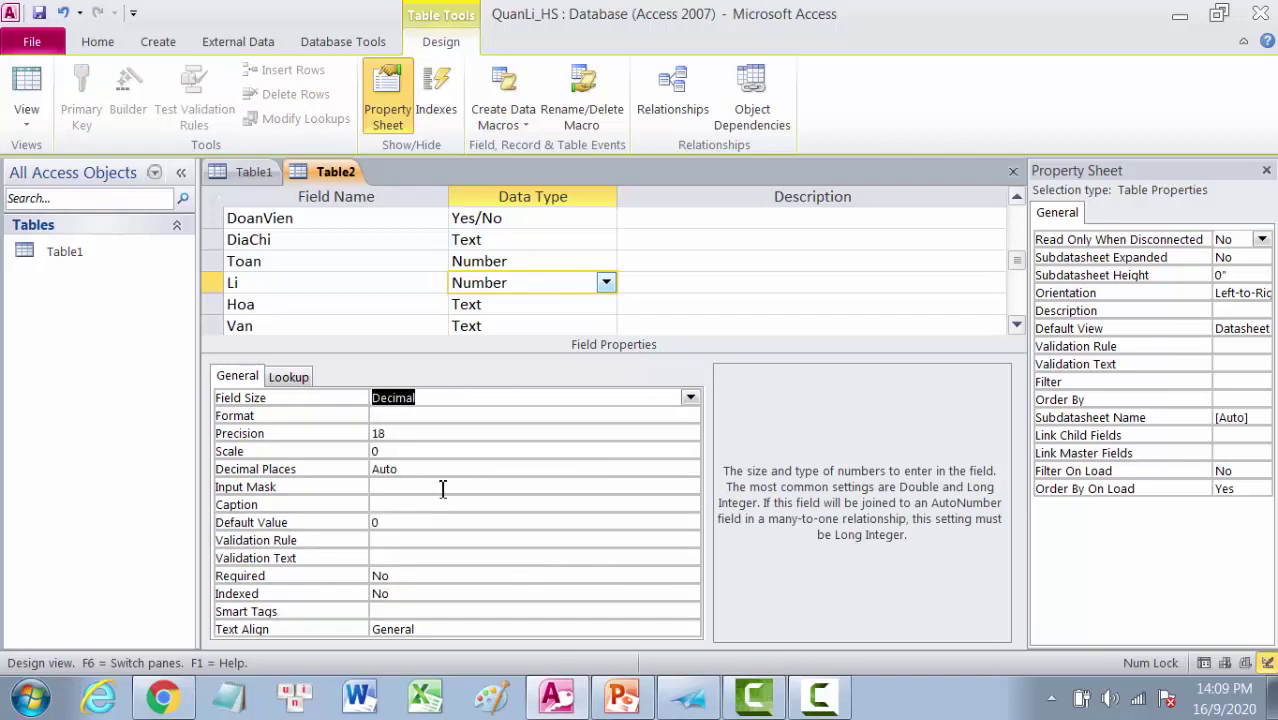
left_click(376, 452)
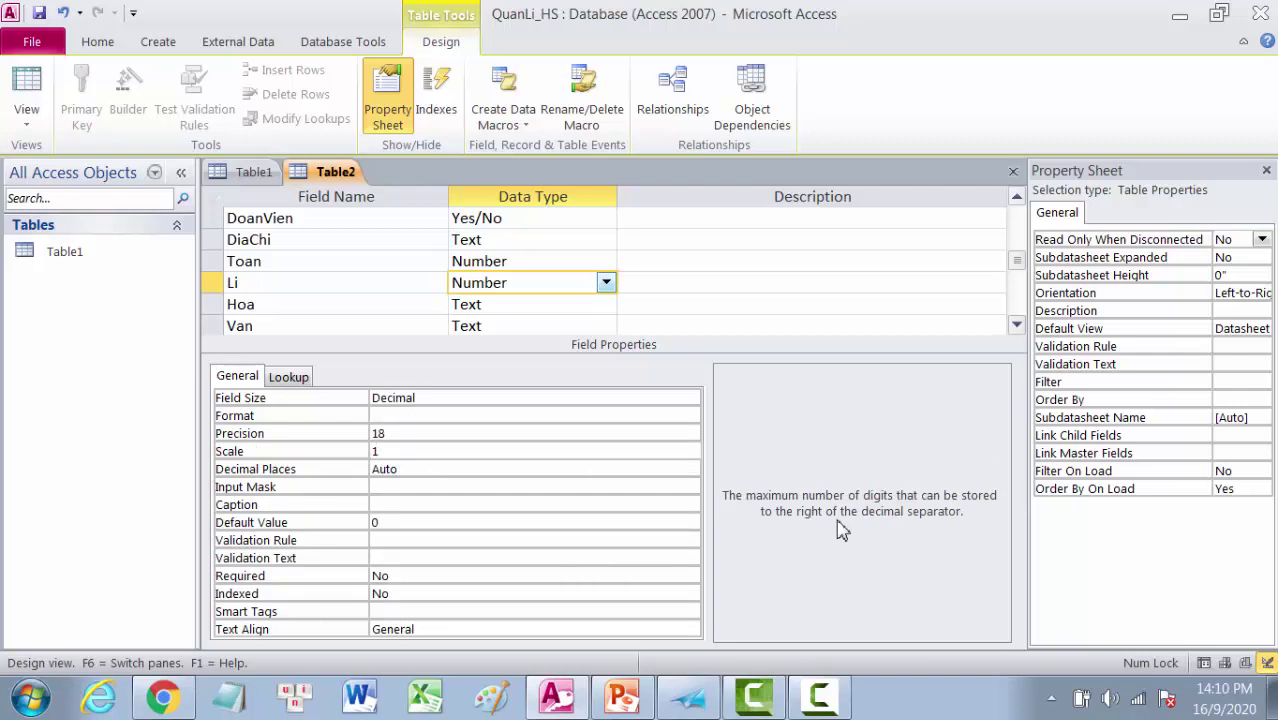
left_click(407, 471)
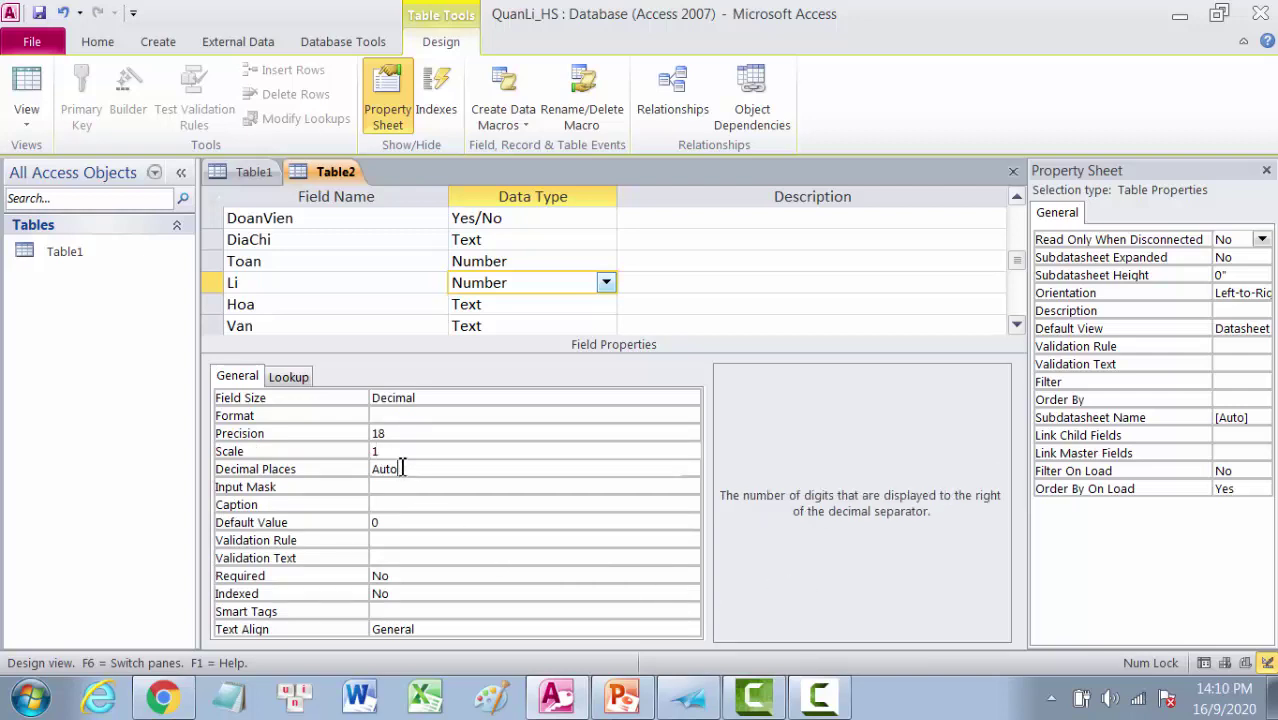
left_click(369, 470)
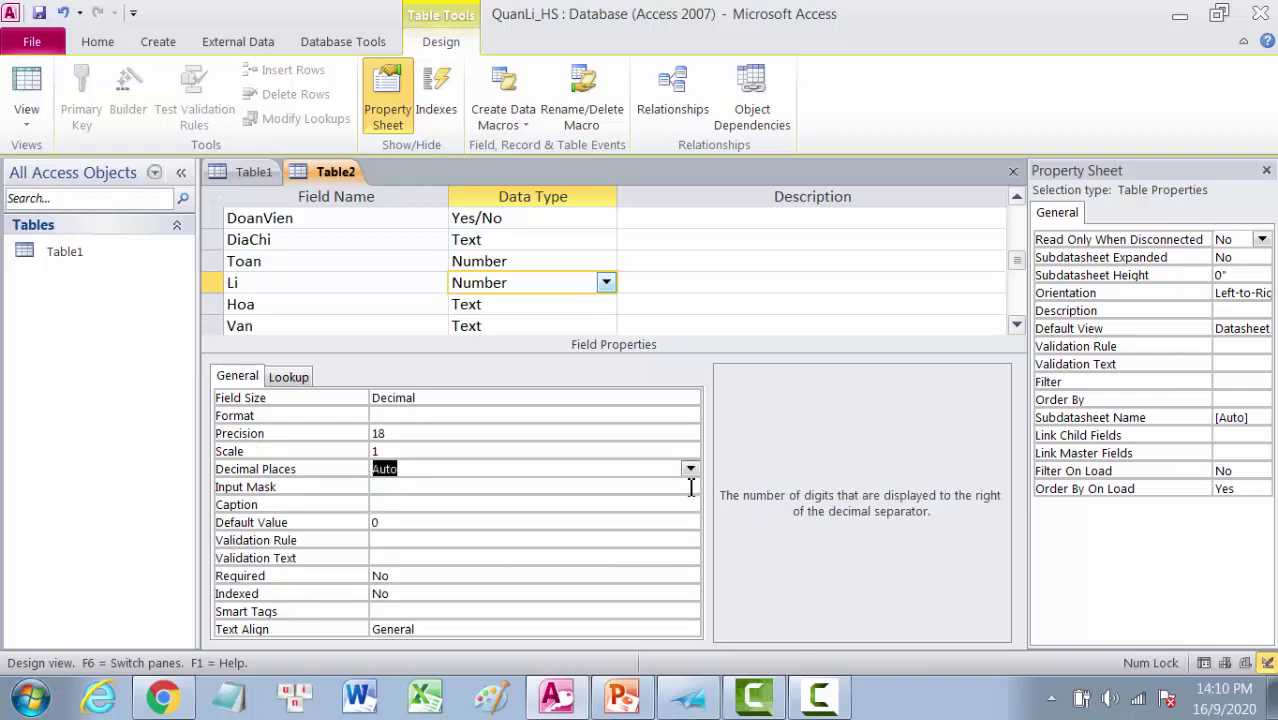
type("1")
Step: Make Hoa a Decimal Number field with Scale 1 and 1 decimal place
left_click(491, 306)
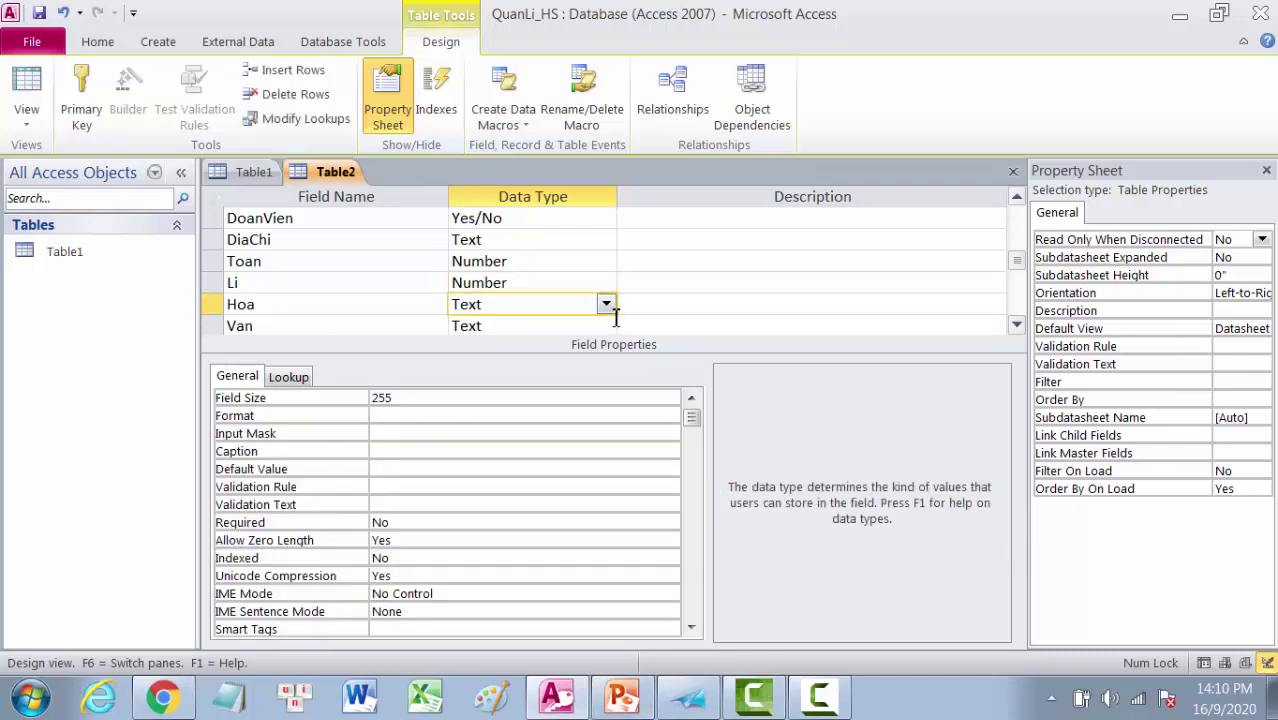
left_click(606, 305)
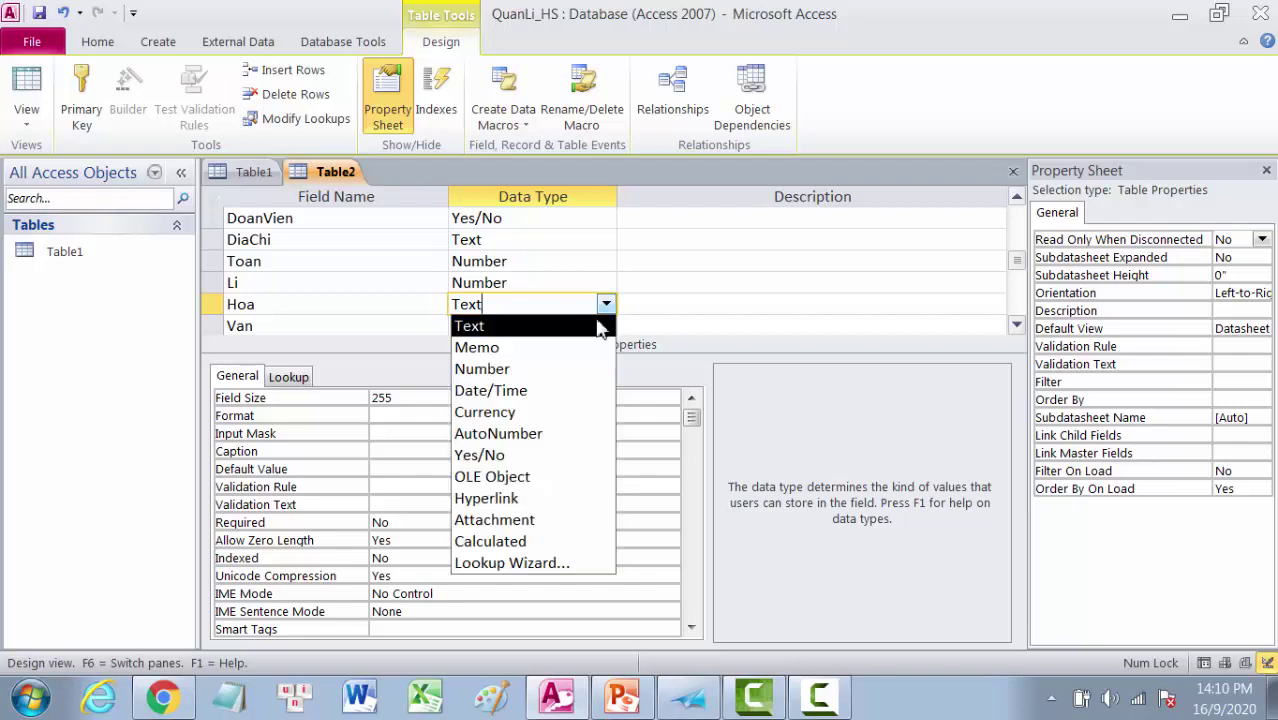
left_click(509, 372)
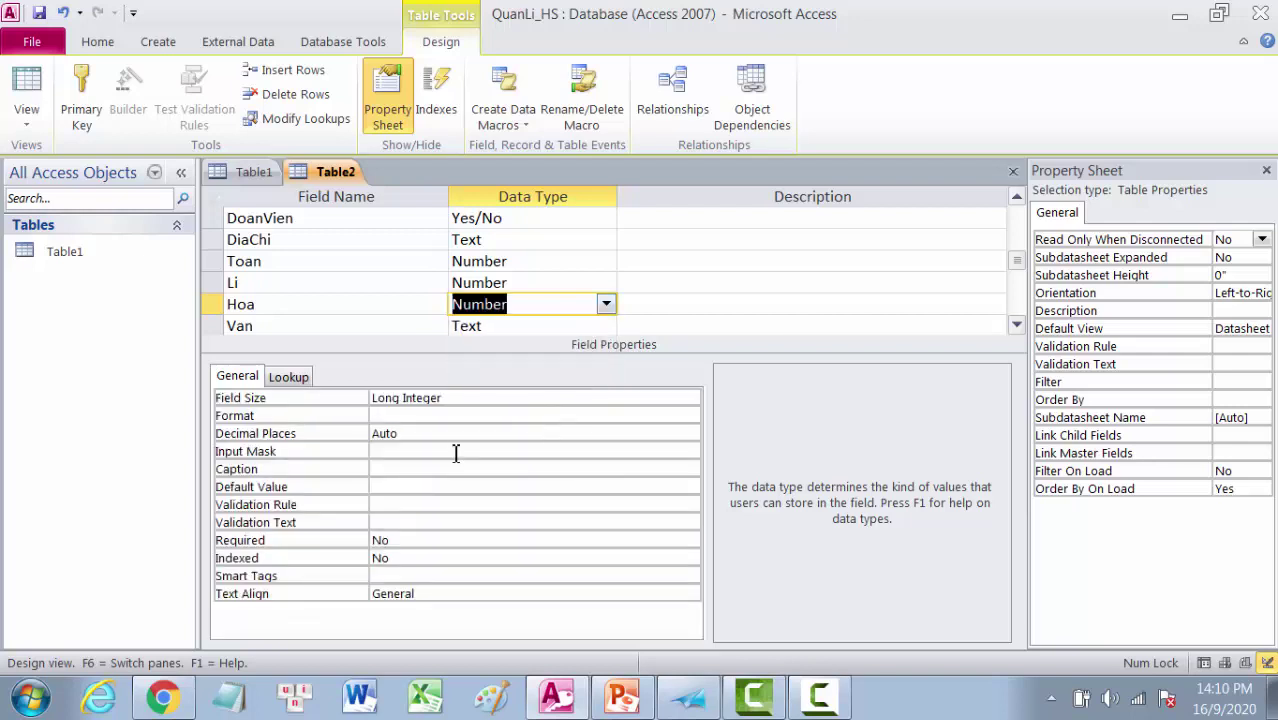
left_click(602, 399)
left_click(690, 398)
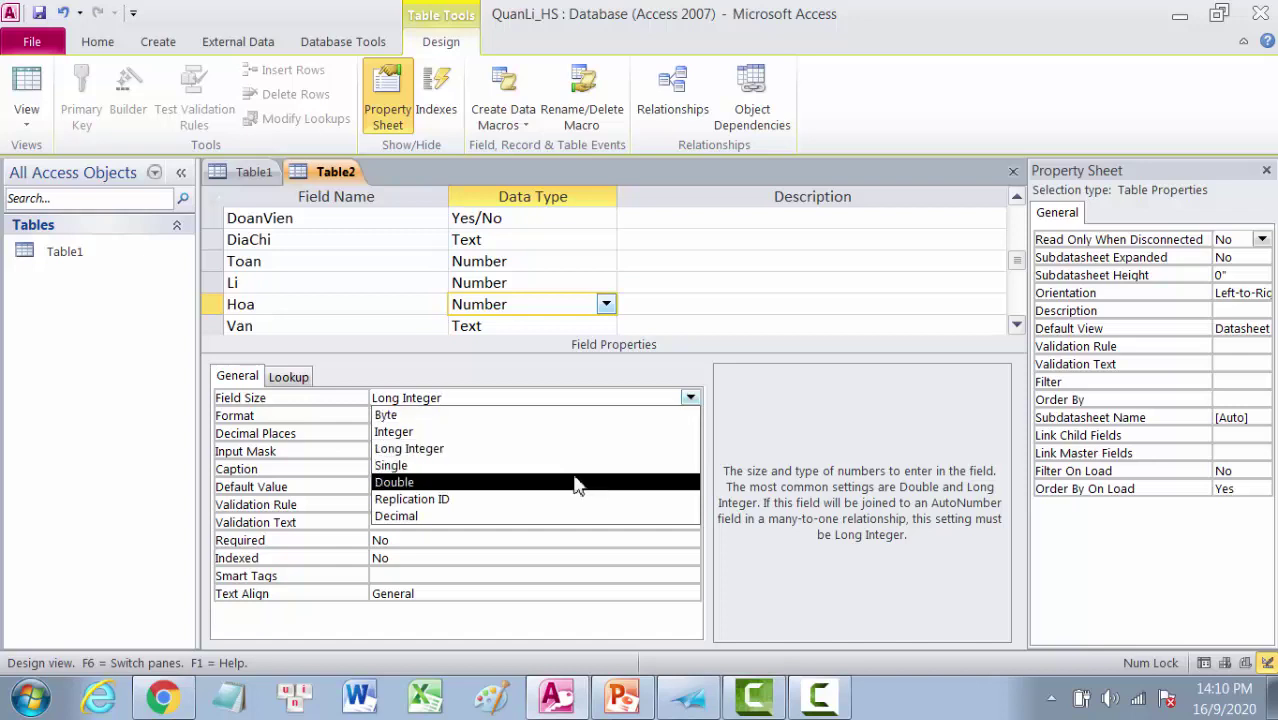
left_click(447, 517)
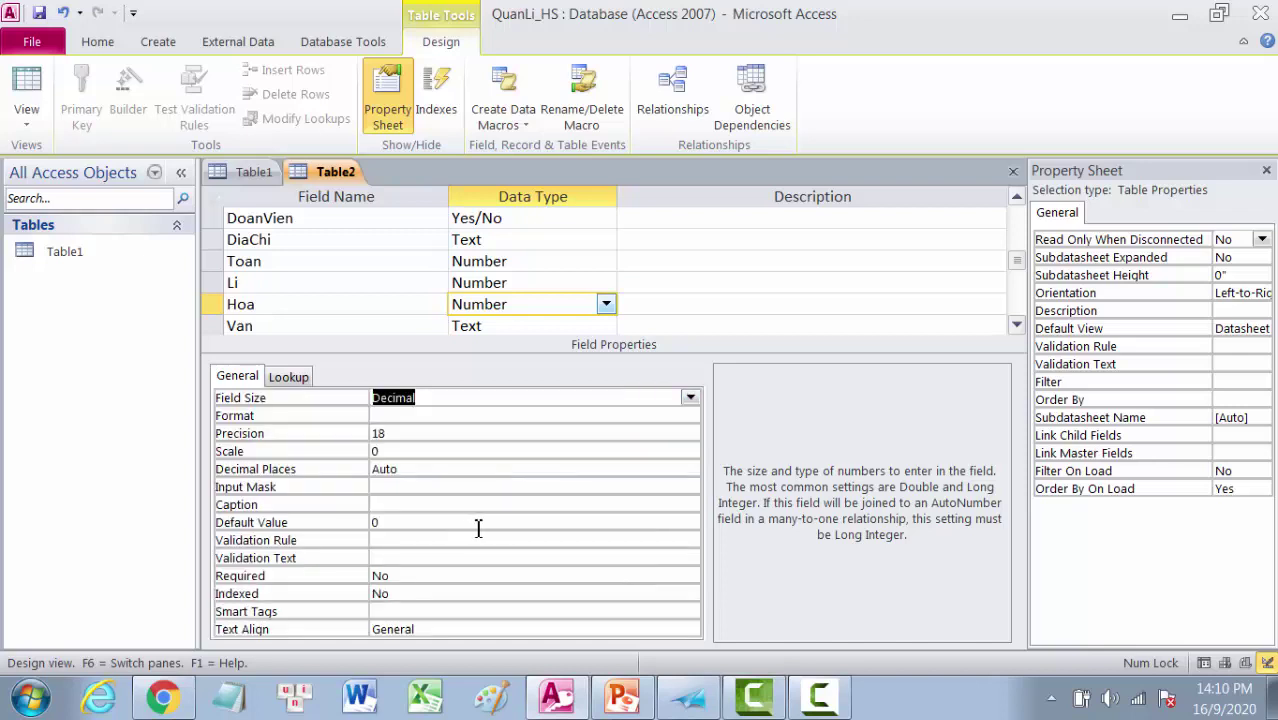
left_click(375, 451)
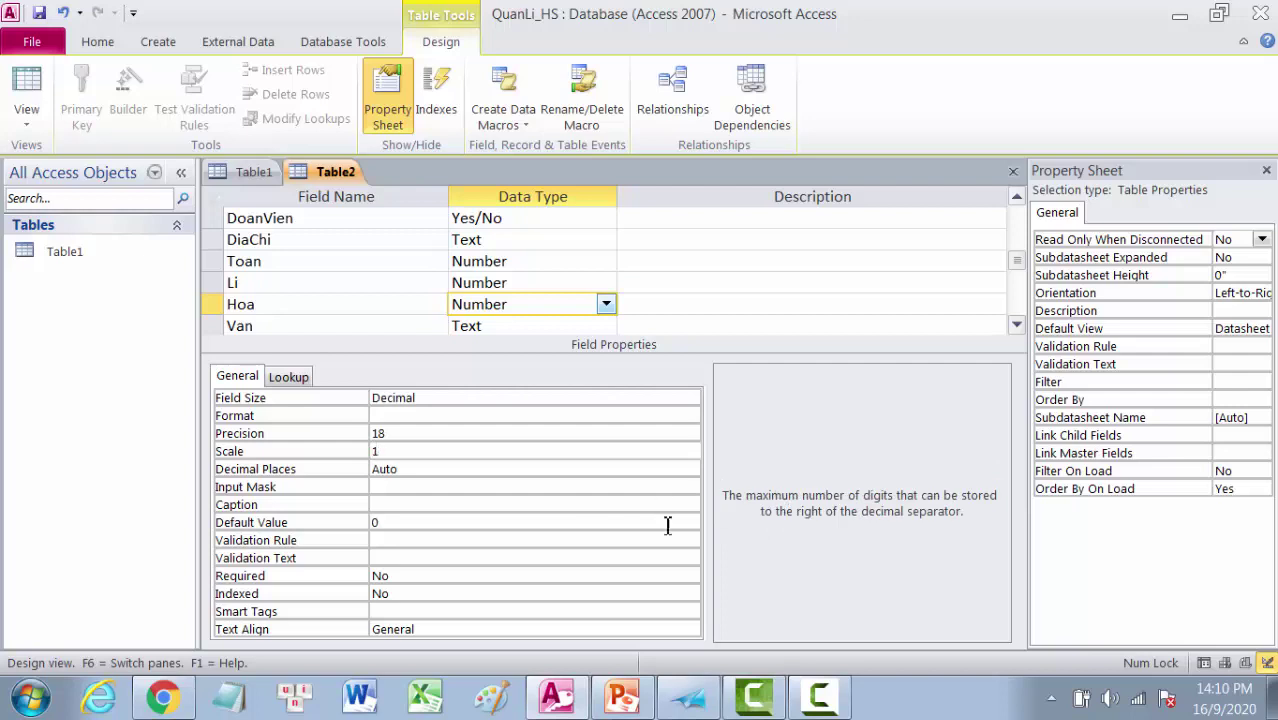
left_click(418, 471)
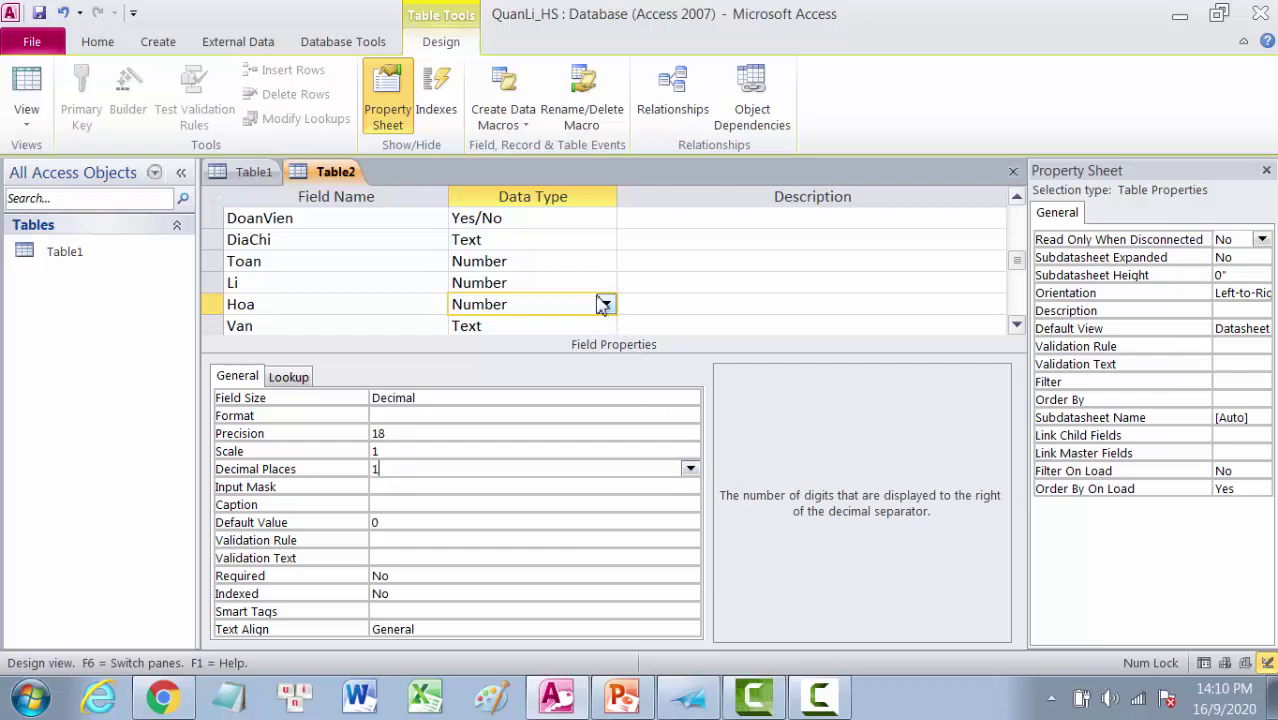
type("1")
left_click(547, 326)
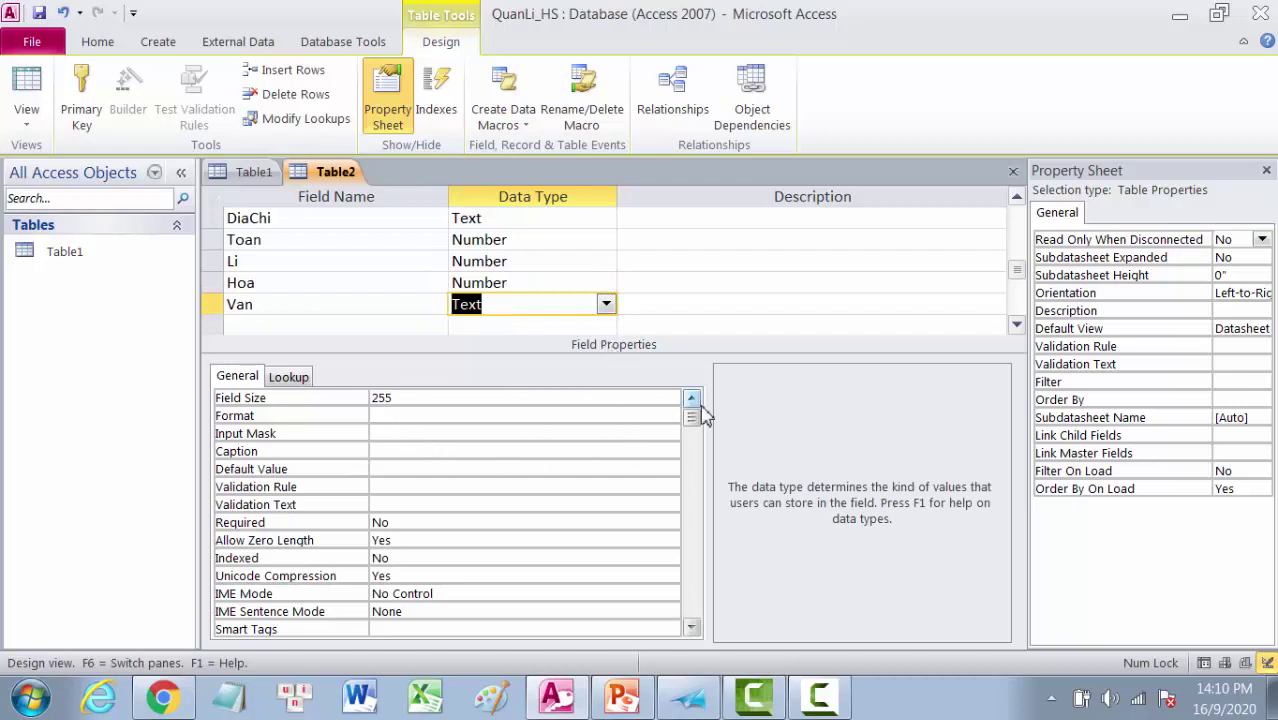
Step: Make Van a Number field with Decimal field size
left_click(606, 304)
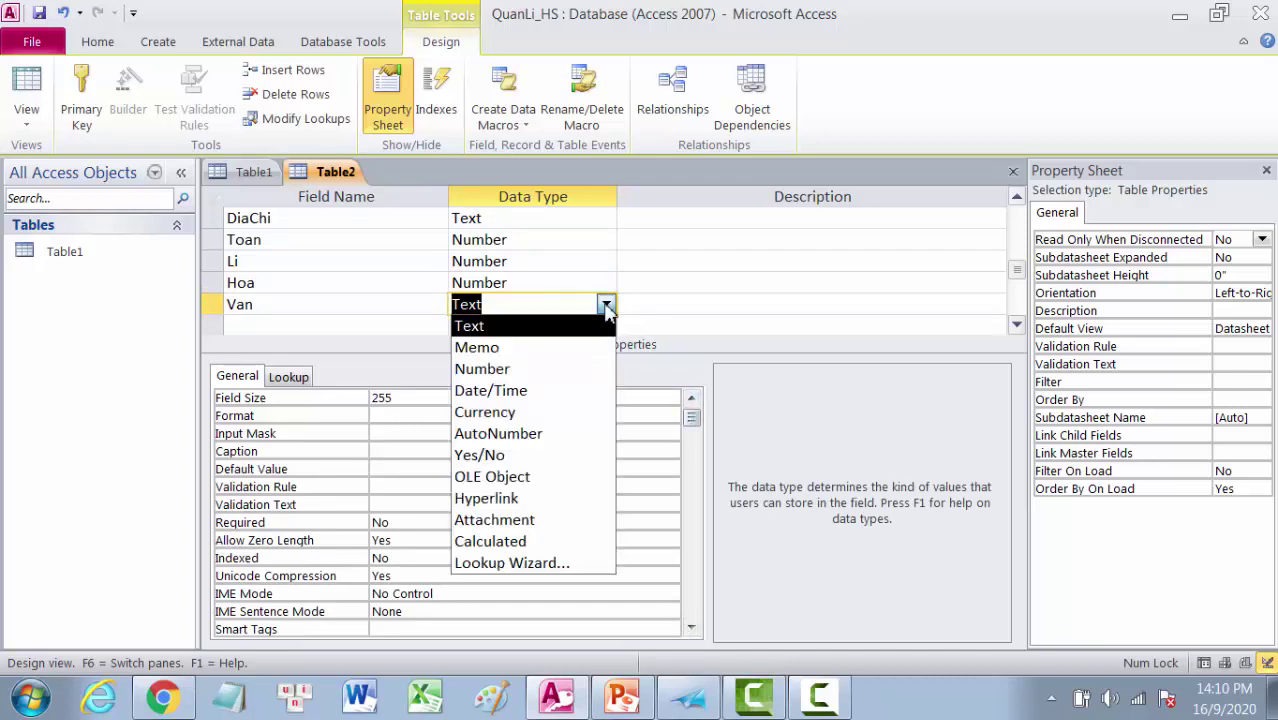
left_click(498, 369)
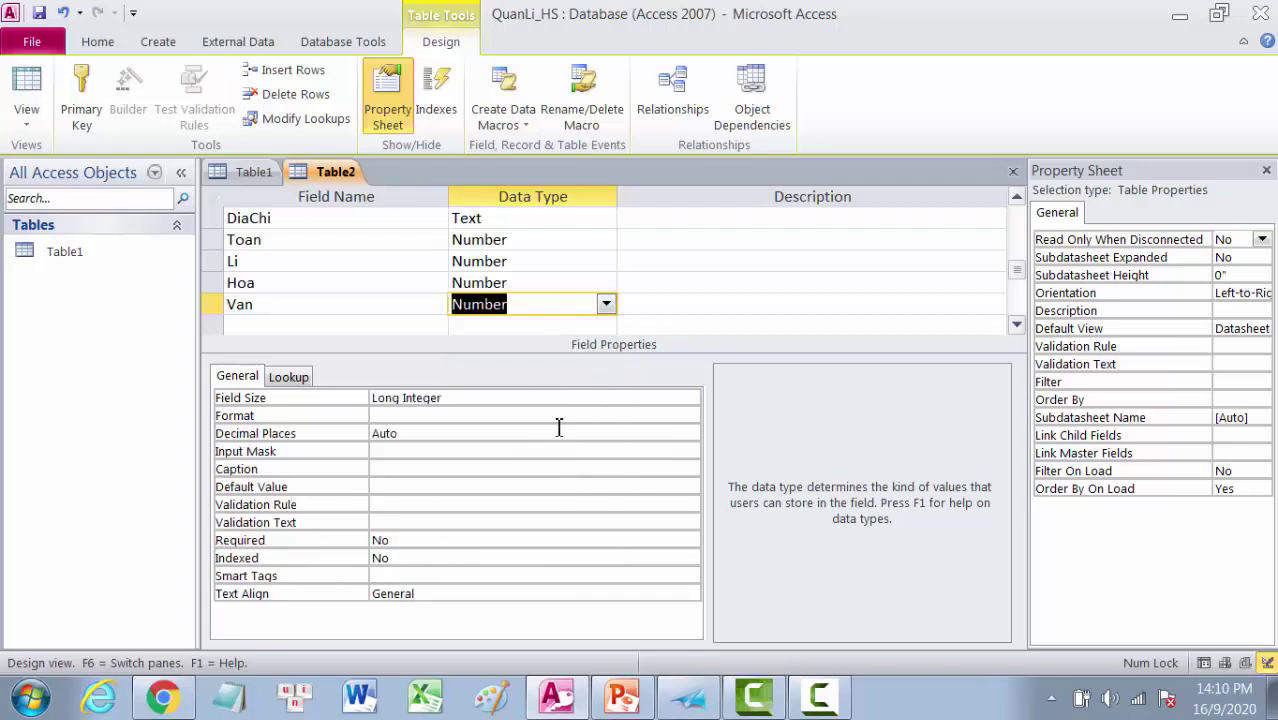
left_click(630, 399)
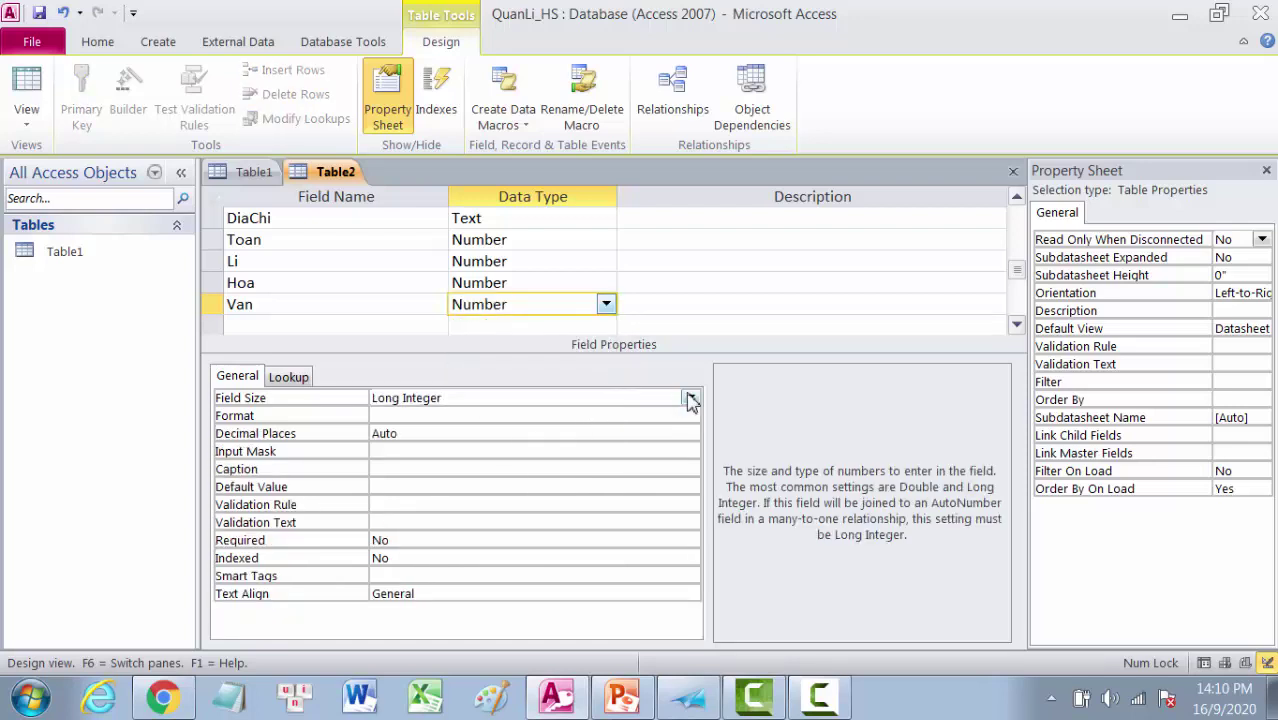
left_click(690, 398)
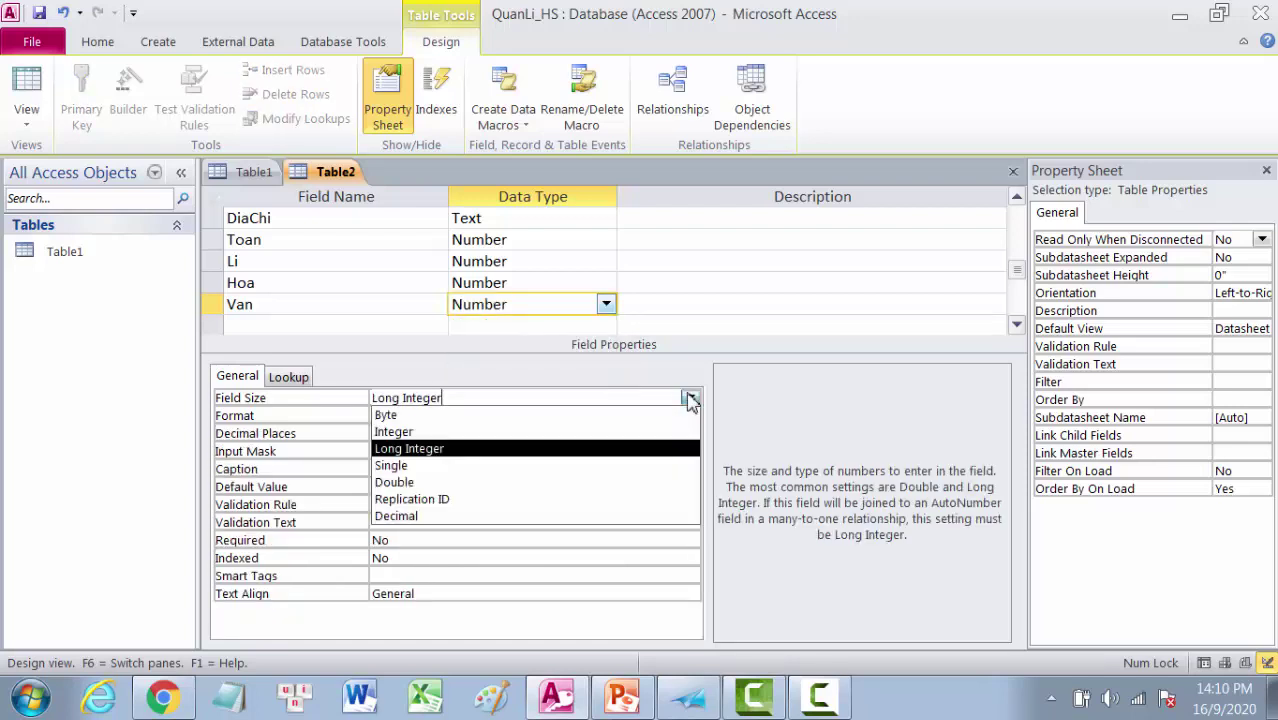
left_click(420, 516)
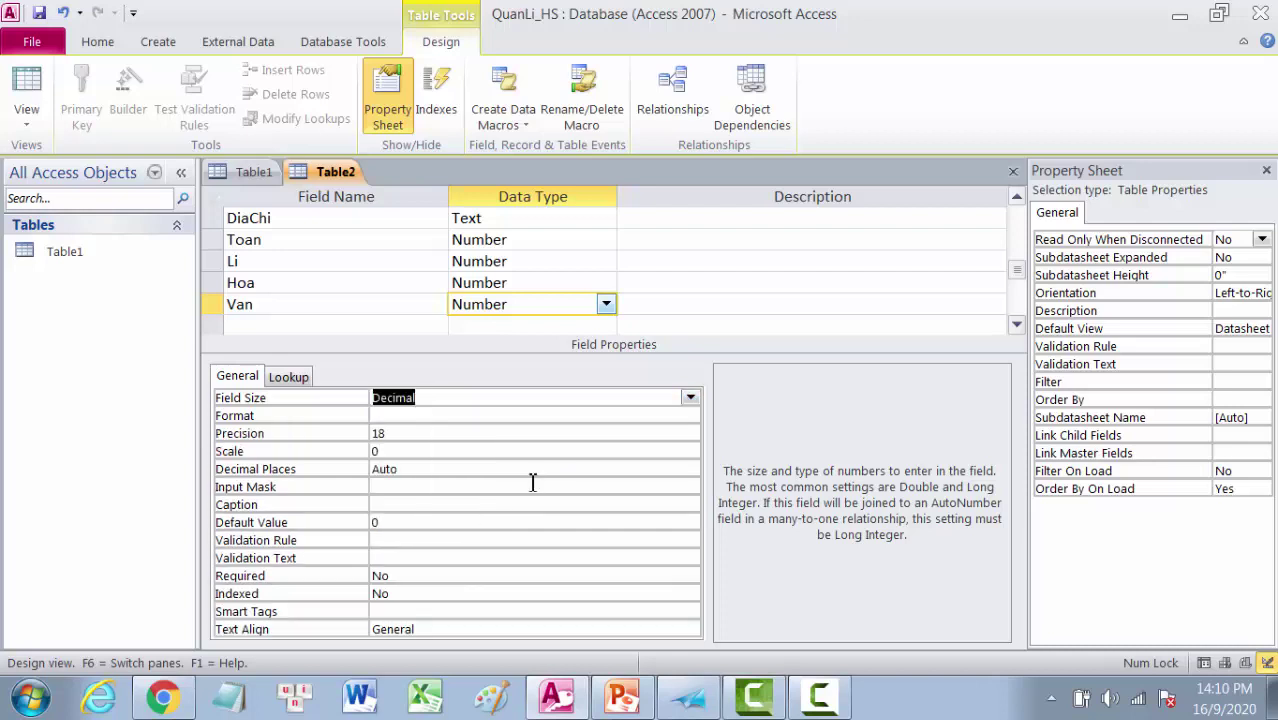
Step: Set Van's Scale to 1 and Decimal Places to 1
left_click(381, 451)
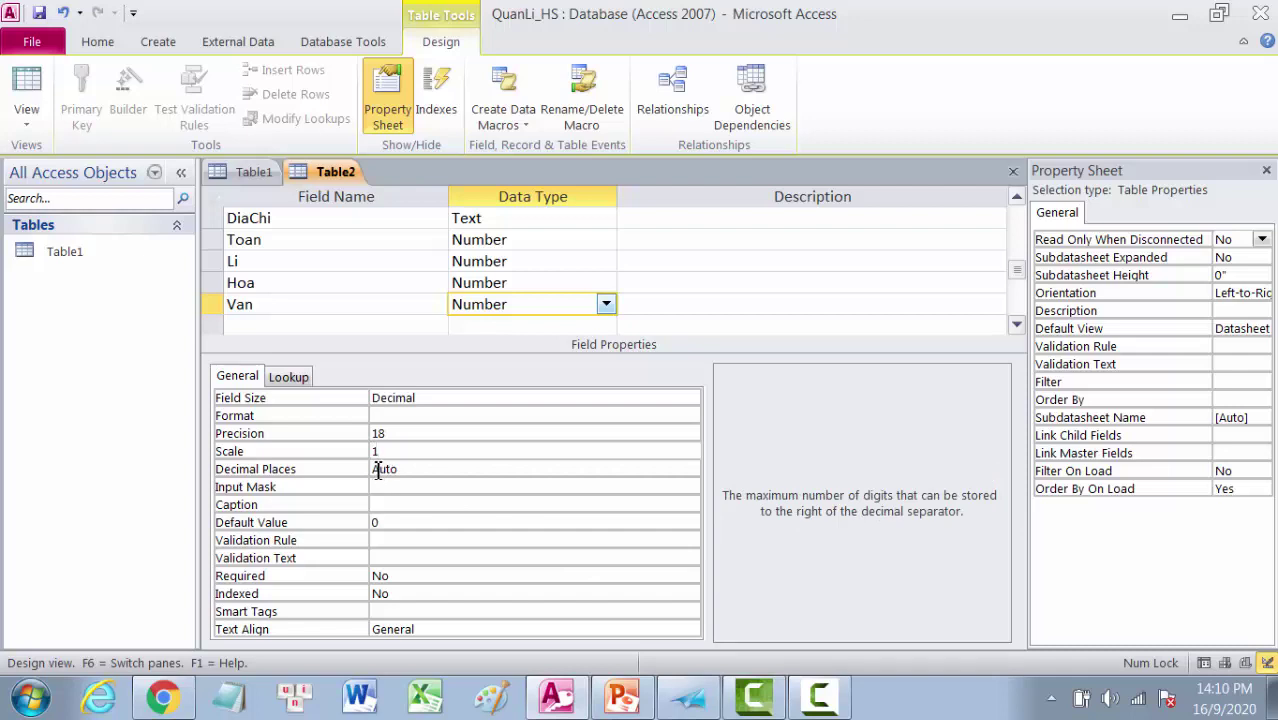
left_click(379, 470)
double_click(381, 470)
type("1")
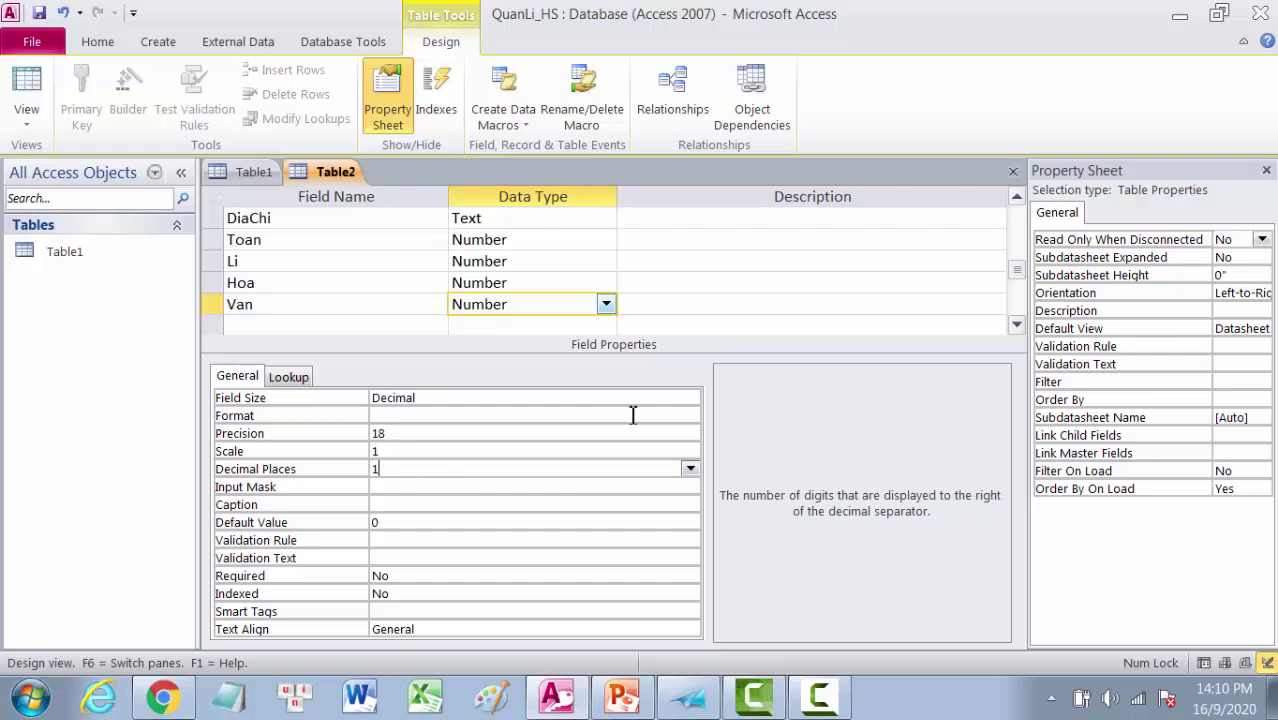
left_click(727, 305)
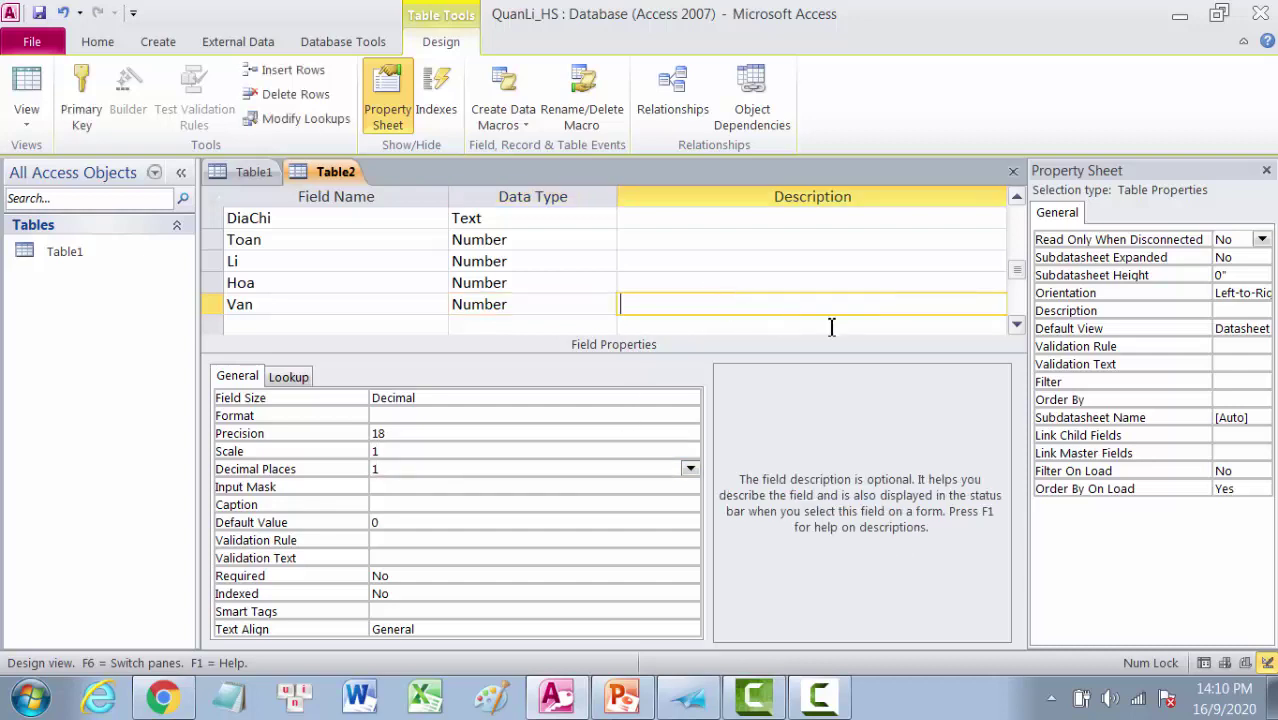
left_click_drag(1013, 271, 1018, 205)
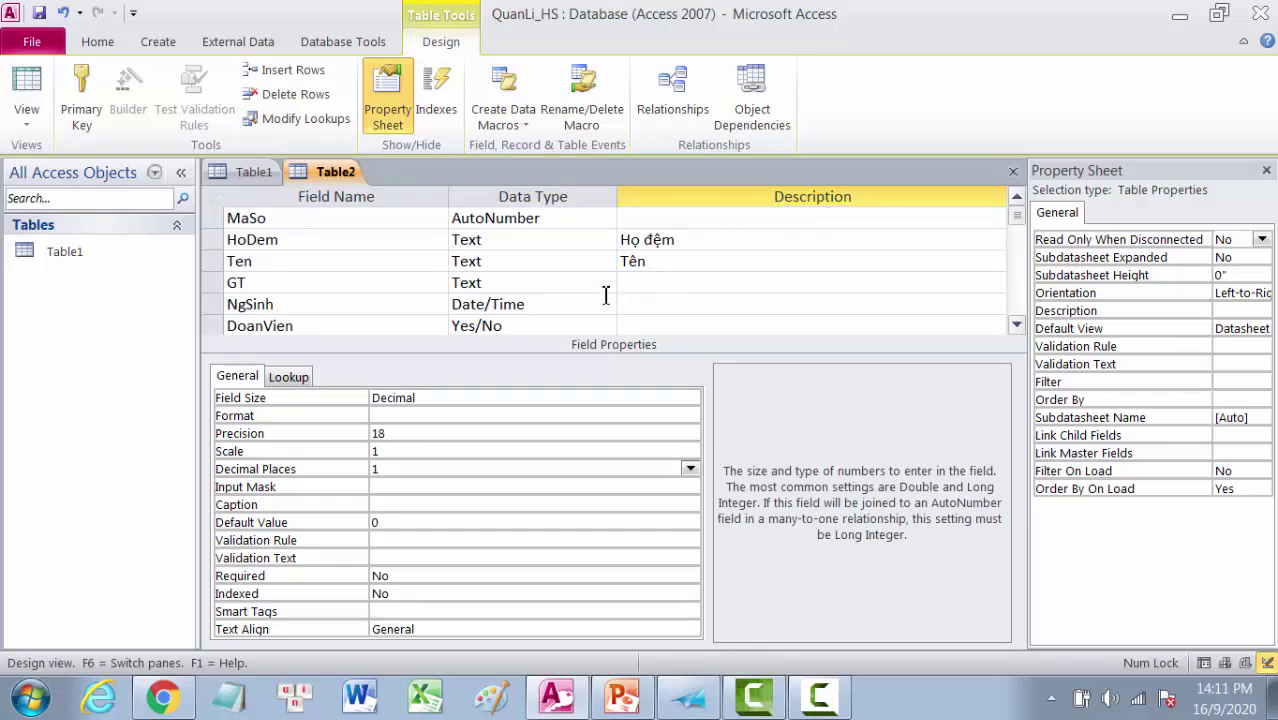
left_click(1016, 326)
left_click(1016, 326)
left_click(1016, 326)
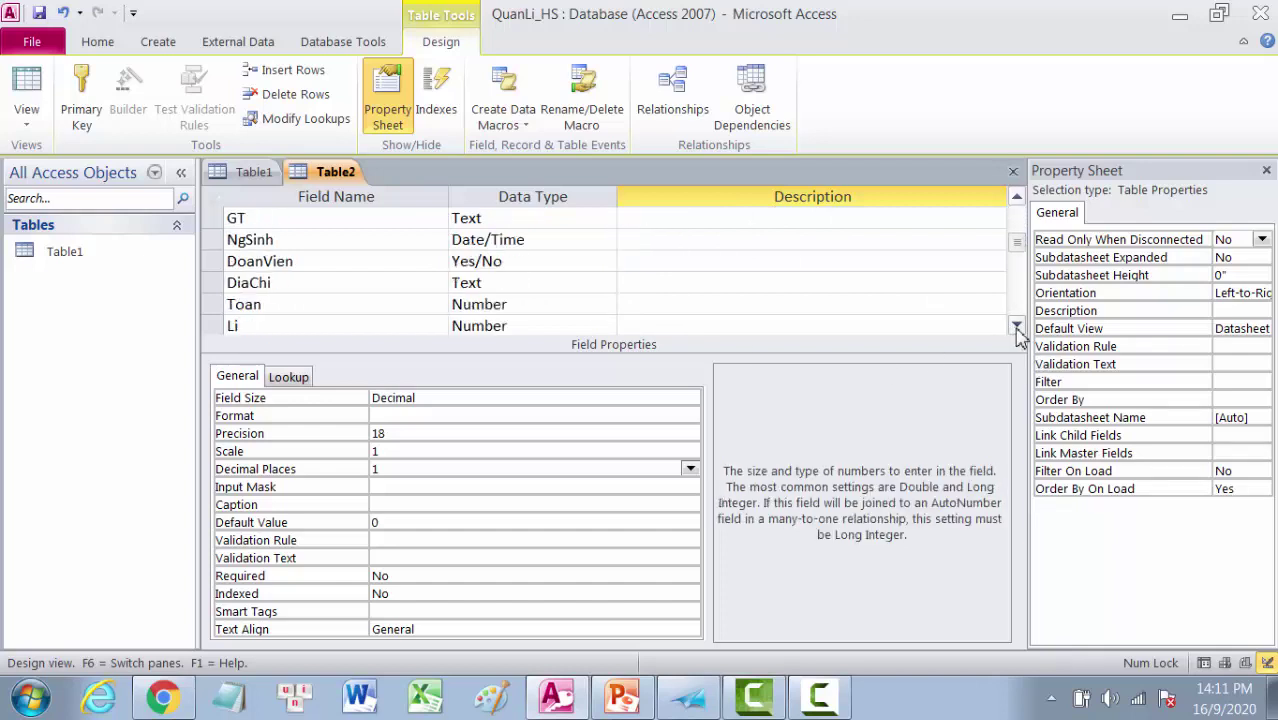
left_click(1016, 326)
left_click(1016, 326)
left_click(1016, 326)
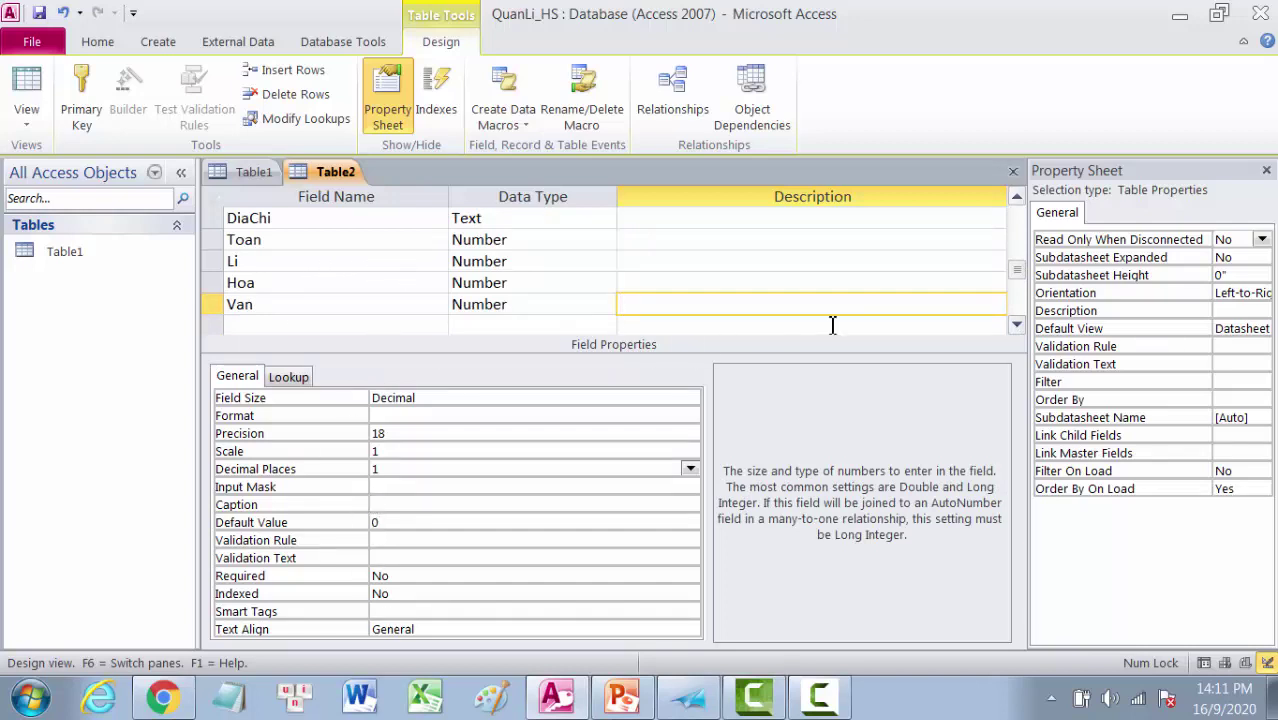
left_click_drag(1016, 270, 1020, 214)
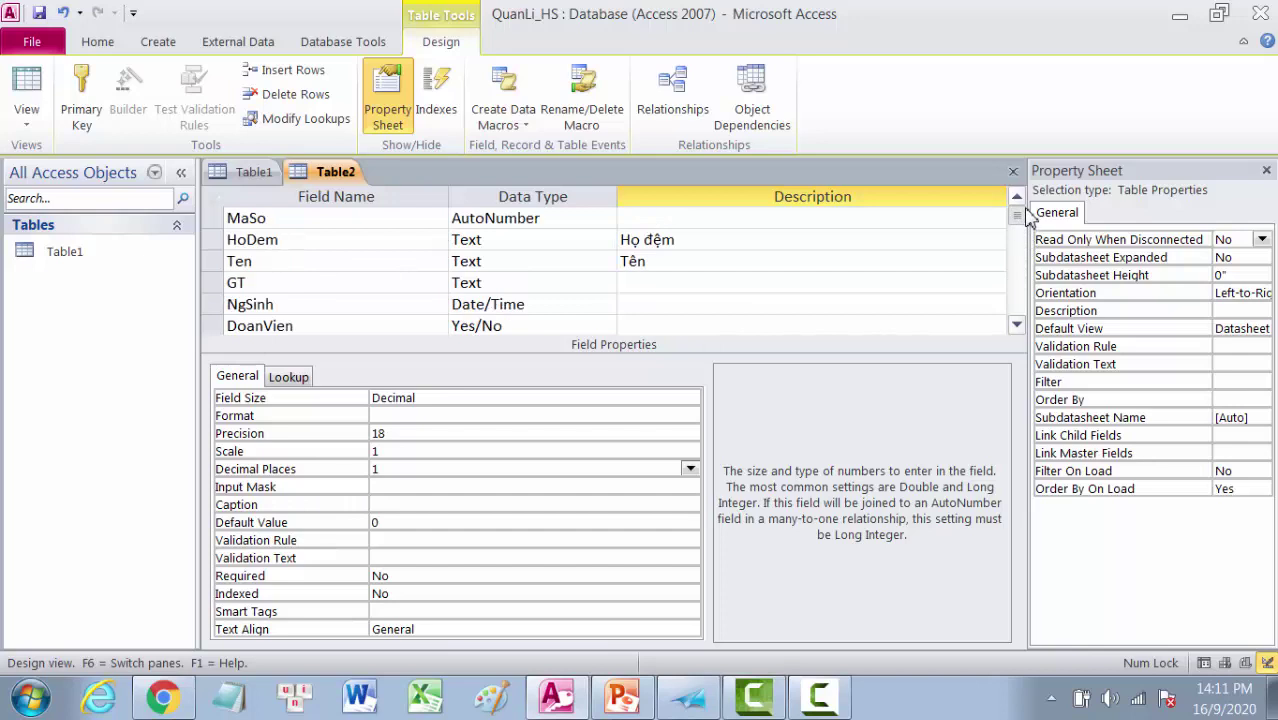
Step: Save the new table as HOC_SINH and accept creating a primary key
left_click(32, 45)
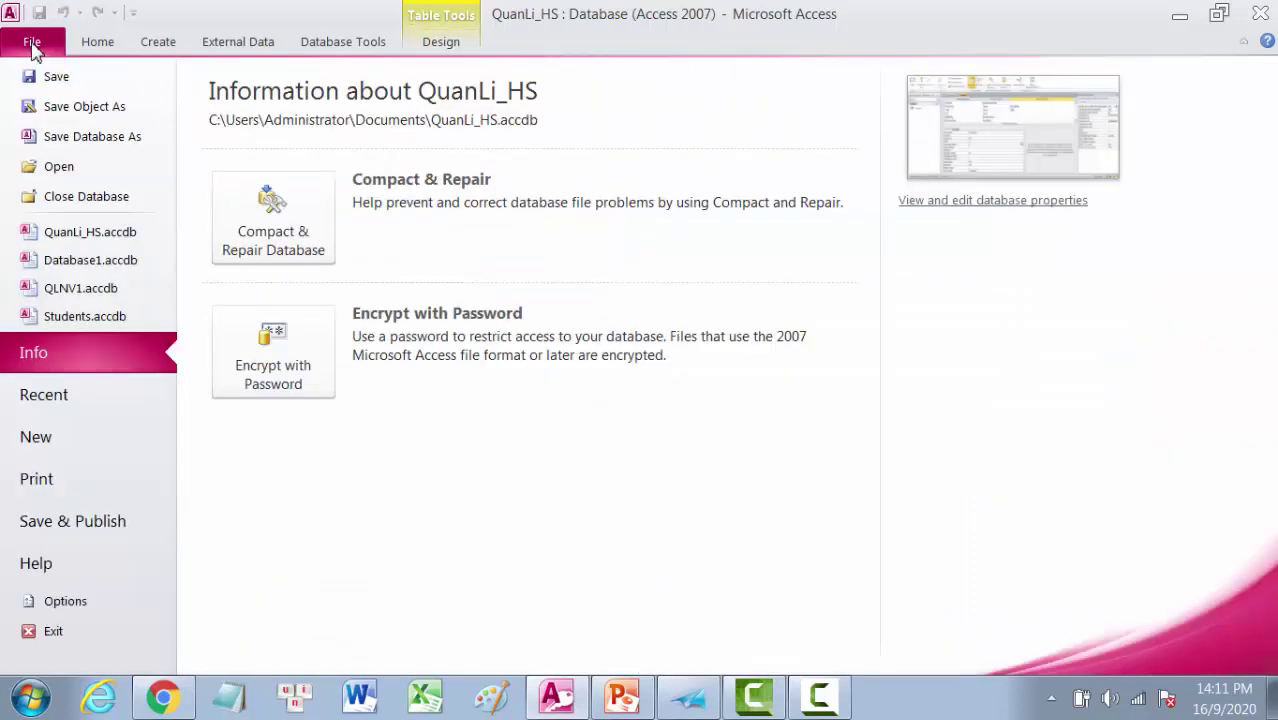
left_click(58, 80)
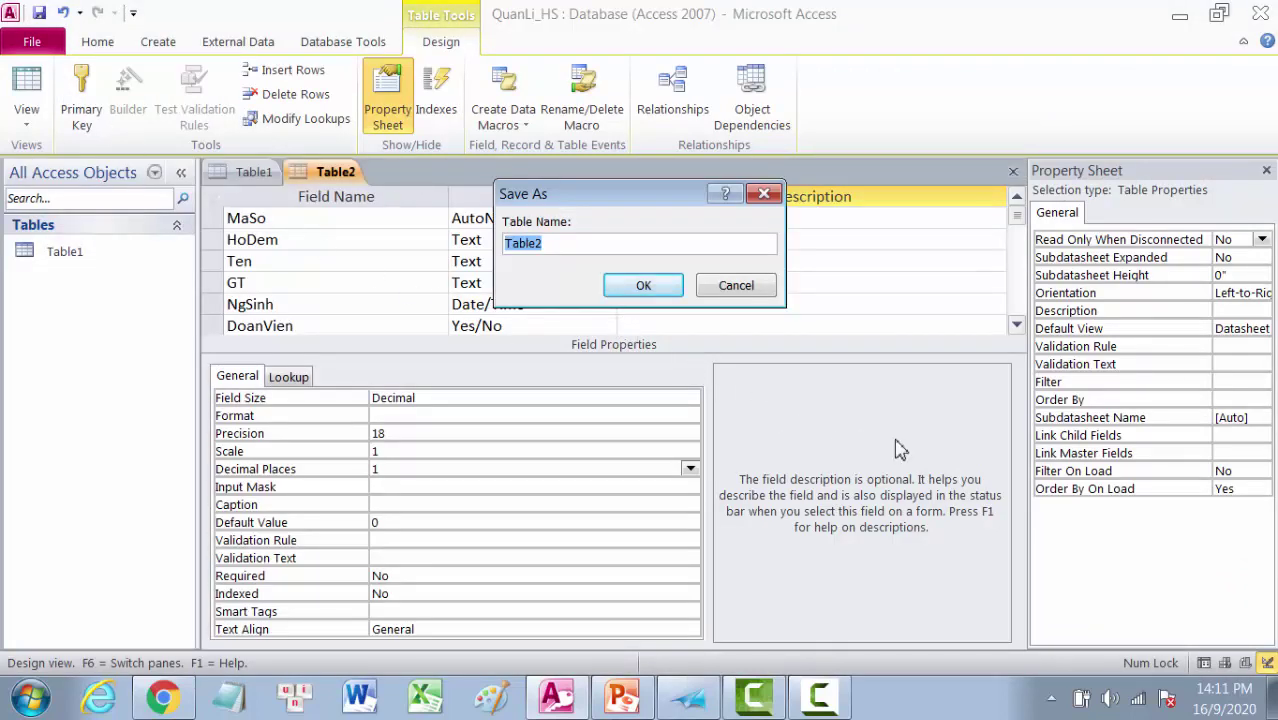
type("HOC_SINH")
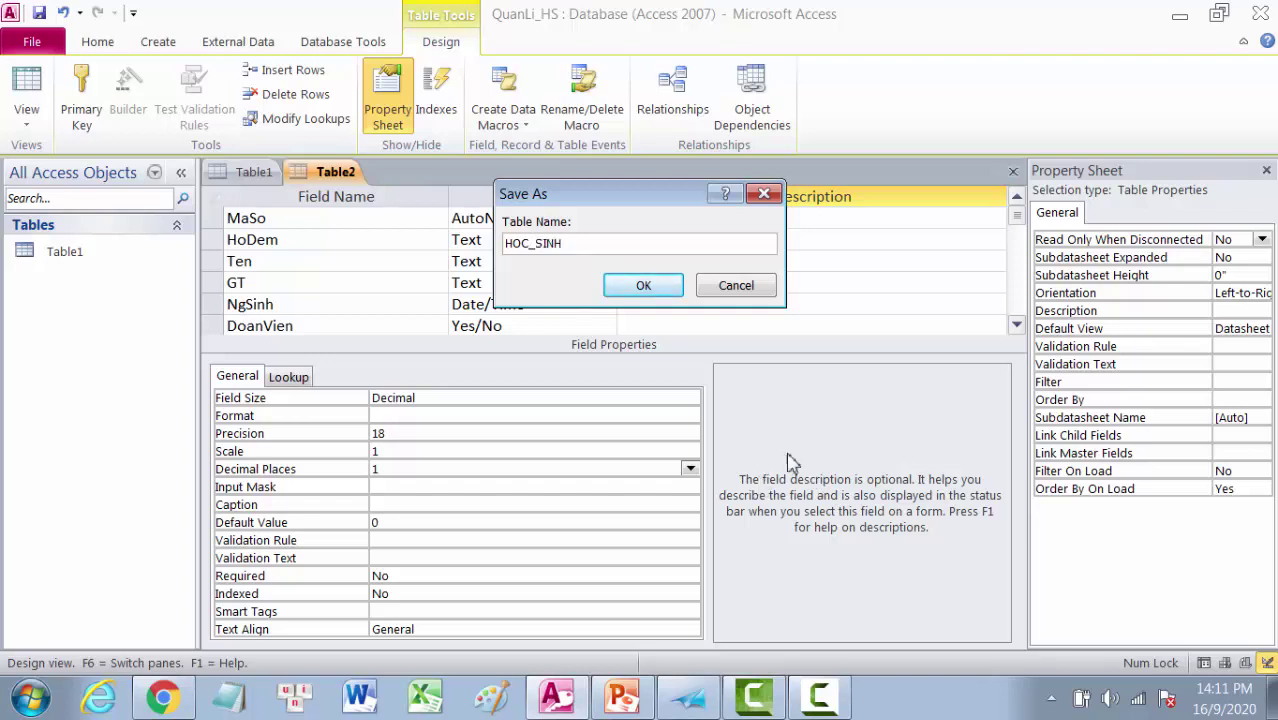
left_click(645, 287)
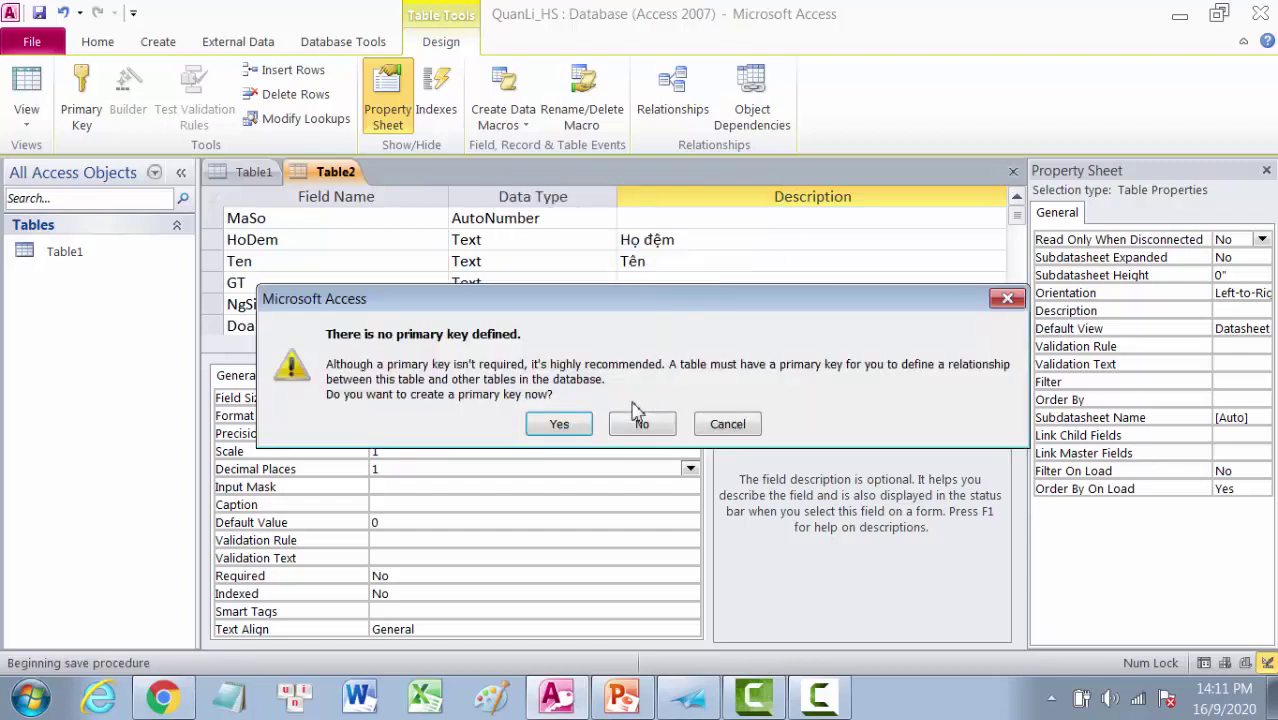
left_click(561, 424)
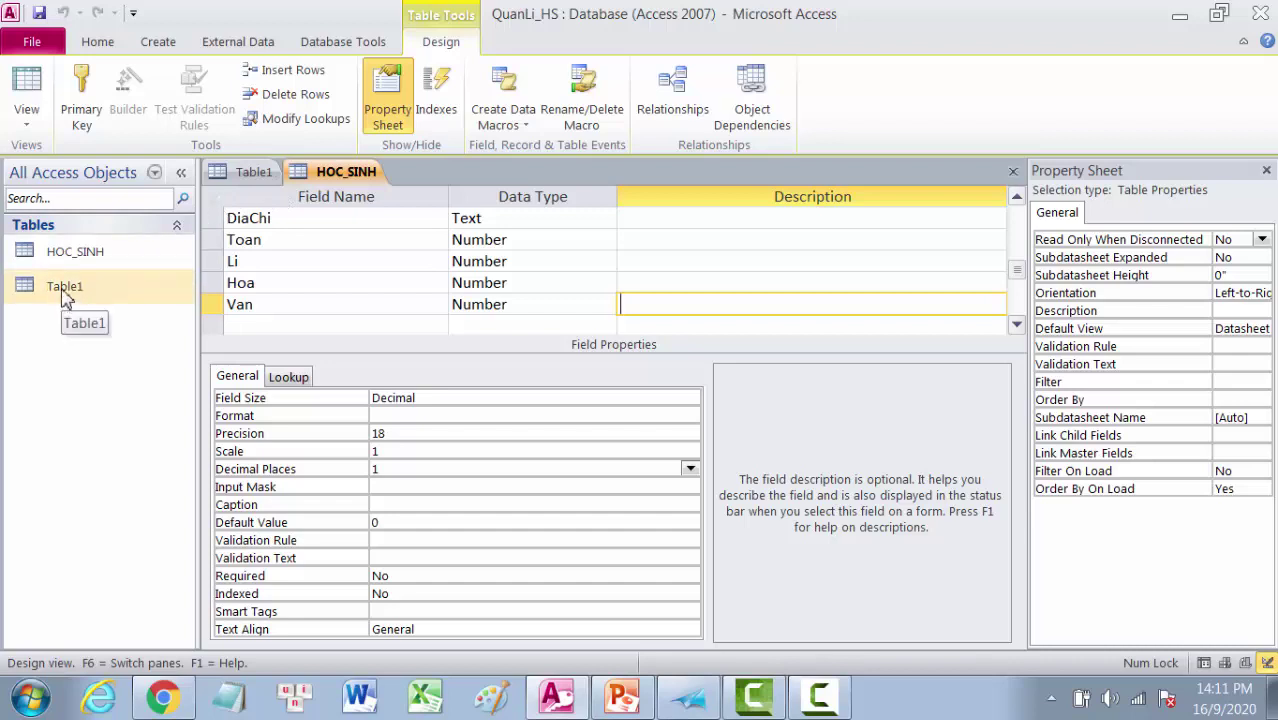
Step: Close the Table1 tab from its right-click menu
left_click(250, 173)
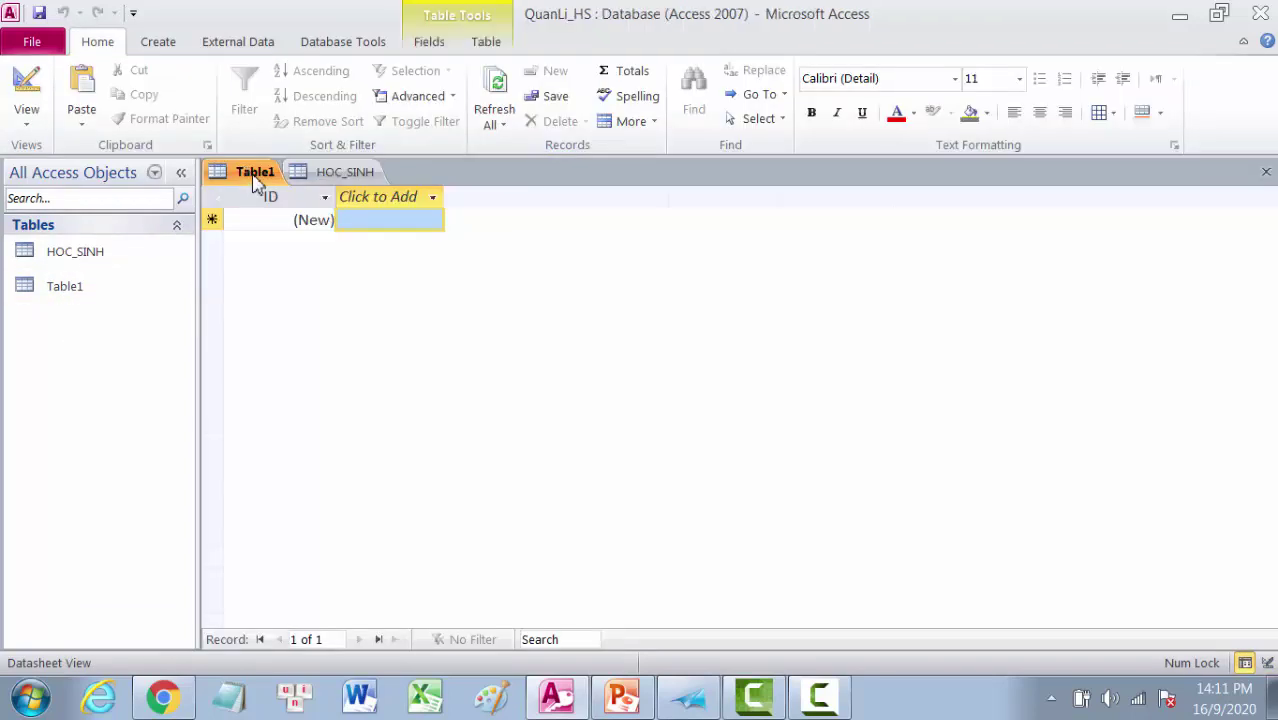
right_click(256, 180)
left_click(302, 216)
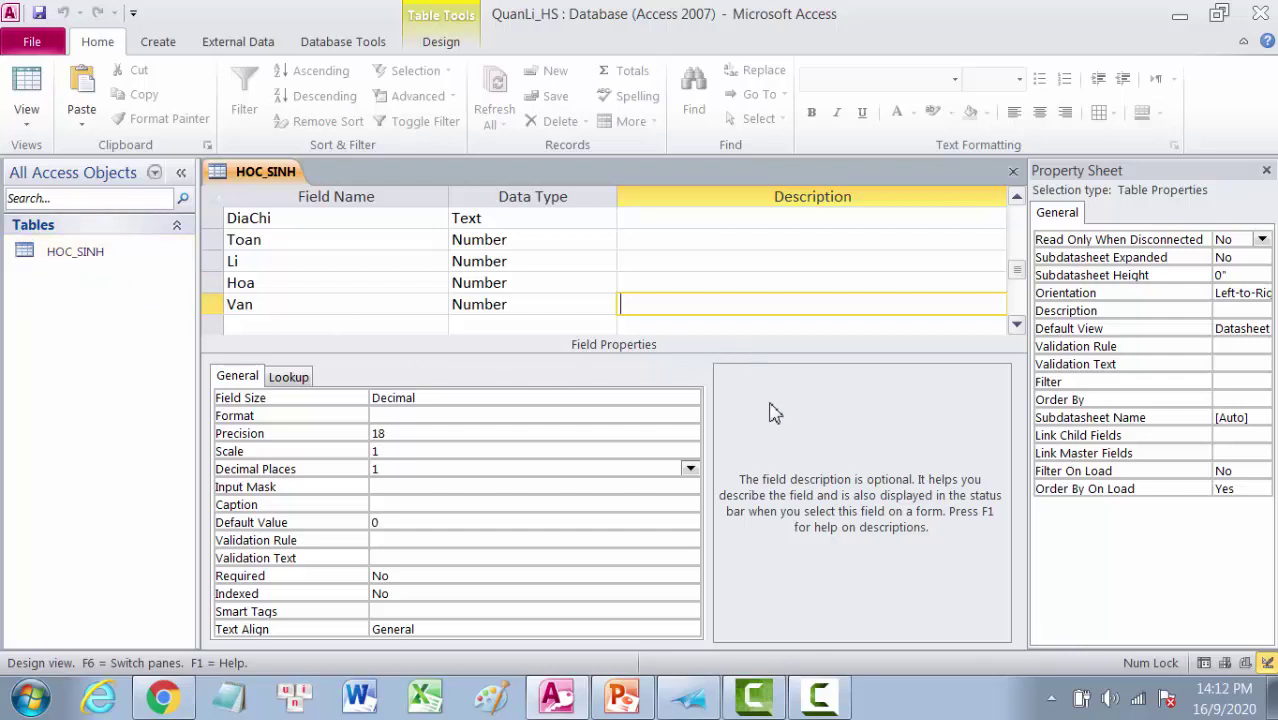
Step: Read the AccessBai1.xps lesson notes in XPS Viewer on table keys and data types
left_click(688, 699)
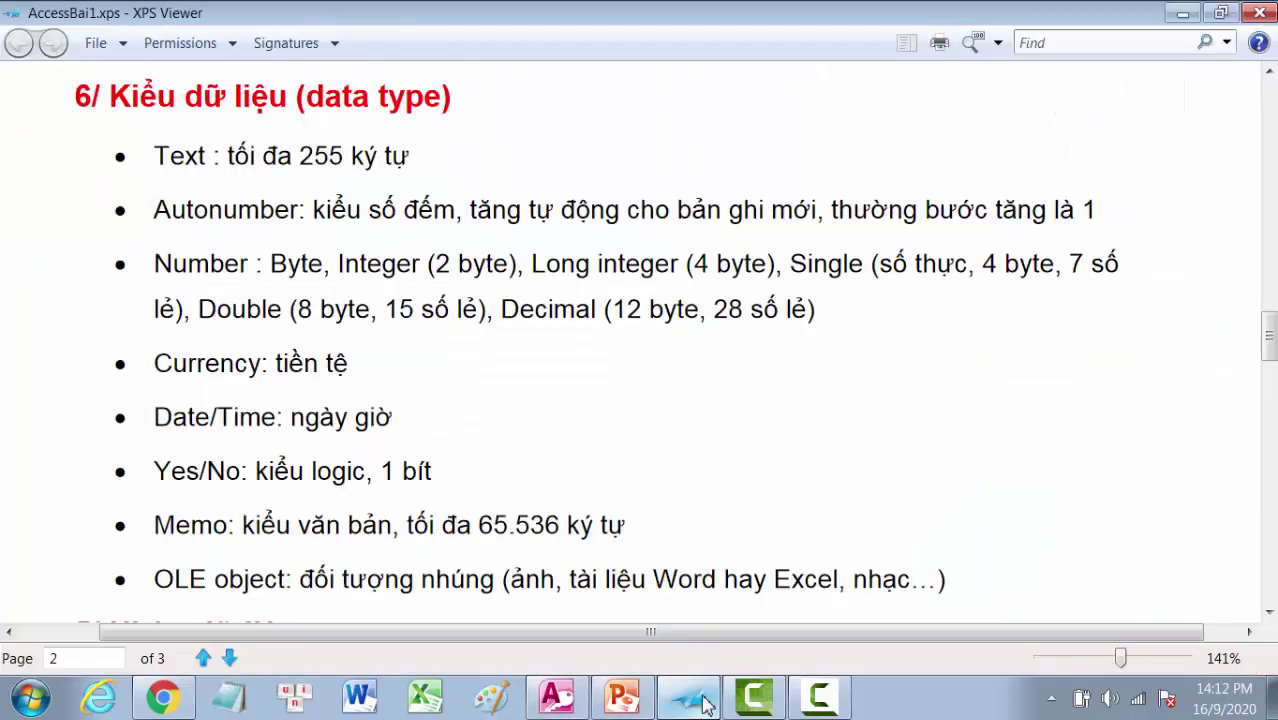
scroll(708, 500, "down", 3)
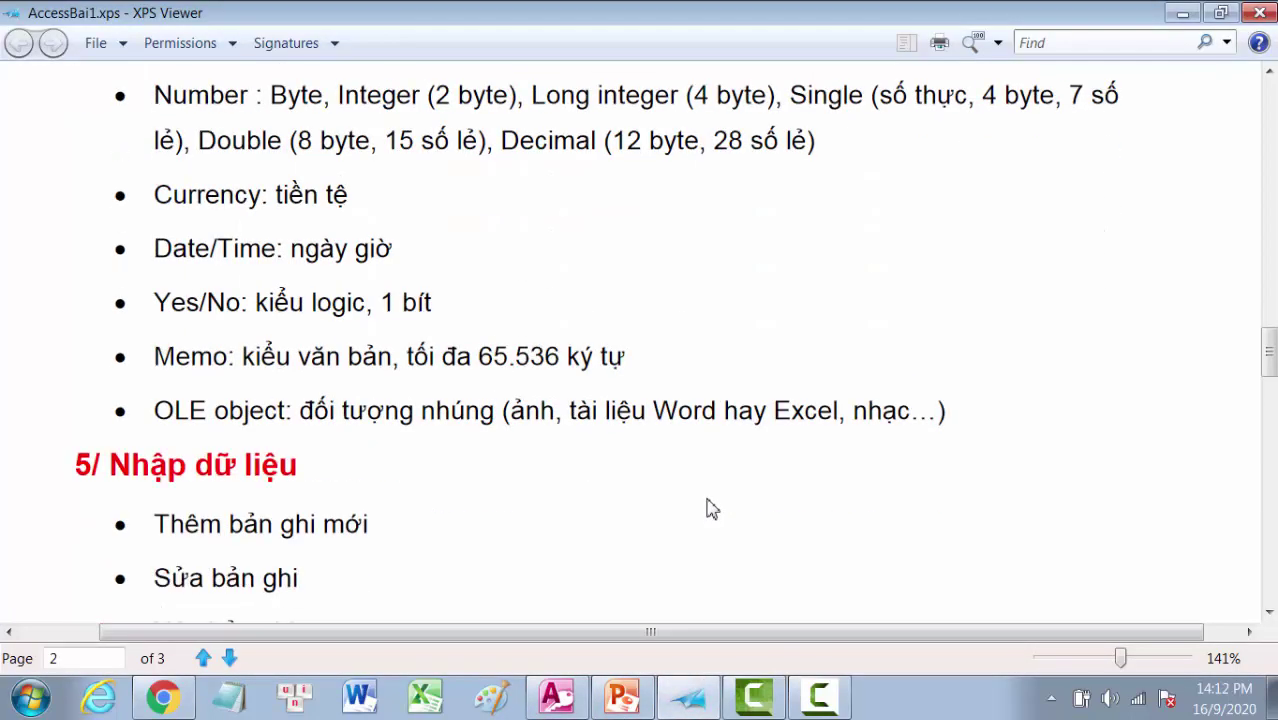
scroll(708, 511, "up", 3)
scroll(708, 510, "up", 3)
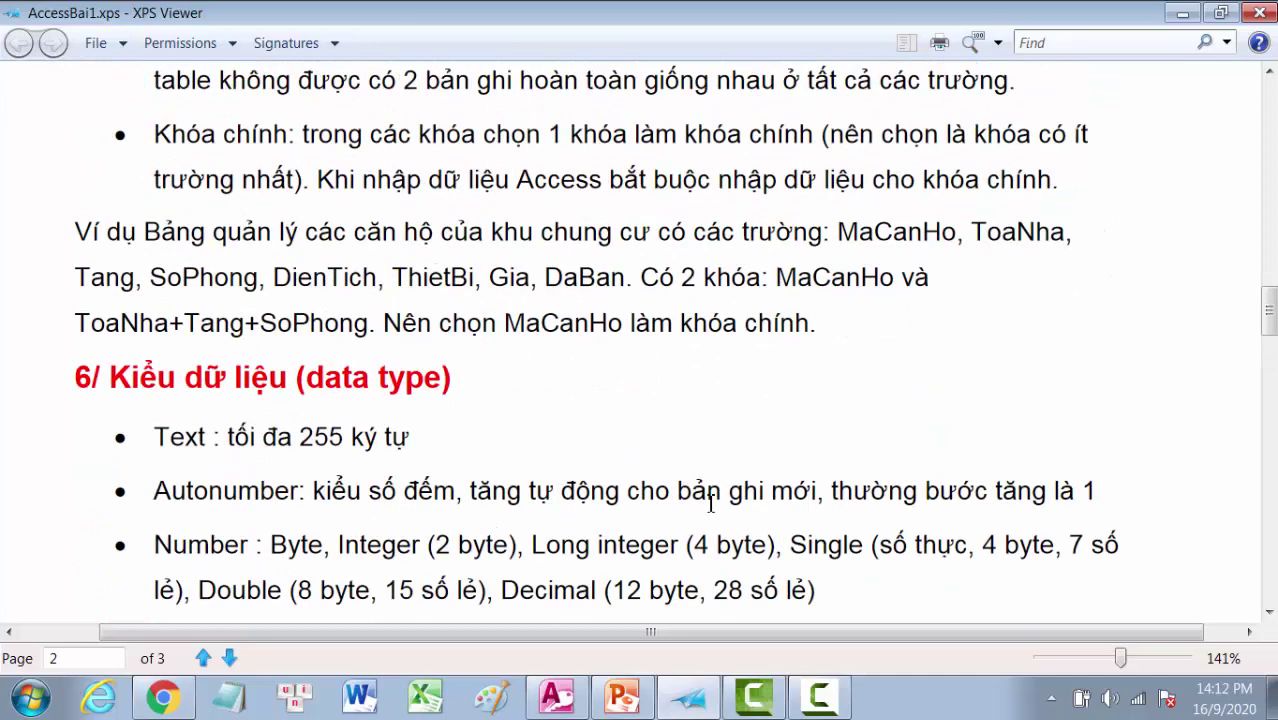
scroll(708, 505, "down", 1)
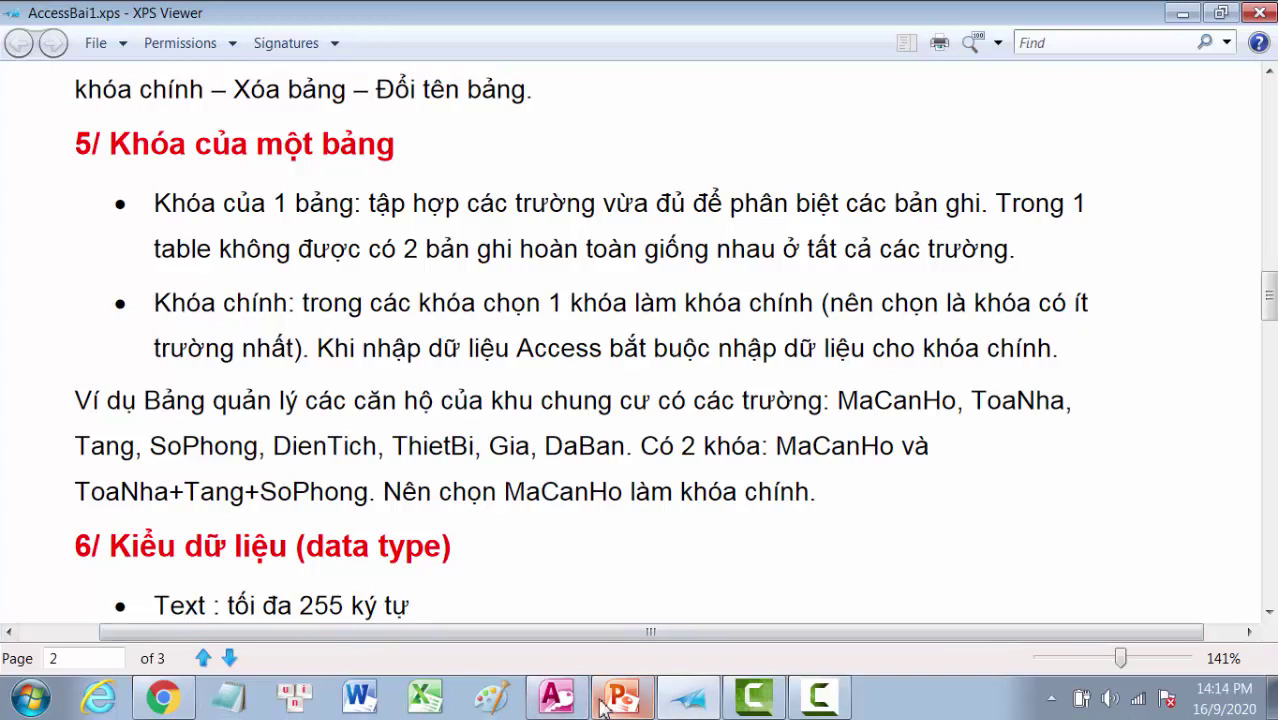
Step: Back in Access, set MaSo as HOC_SINH's primary key and check HoDem's properties
mouse_move(560, 703)
left_click(560, 643)
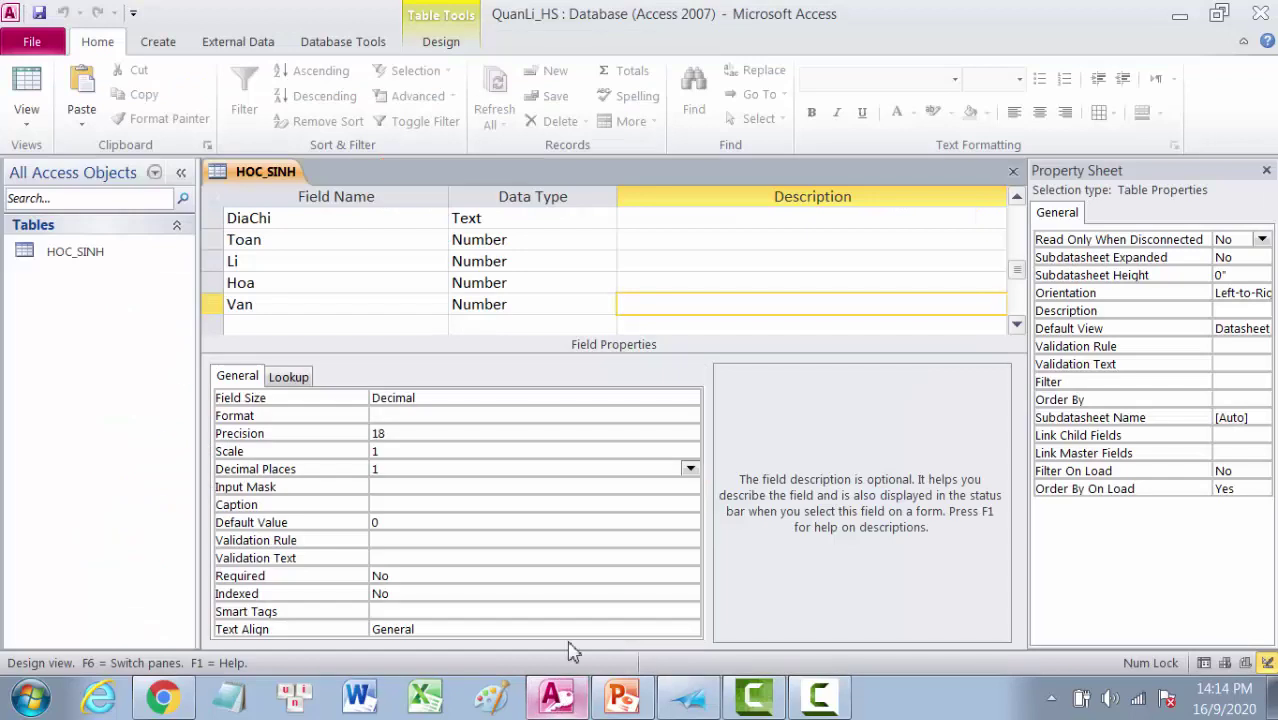
scroll(558, 385, "up", 1)
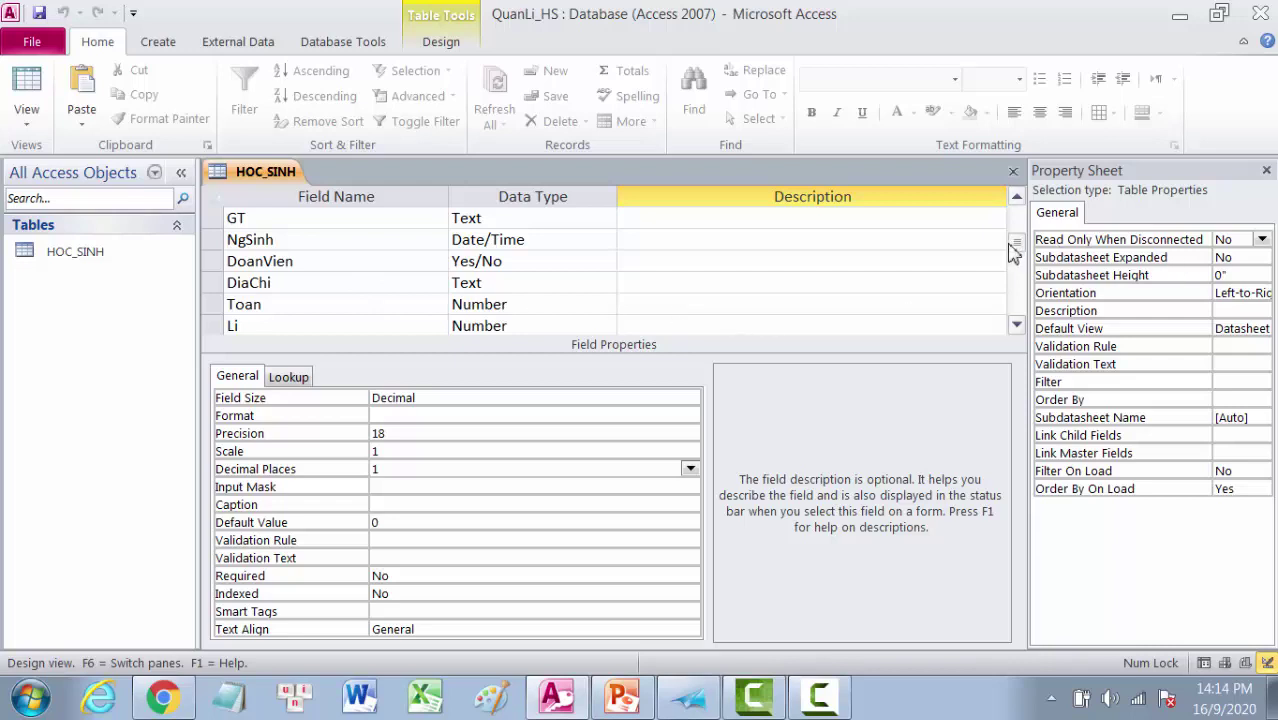
left_click_drag(1014, 243, 1018, 217)
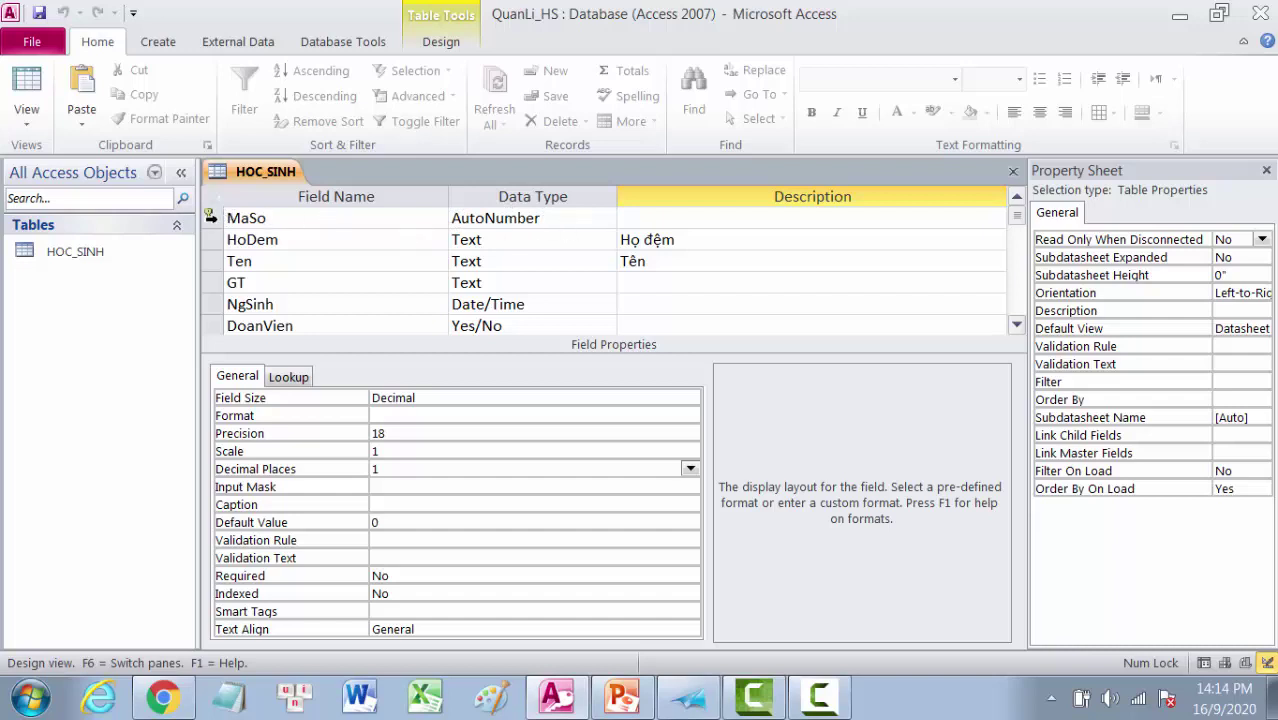
left_click(211, 217)
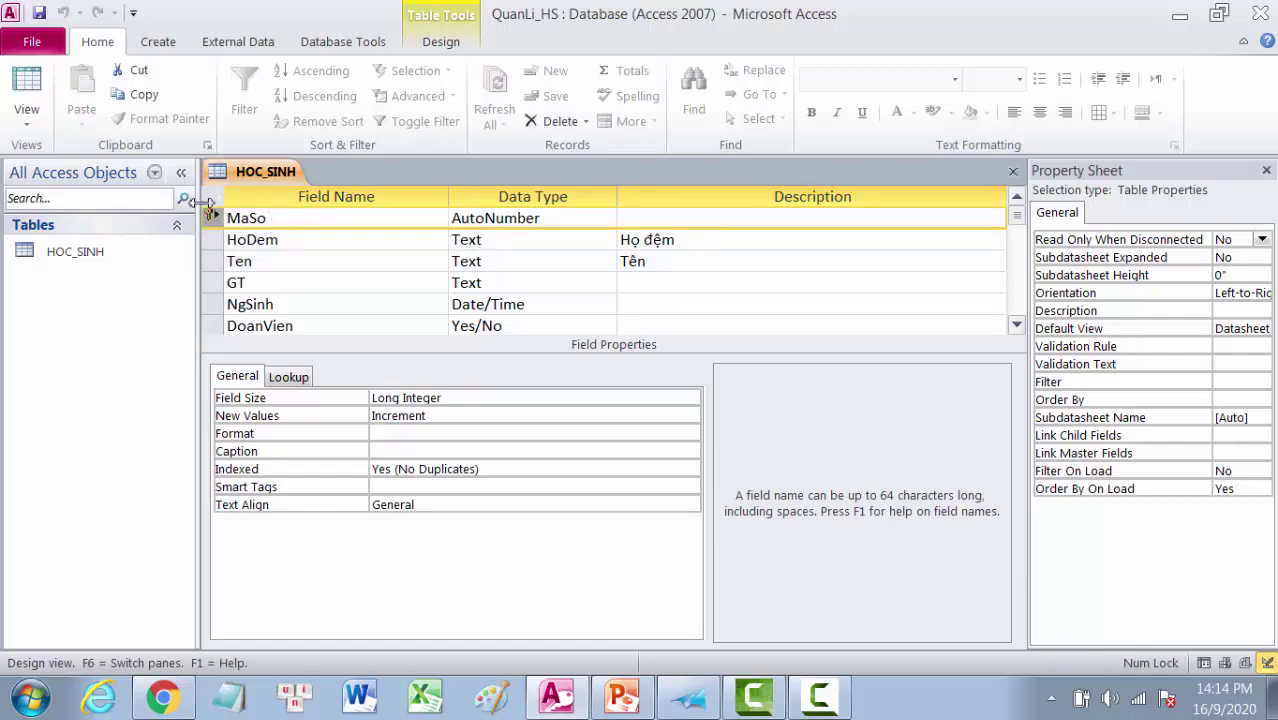
left_click(160, 44)
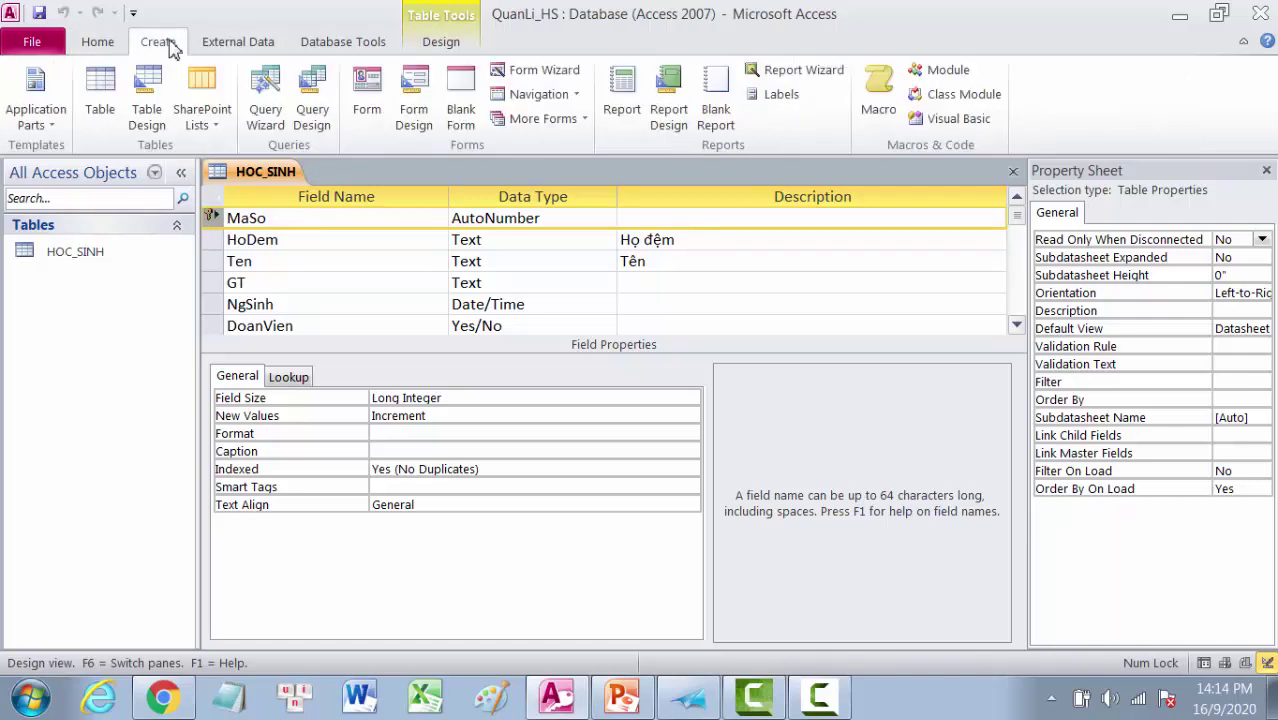
left_click(440, 44)
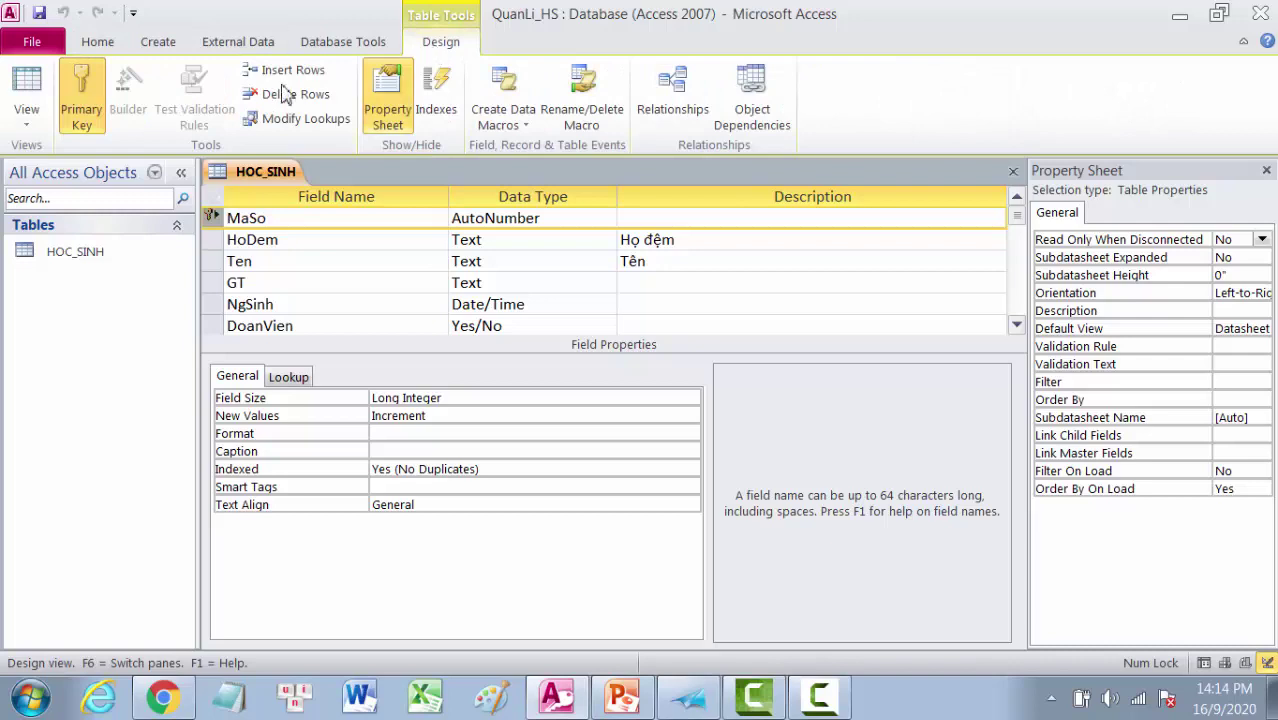
left_click(90, 133)
left_click(335, 240)
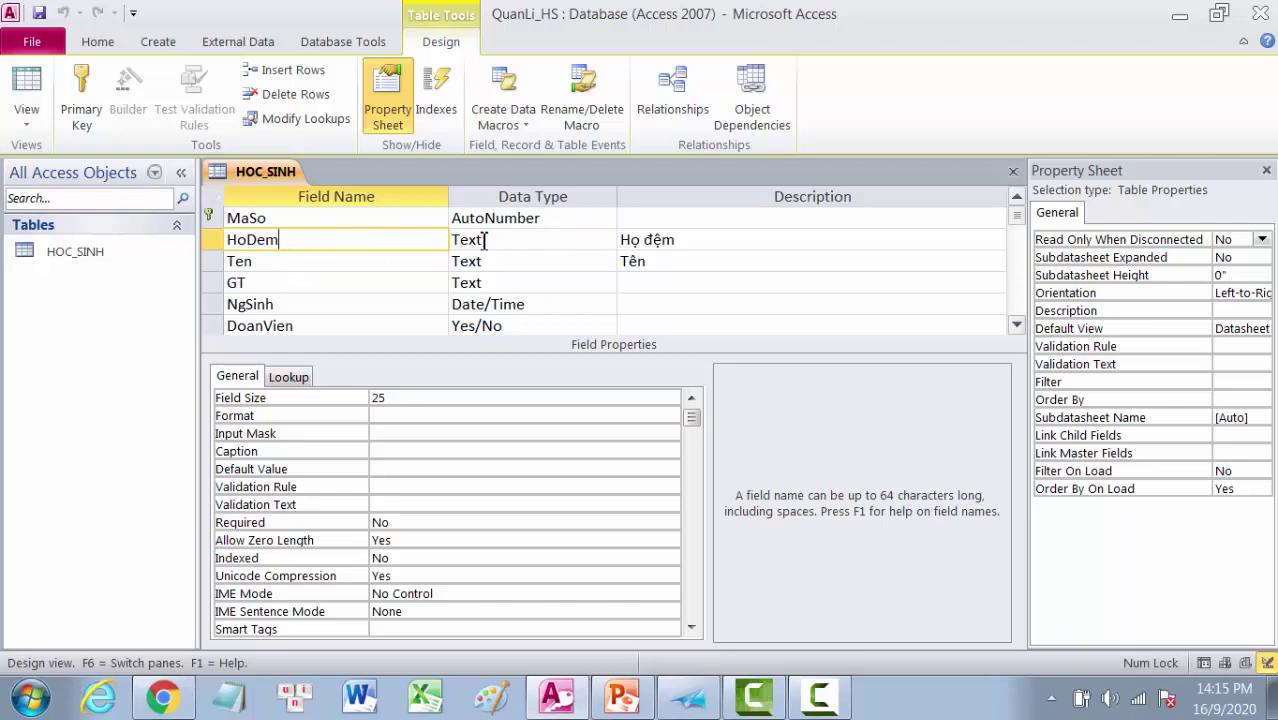
left_click(27, 127)
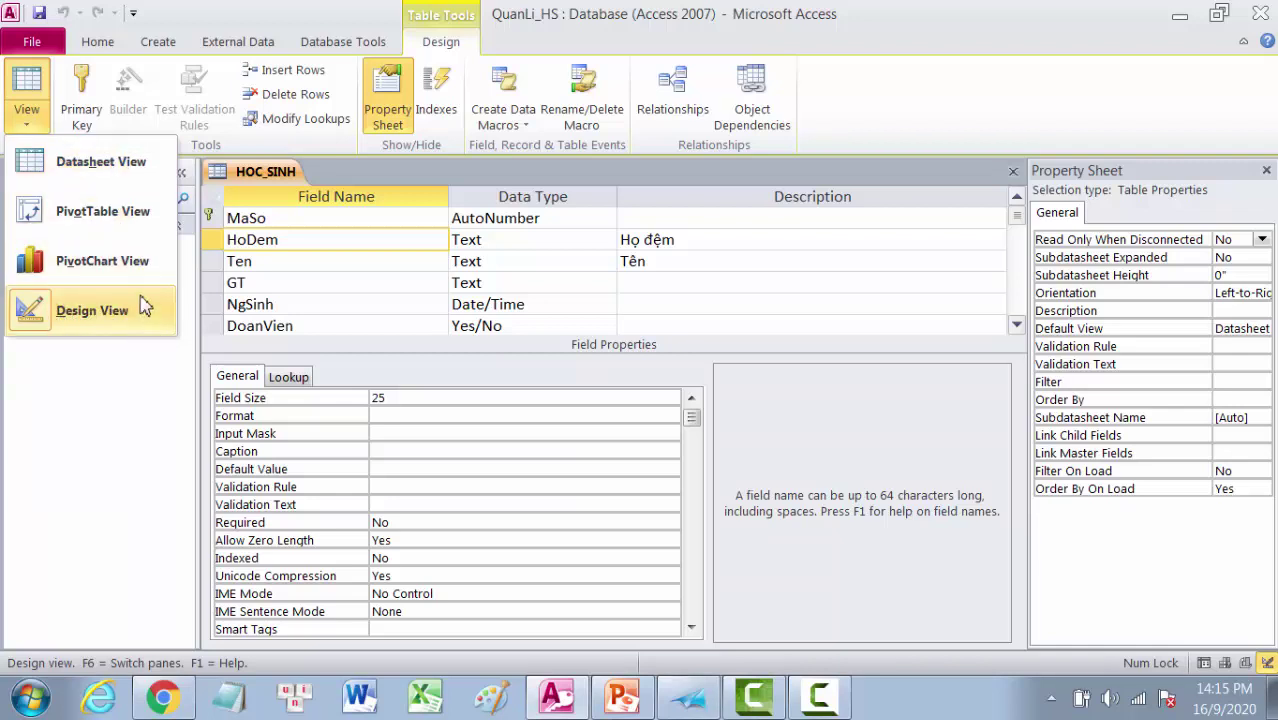
Step: In Datasheet view, enter record 1's student surname, first name and GT Nam
left_click(88, 168)
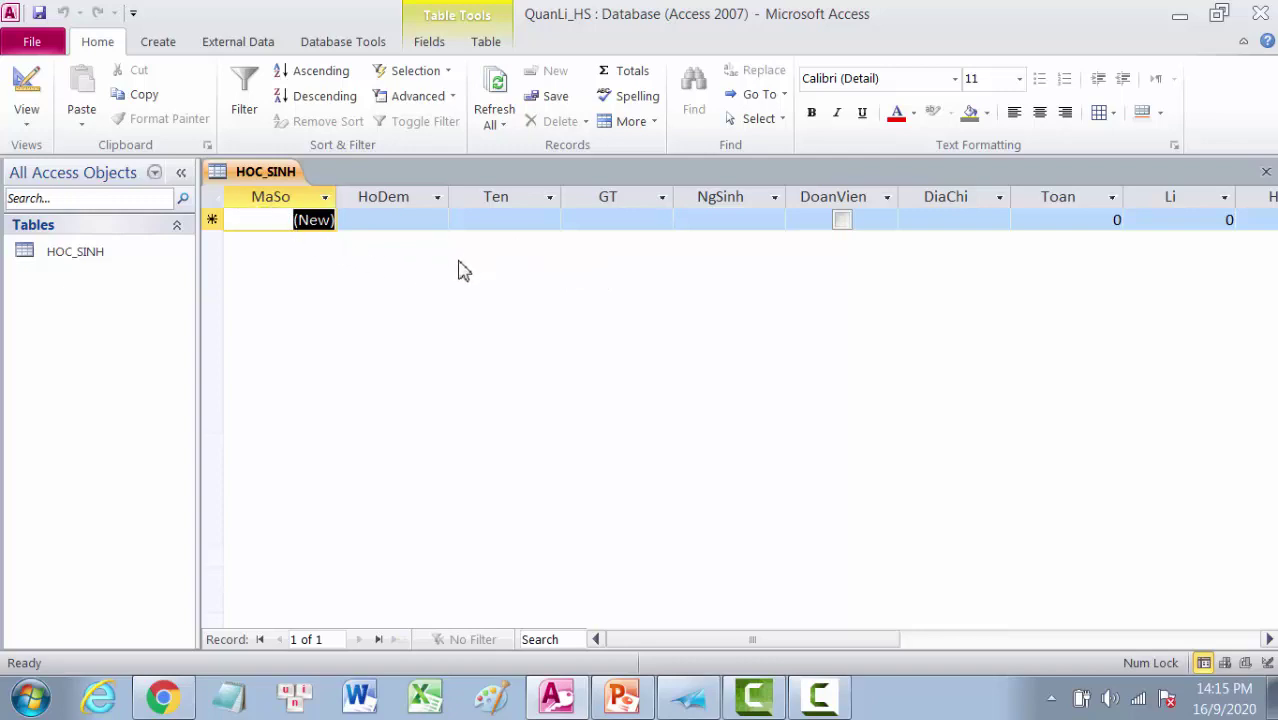
left_click(388, 218)
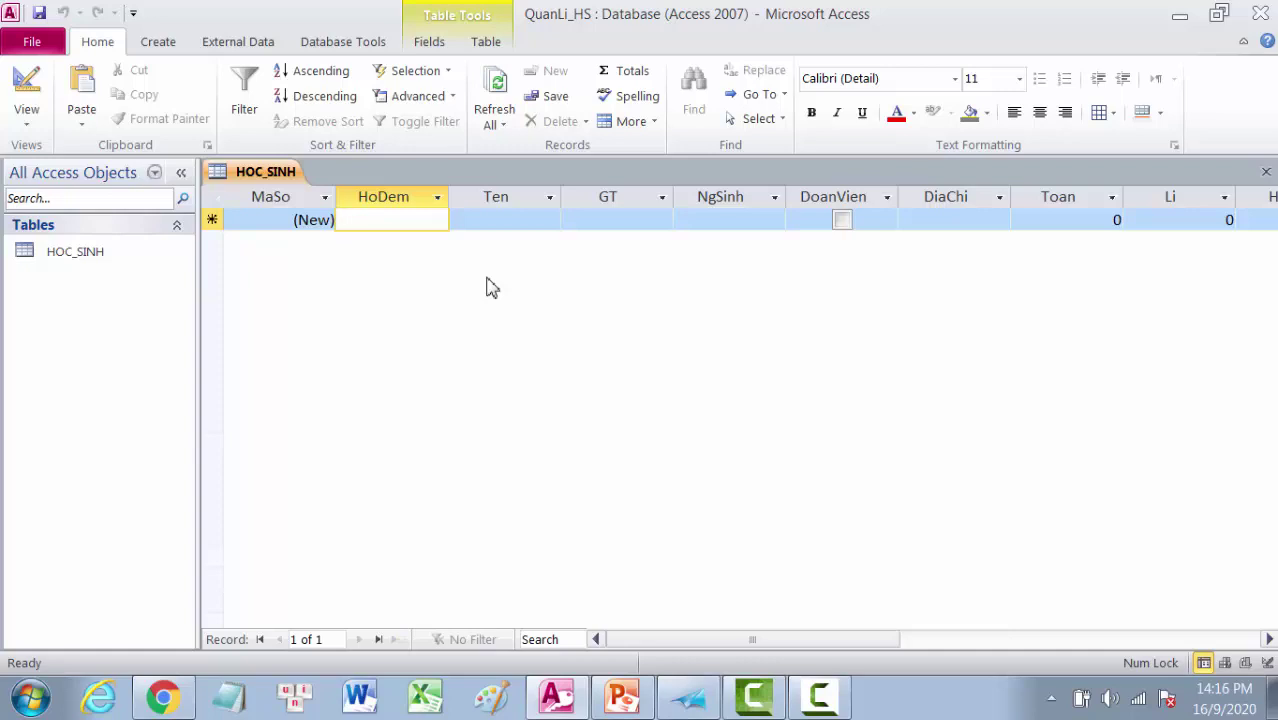
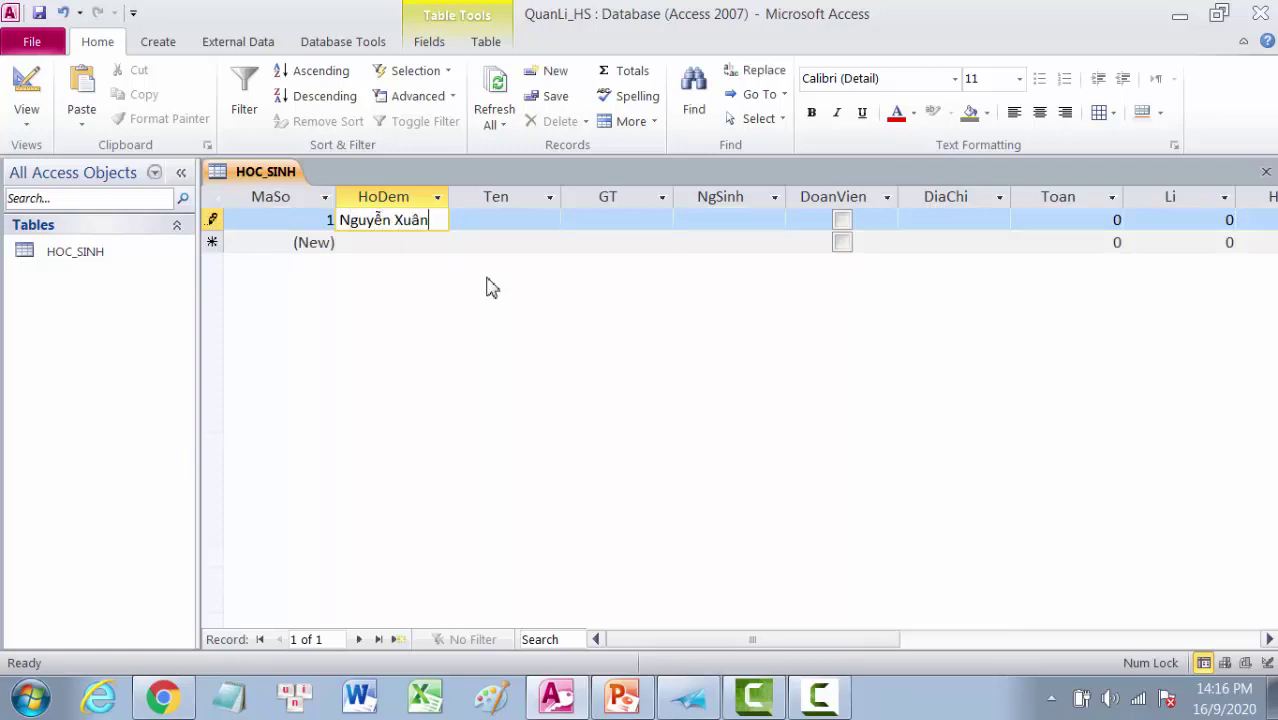
left_click(511, 222)
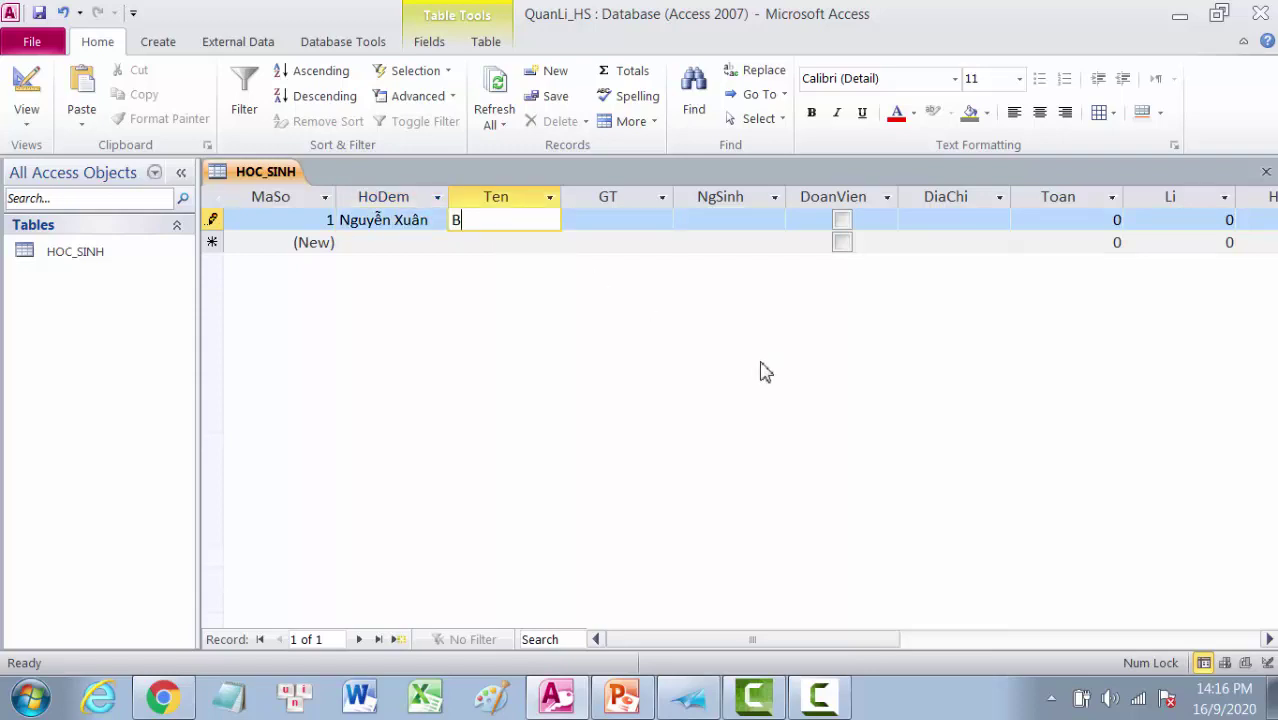
left_click(639, 221)
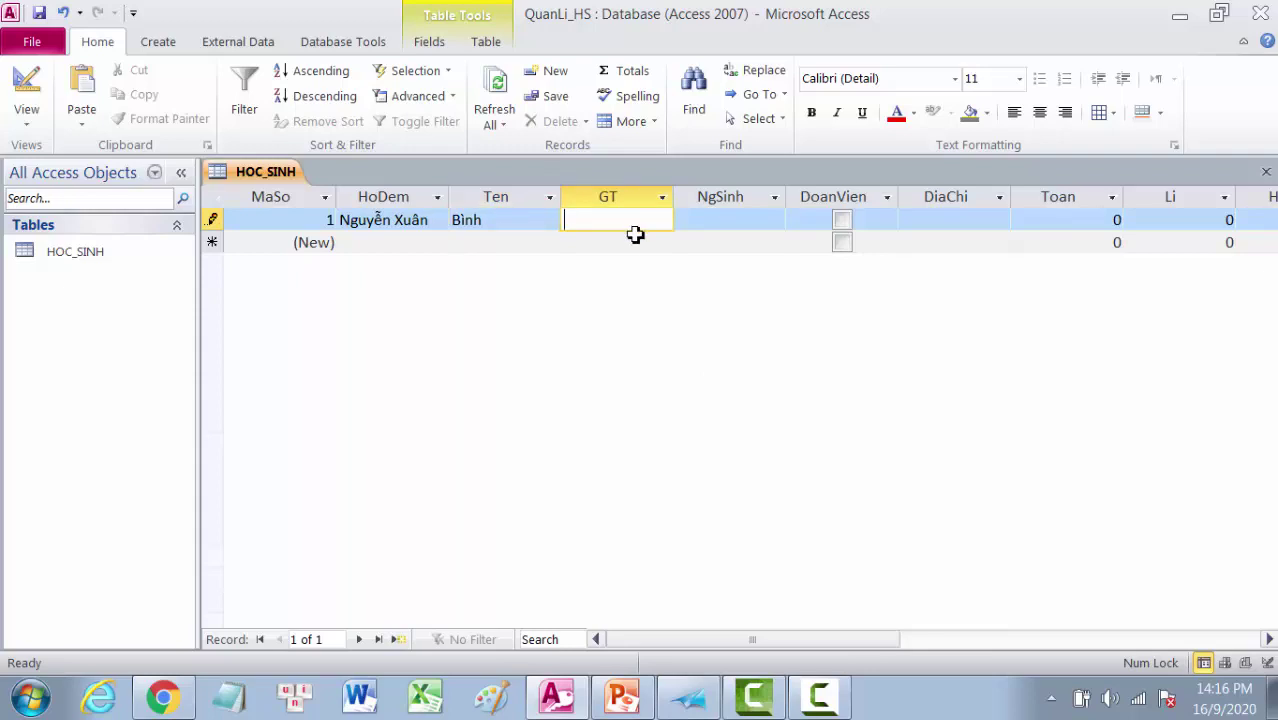
type("Nam")
Step: Enter birth date 5/12/2003, tick DoanVien and type the student's address
left_click(705, 220)
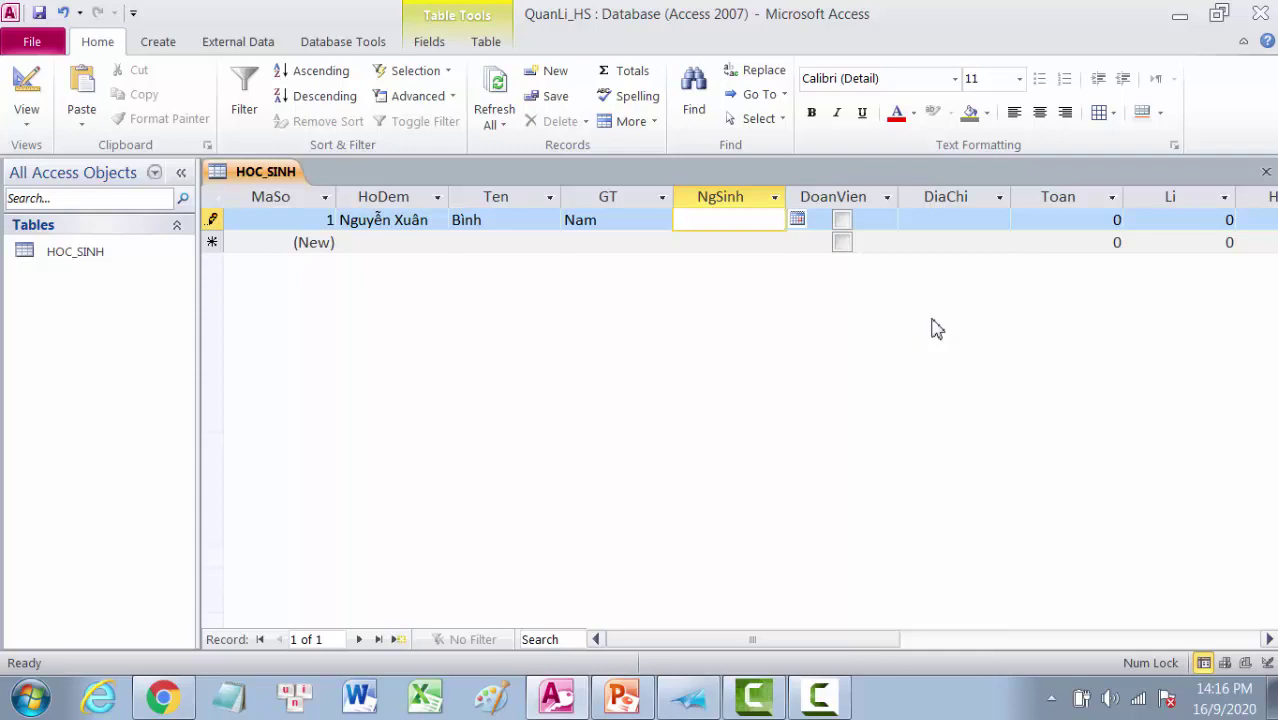
type("/12/2003")
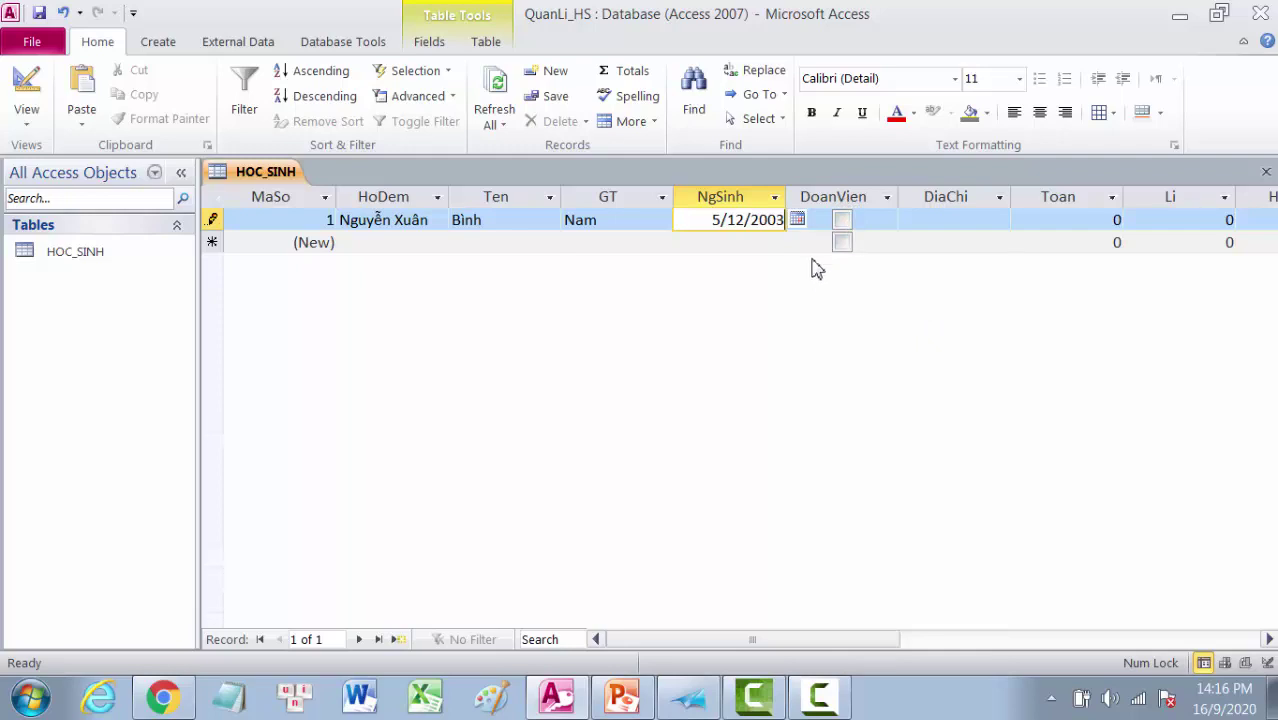
left_click(841, 221)
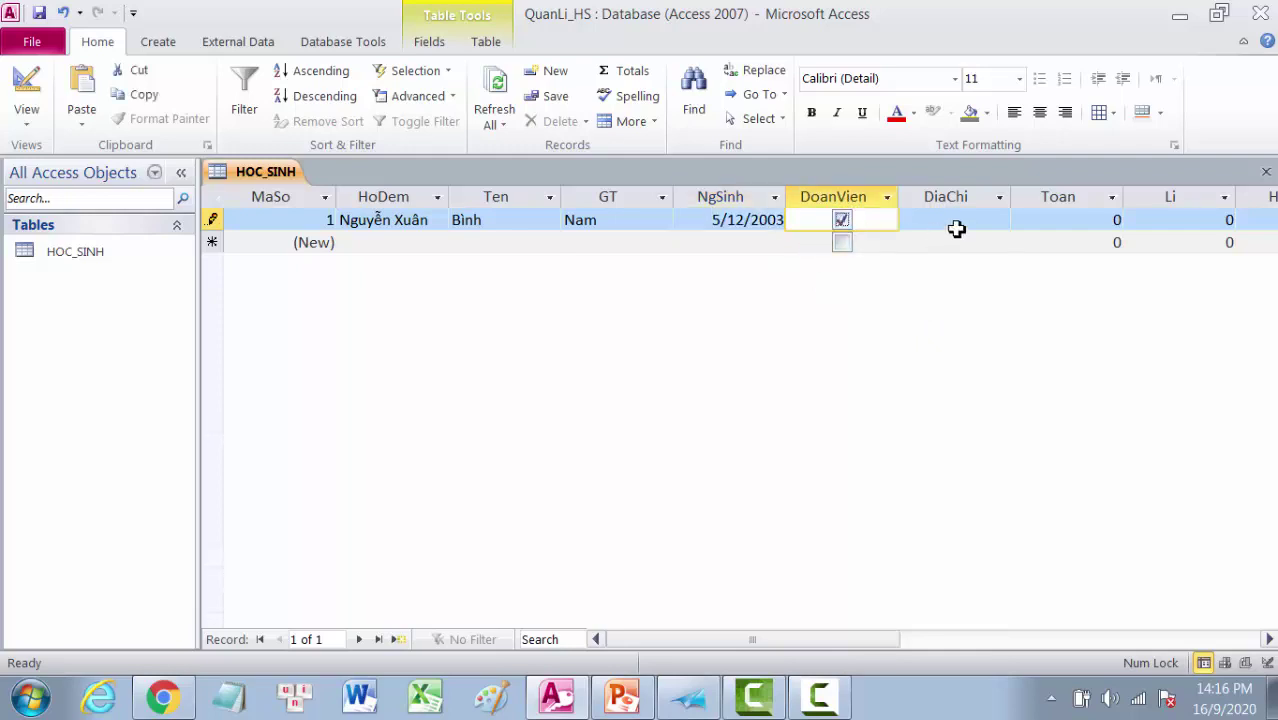
left_click(929, 218)
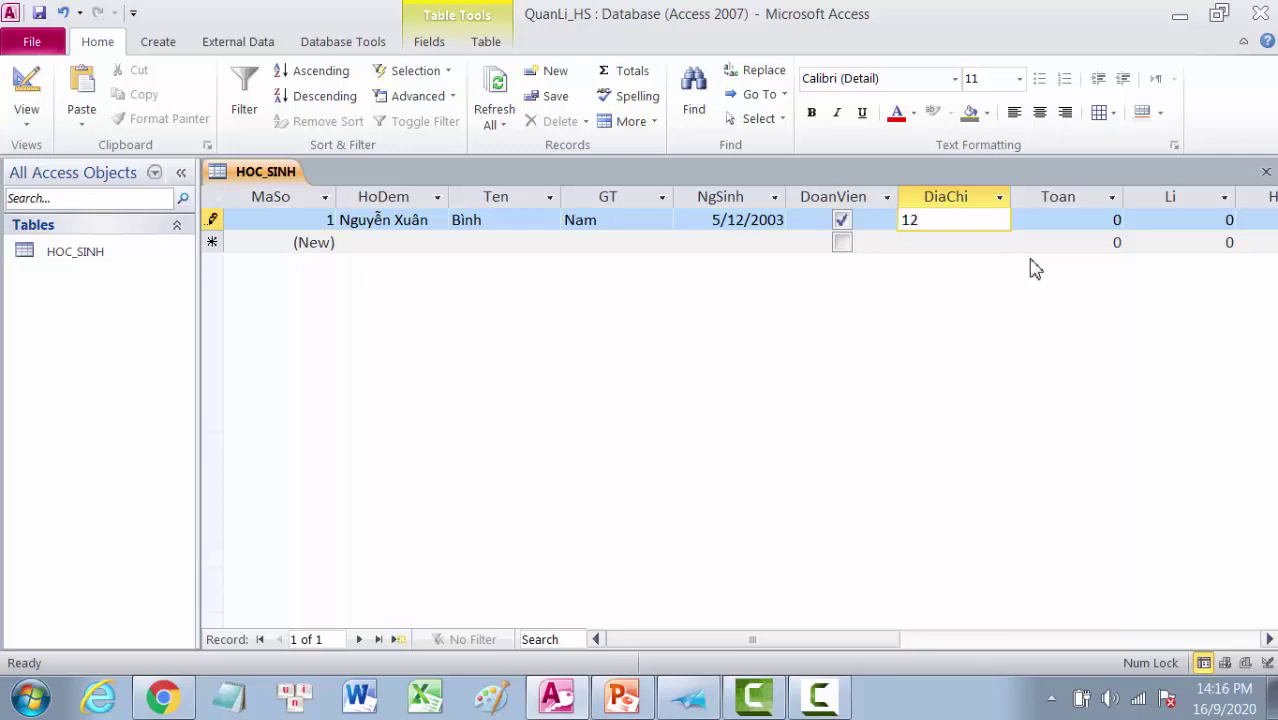
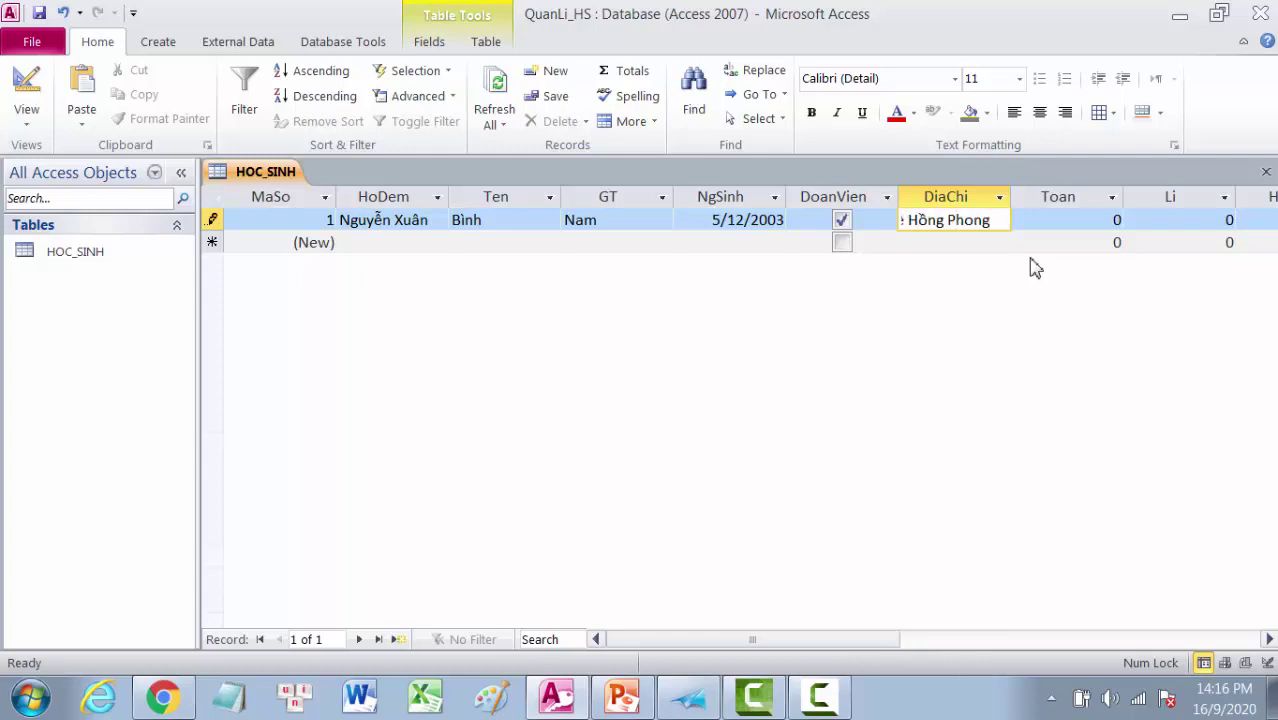
left_click(1116, 224)
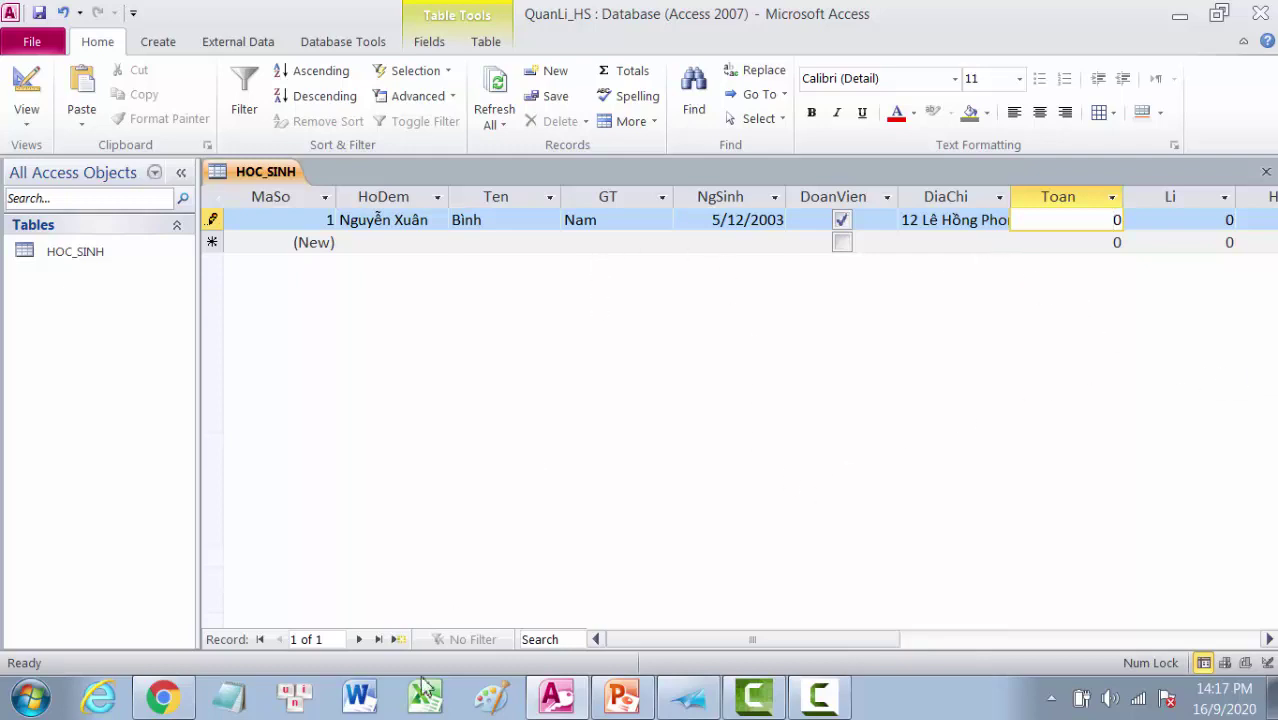
left_click(688, 697)
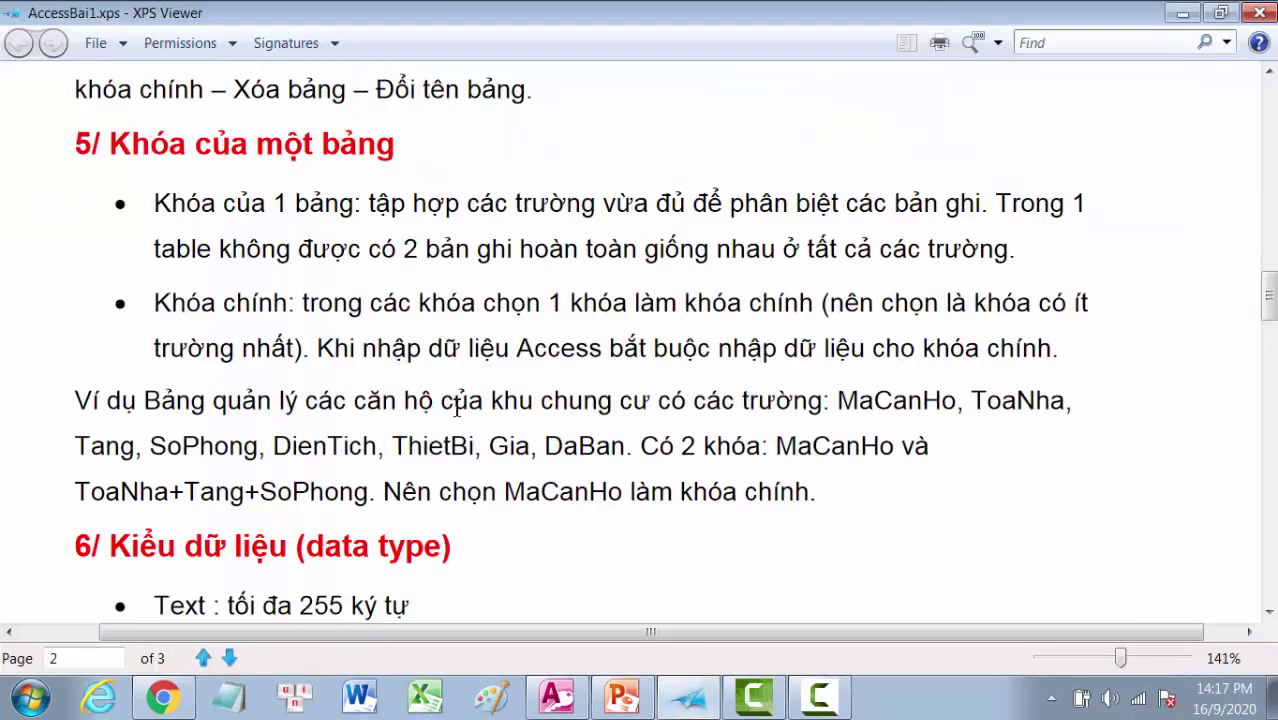
scroll(470, 415, "up", 10)
scroll(473, 417, "up", 1)
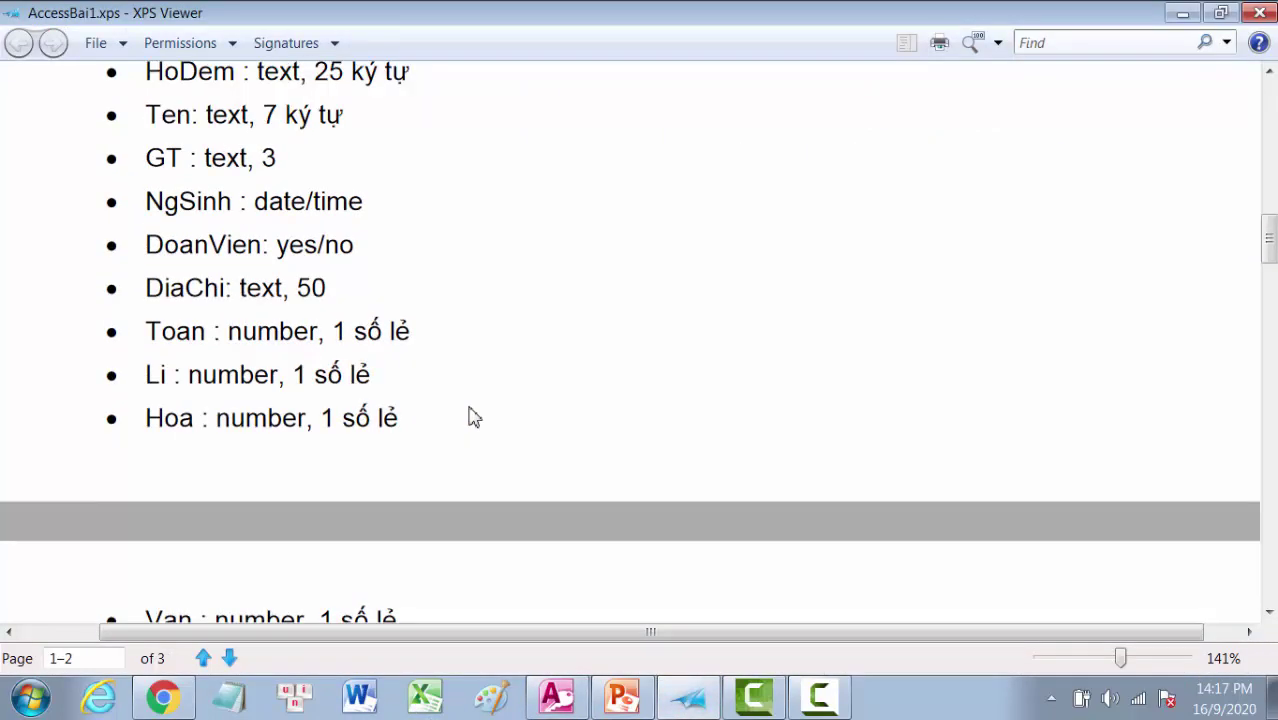
scroll(473, 417, "up", 1)
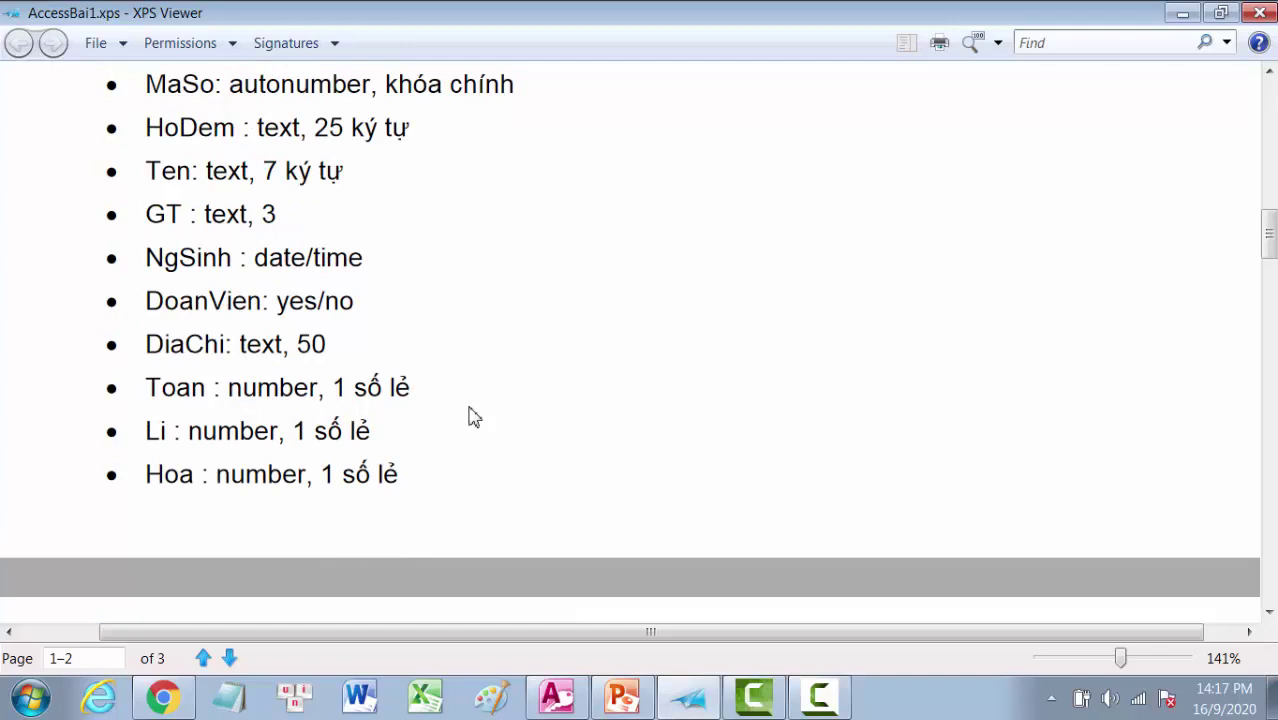
scroll(473, 417, "down", 1)
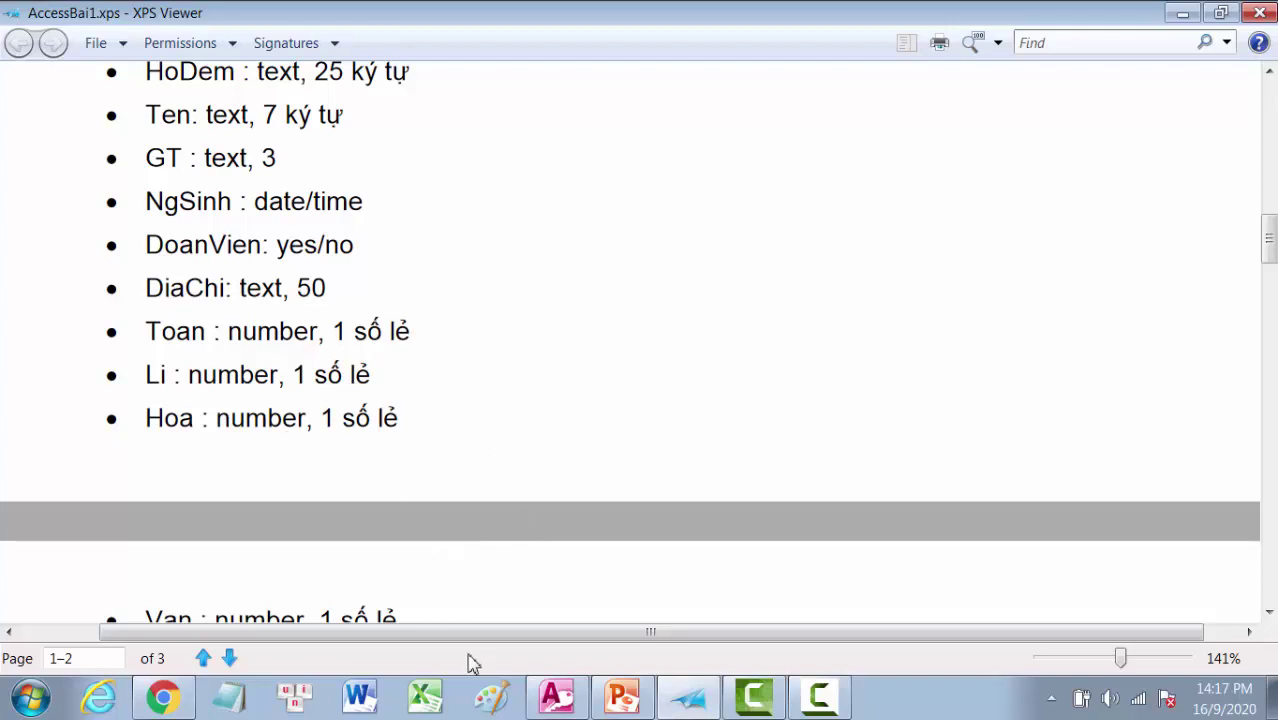
left_click(556, 700)
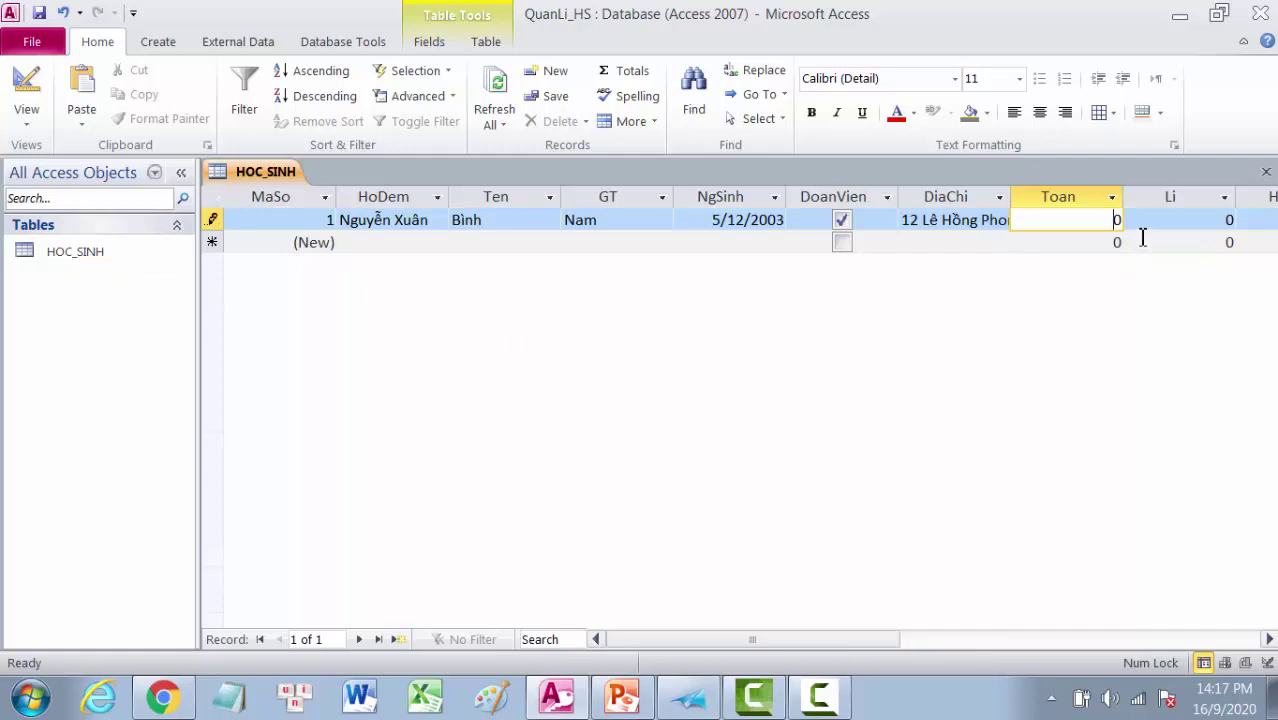
Step: Switch the HOC_SINH table back to Design view
left_click(26, 122)
left_click(24, 120)
left_click(24, 120)
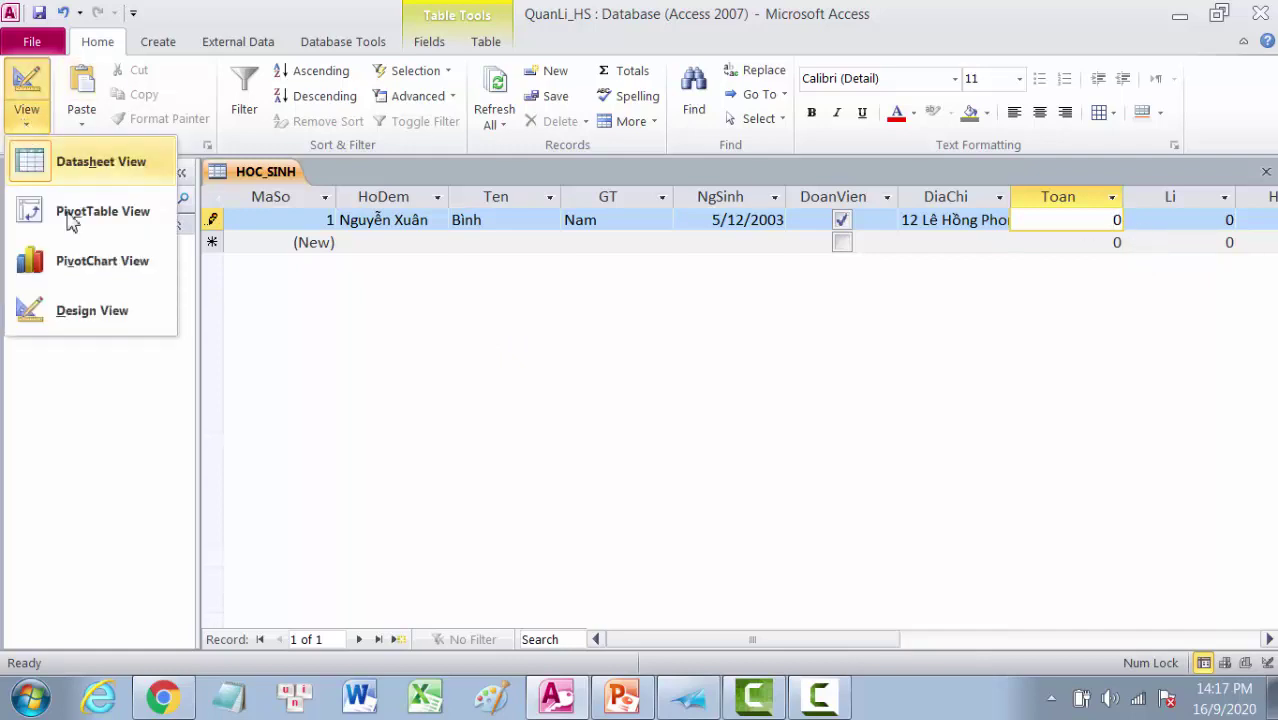
left_click(92, 312)
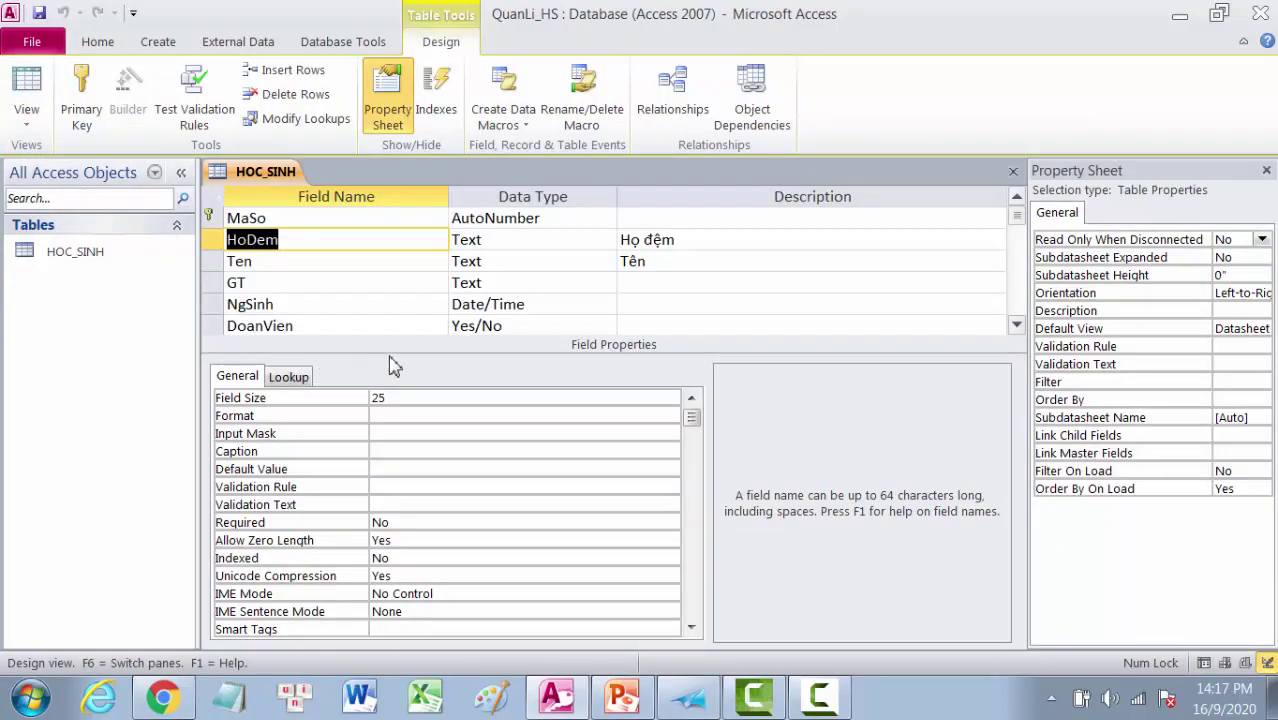
left_click(1016, 325)
left_click(1016, 325)
left_click(1016, 325)
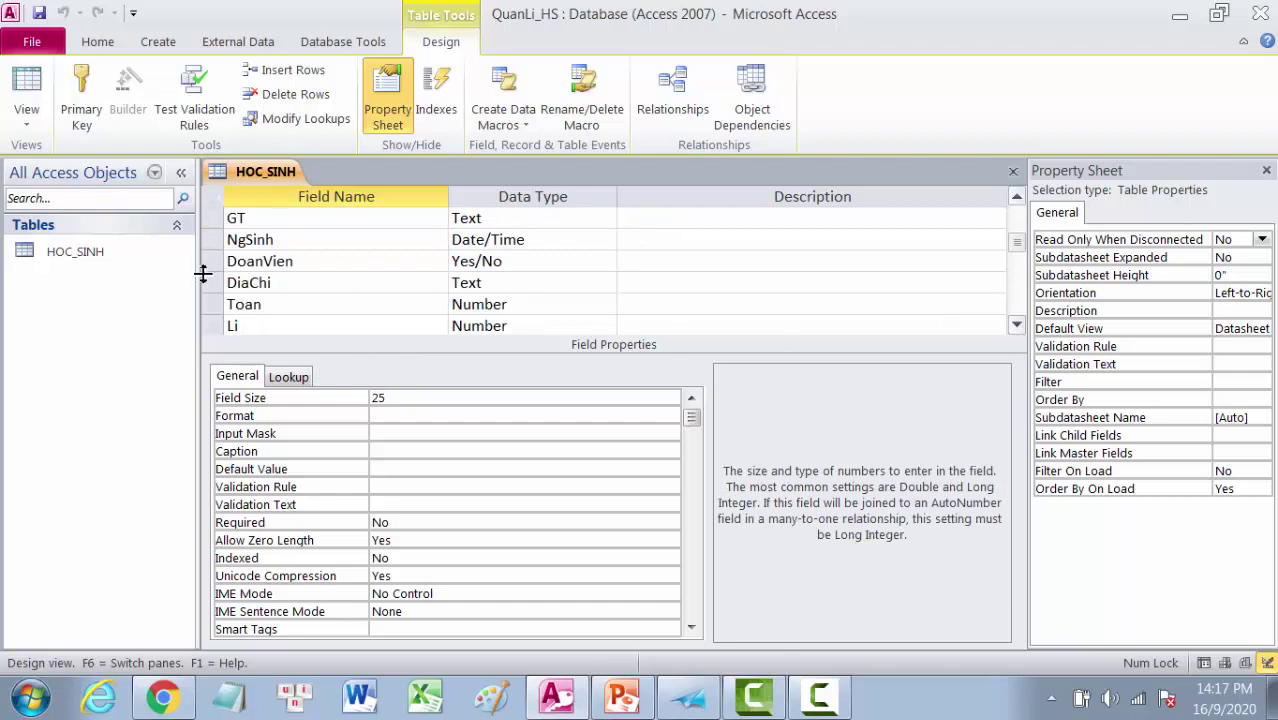
Step: Insert a new field named To above the Toan field
left_click(256, 311)
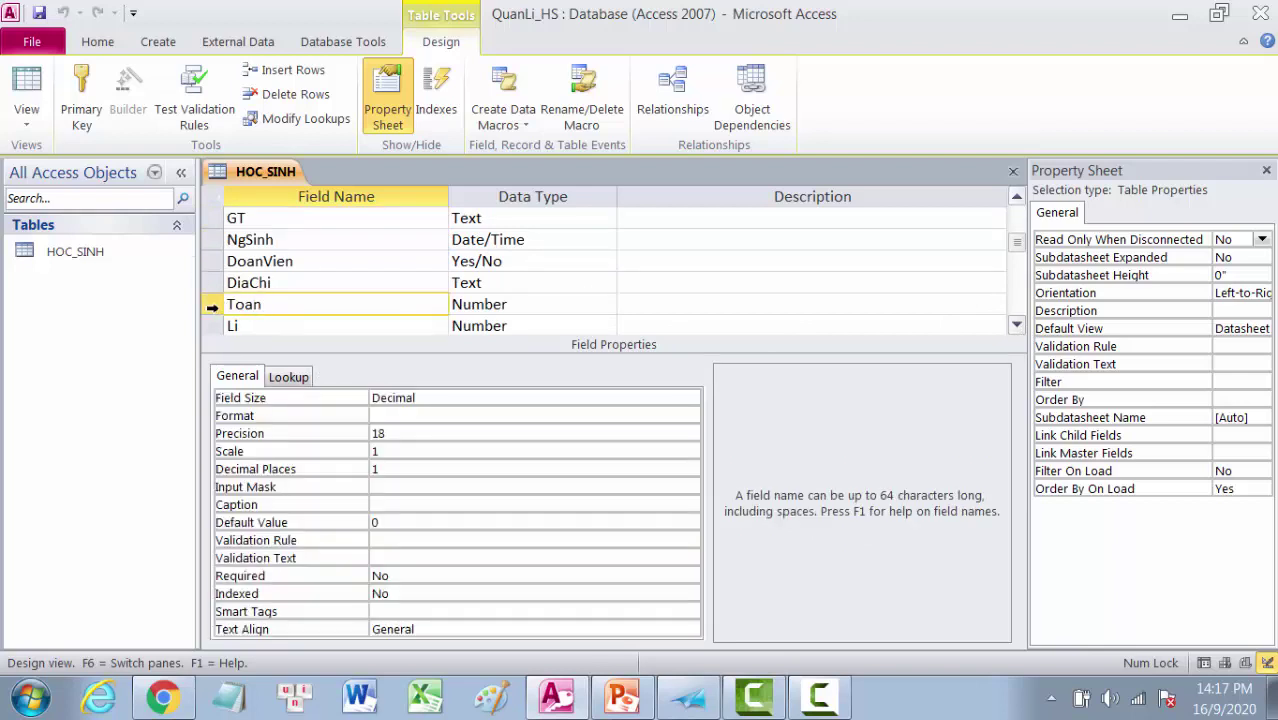
right_click(212, 305)
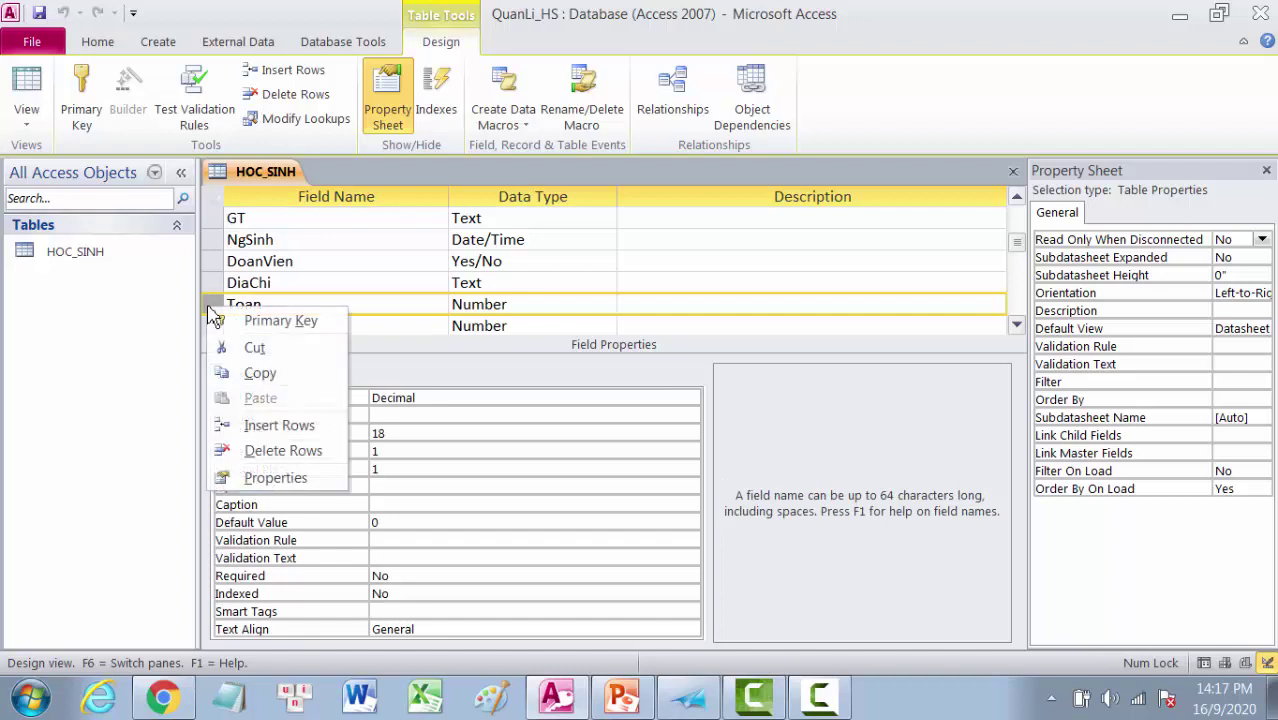
left_click(266, 426)
left_click(244, 305)
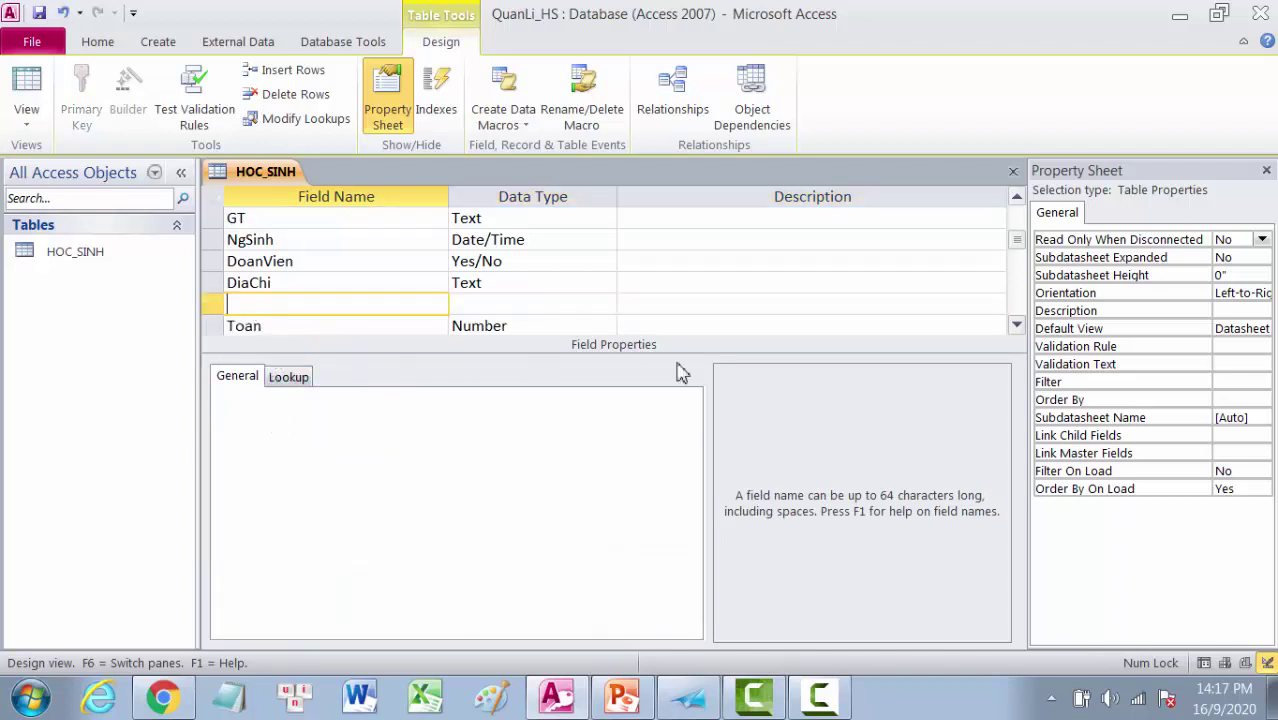
type("To")
Step: Make To a Number field with Field Size Byte and save the table design
left_click(467, 305)
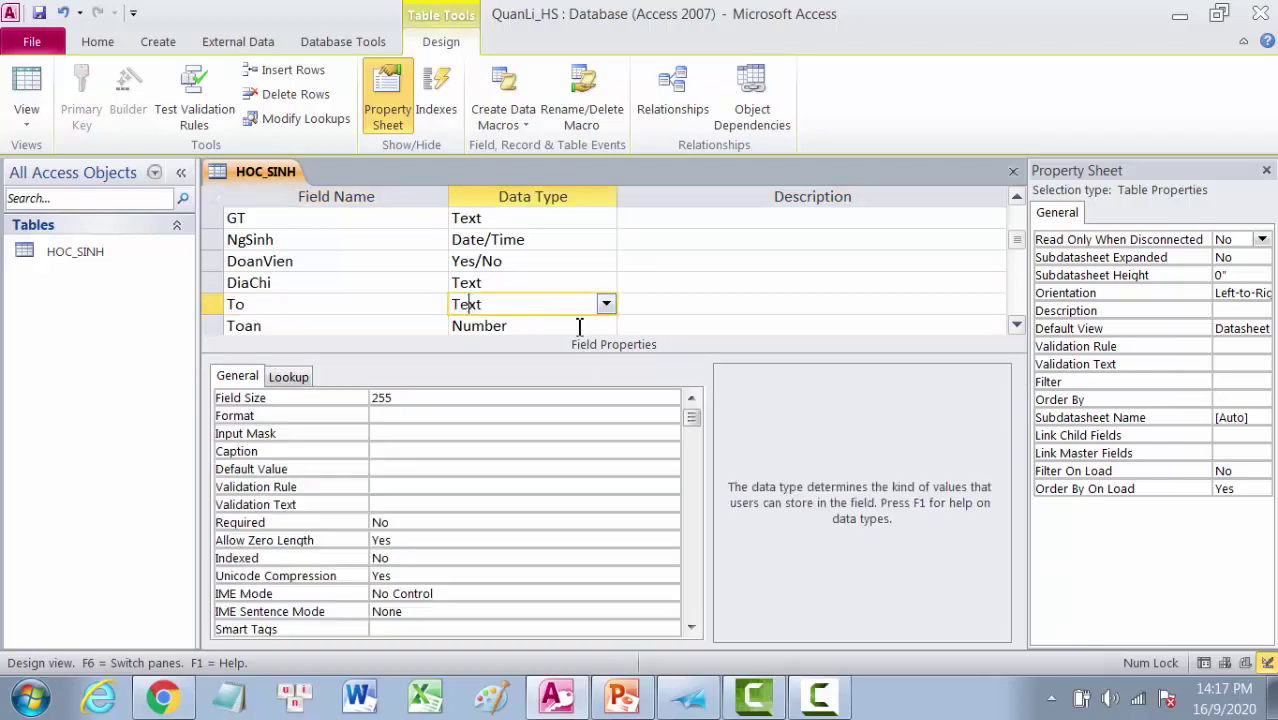
left_click(606, 305)
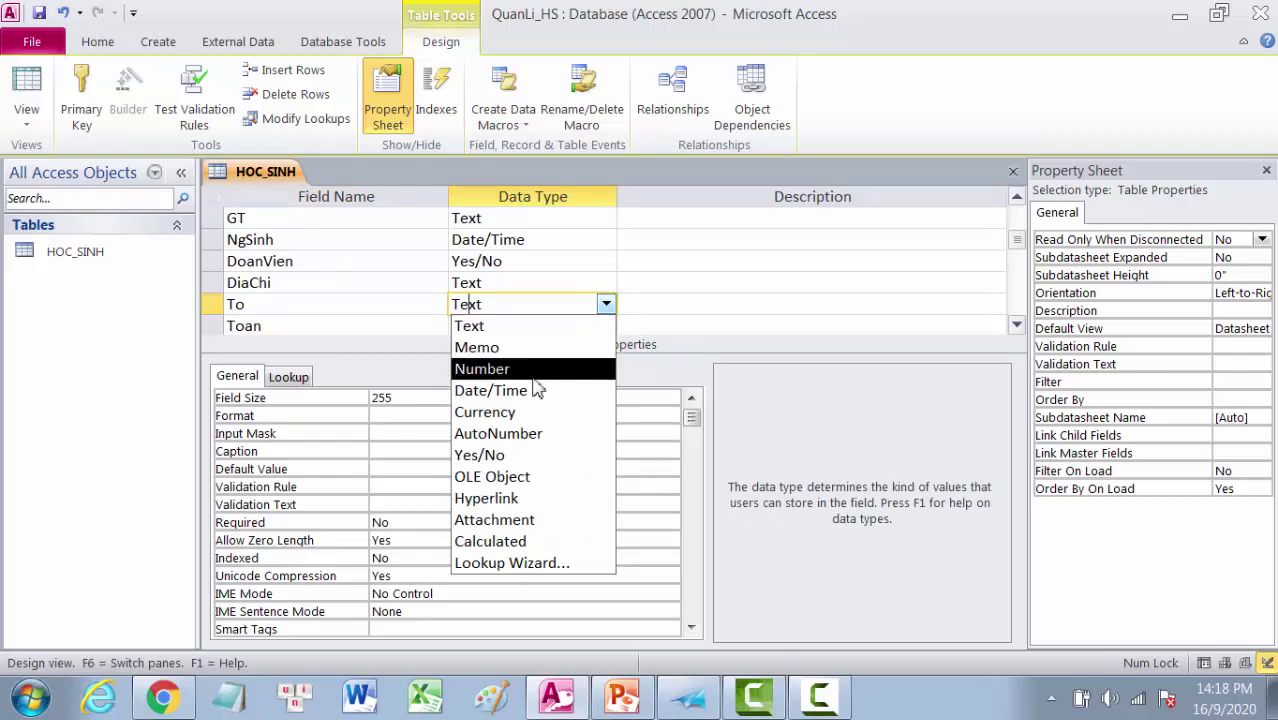
left_click(498, 370)
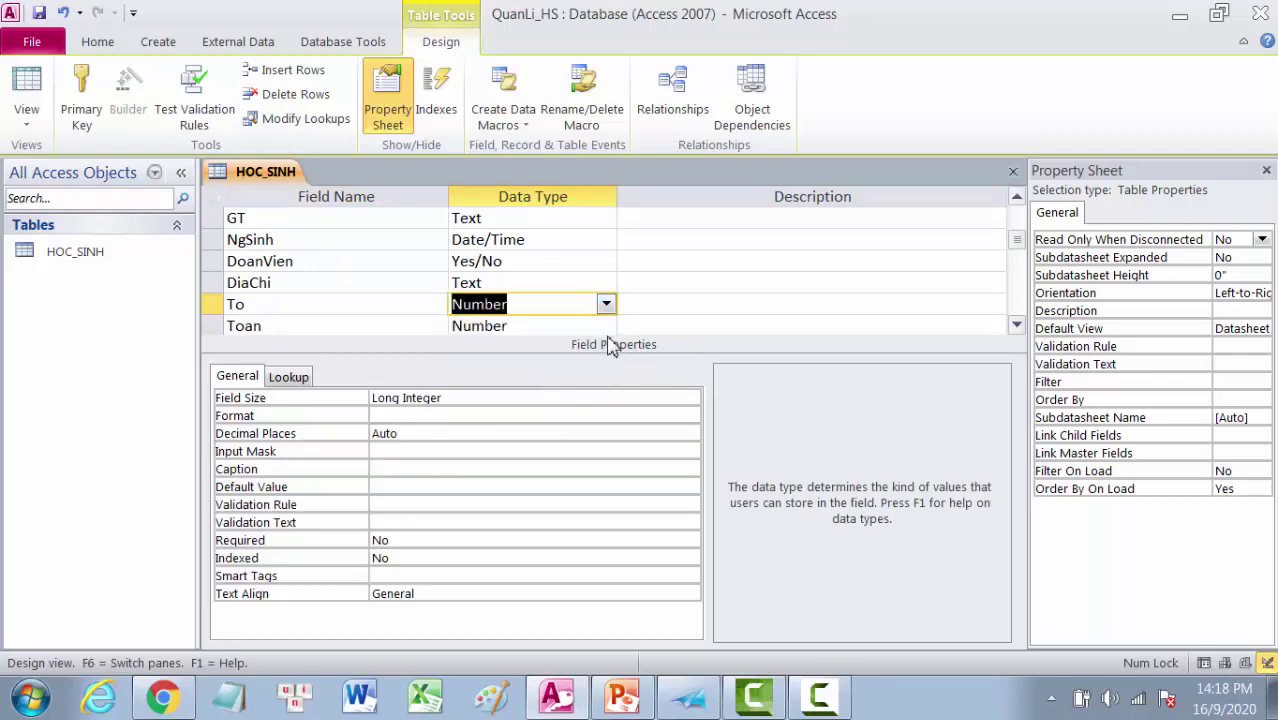
left_click(618, 398)
left_click(690, 398)
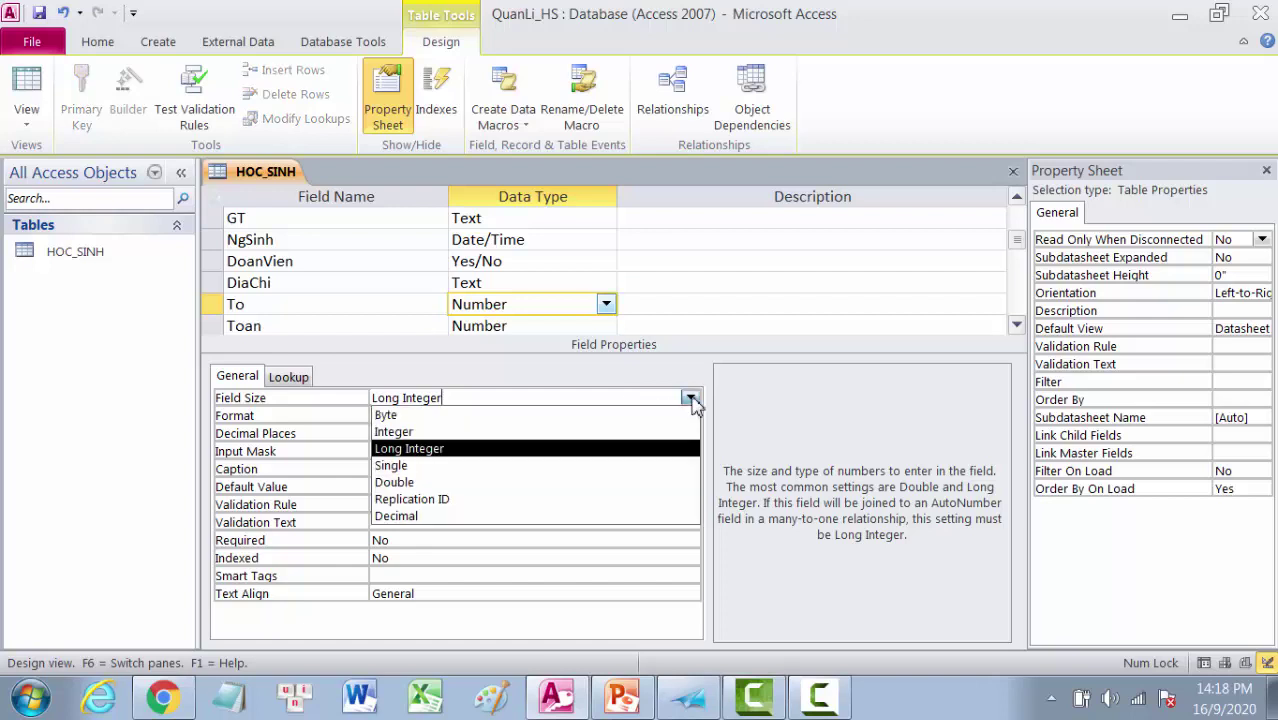
left_click(411, 415)
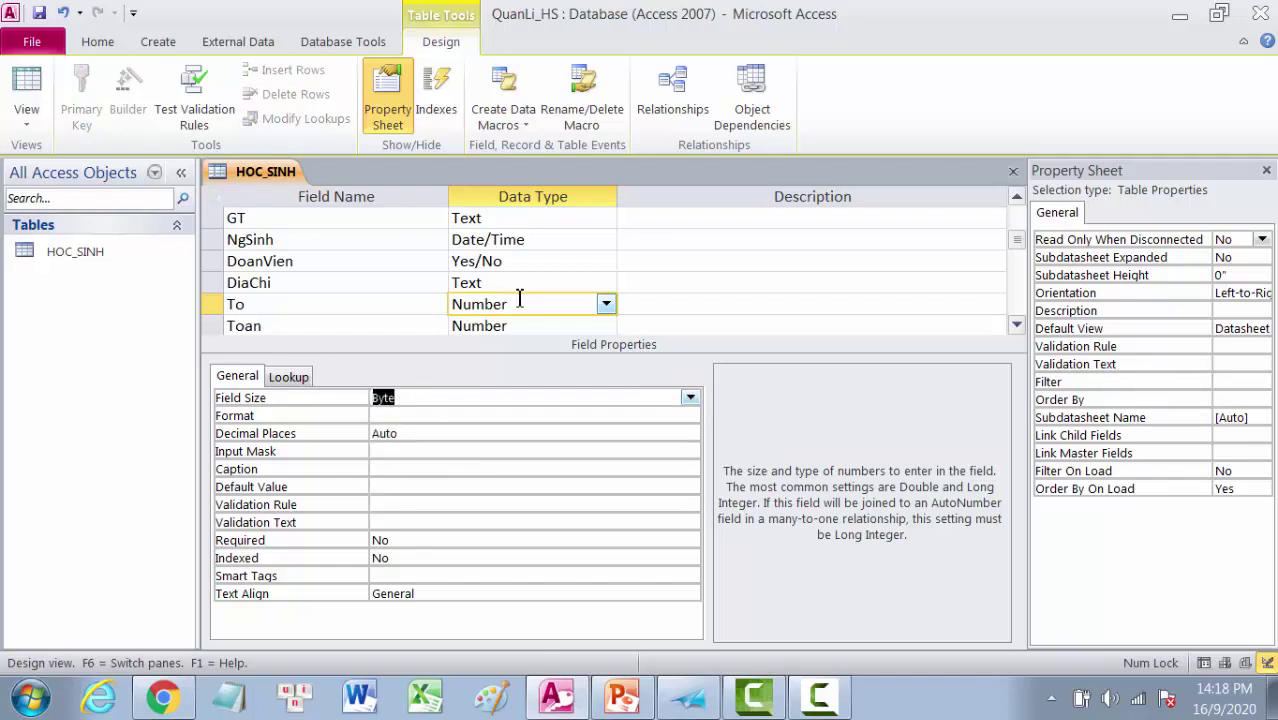
left_click(32, 46)
left_click(60, 82)
Step: In Datasheet view, enter To 1 and Toan 9.5 for the first student
left_click(34, 86)
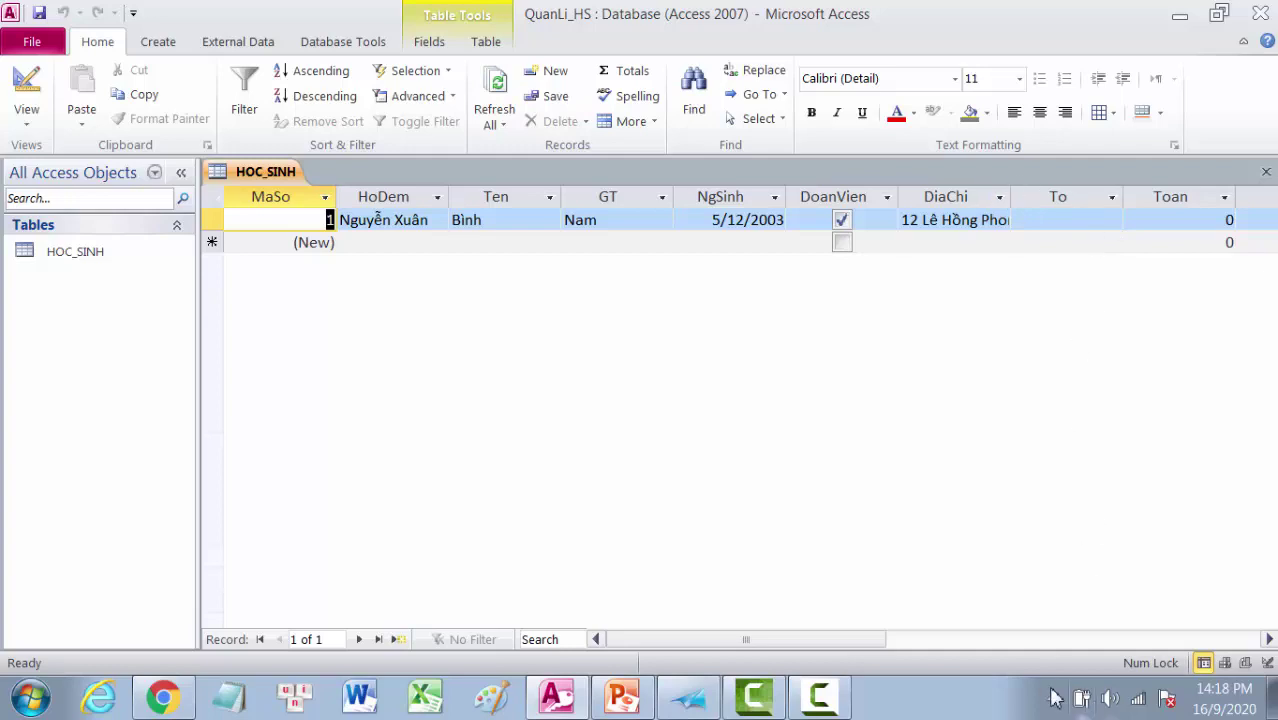
left_click_drag(813, 640, 880, 654)
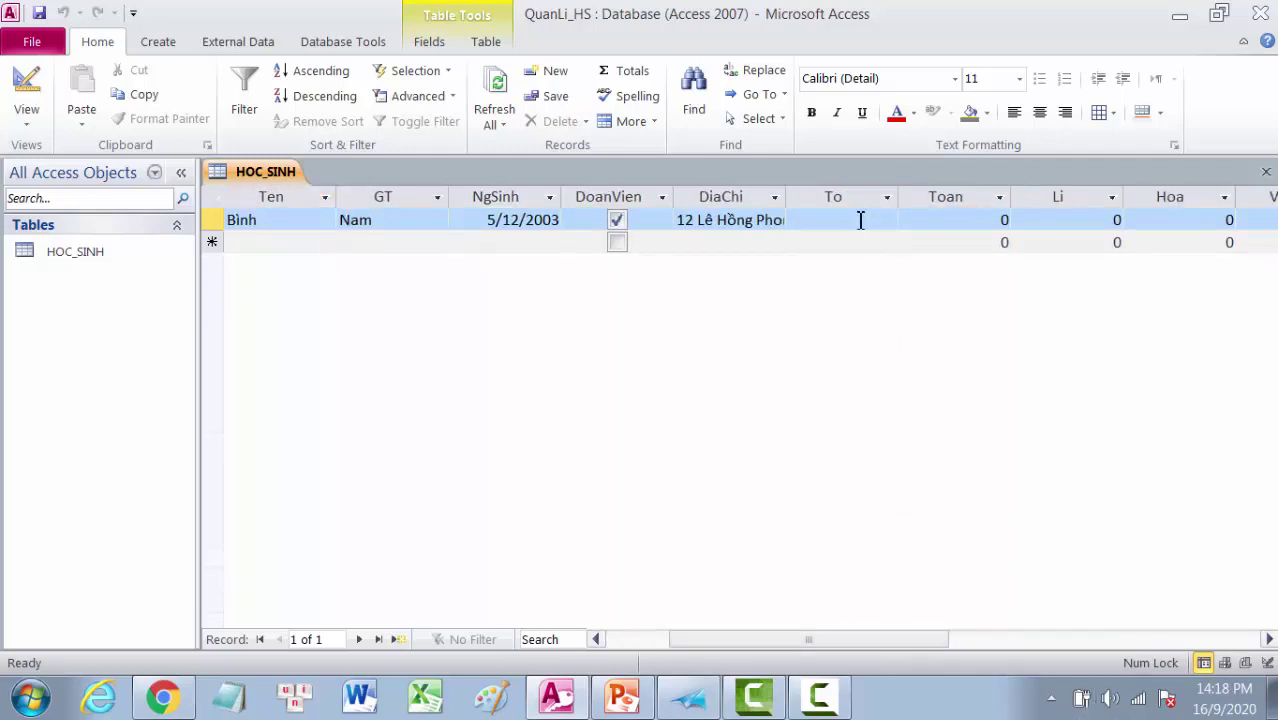
left_click(860, 220)
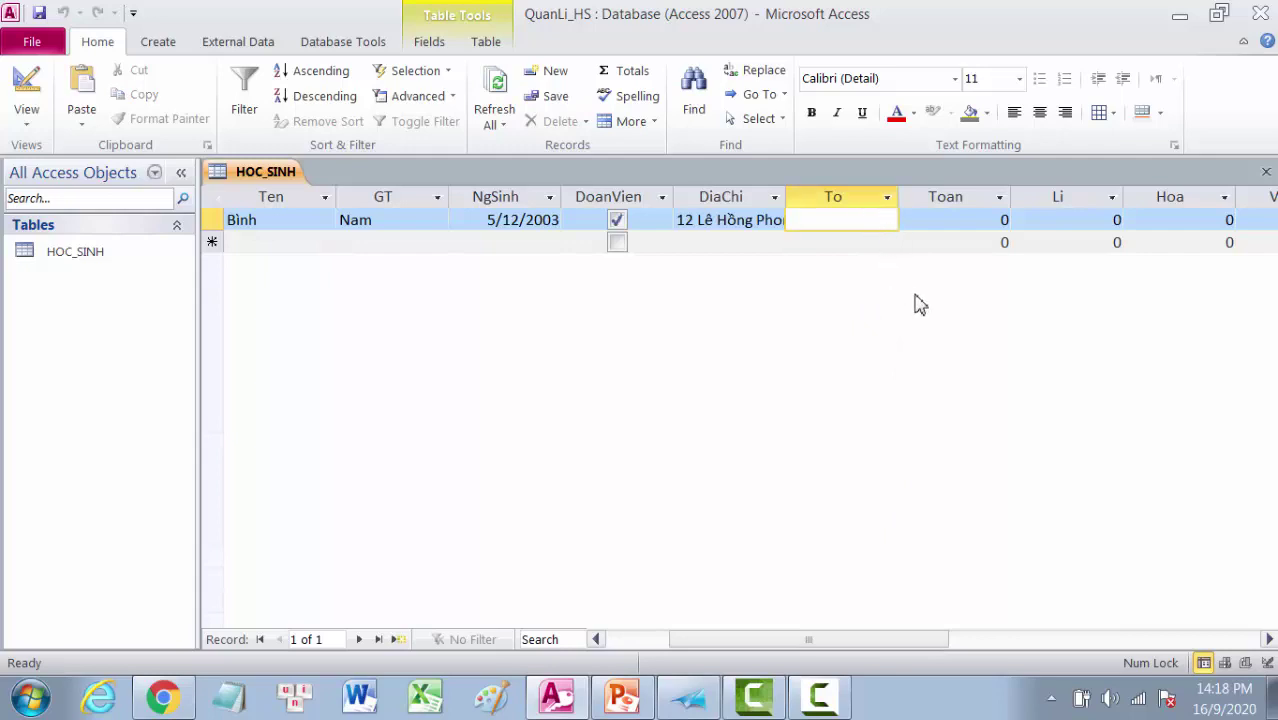
type("1")
left_click(987, 221)
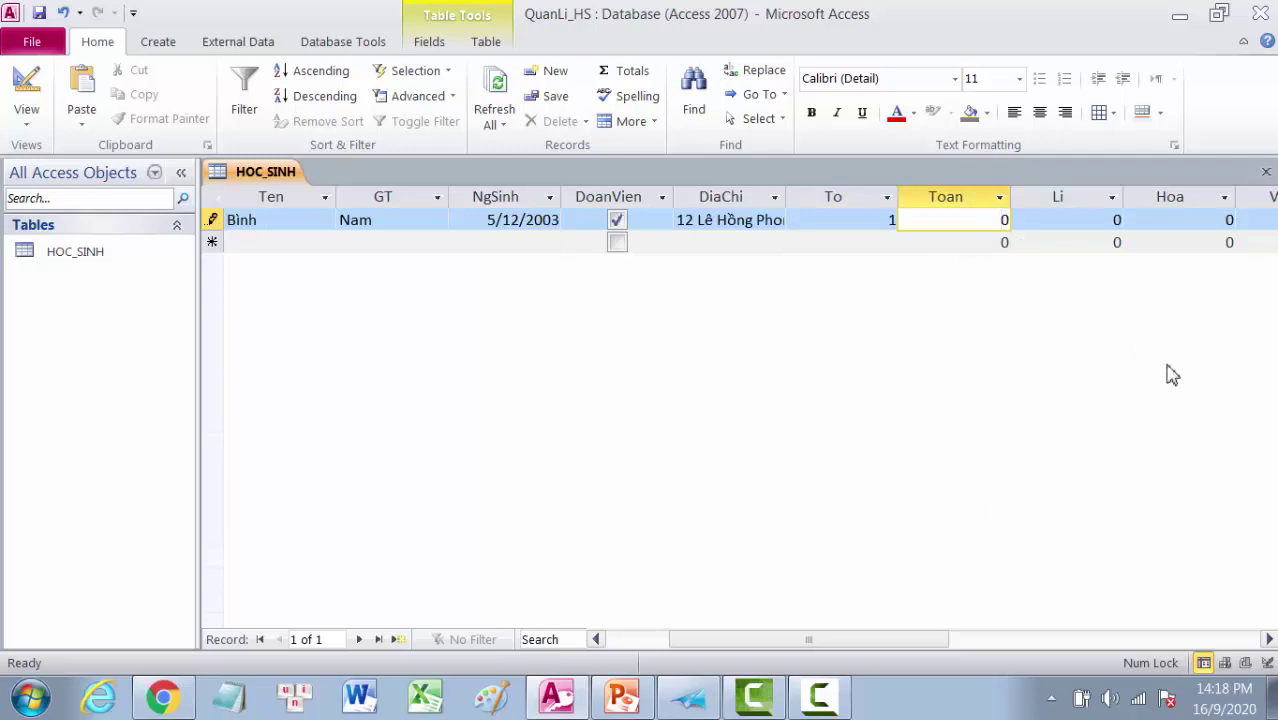
type("9.5")
key("Delete")
Step: Enter Li 8.5, Hoa 10 and Van 9 for the first student
left_click(1096, 221)
left_click_drag(1097, 221, 1238, 317)
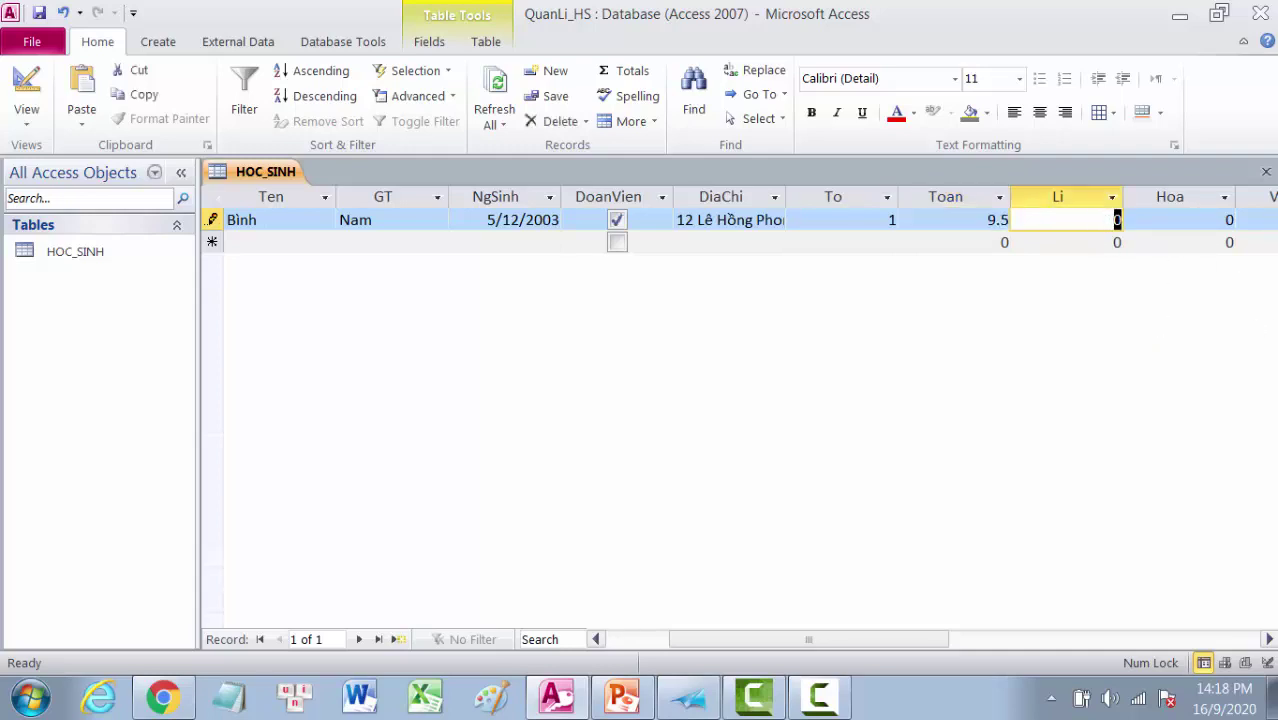
type("8")
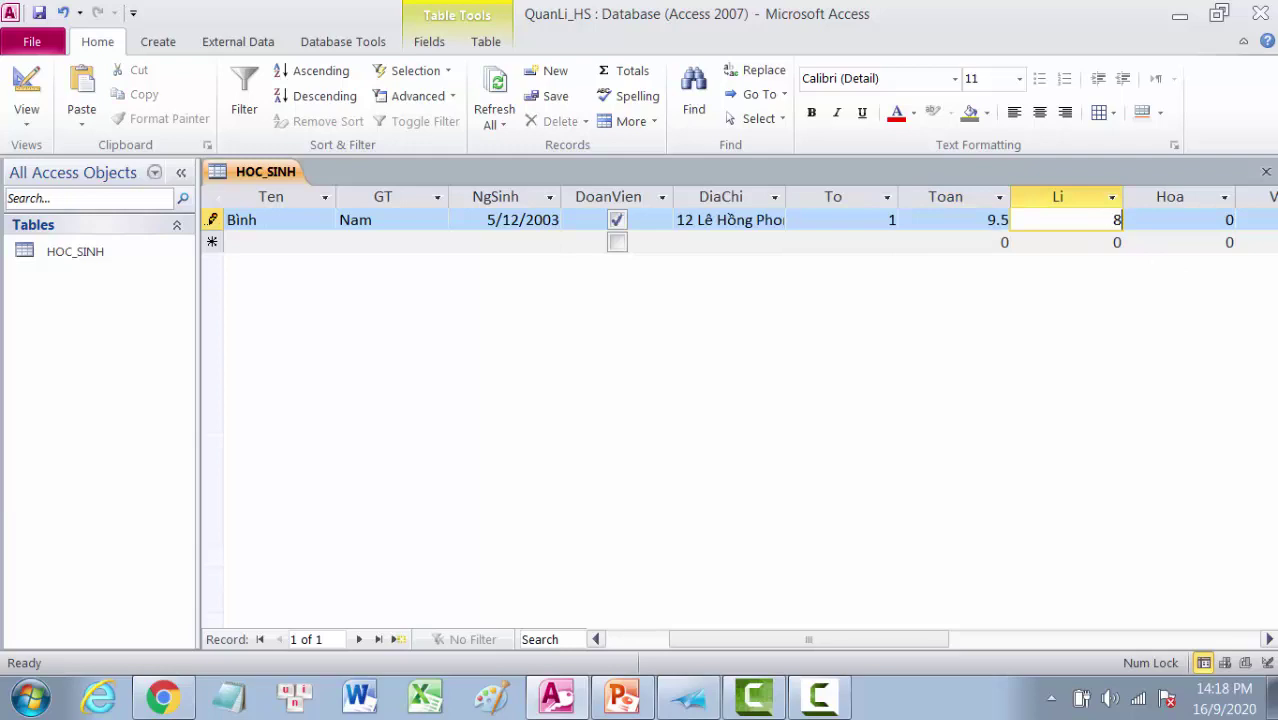
type(".5")
left_click(1192, 224)
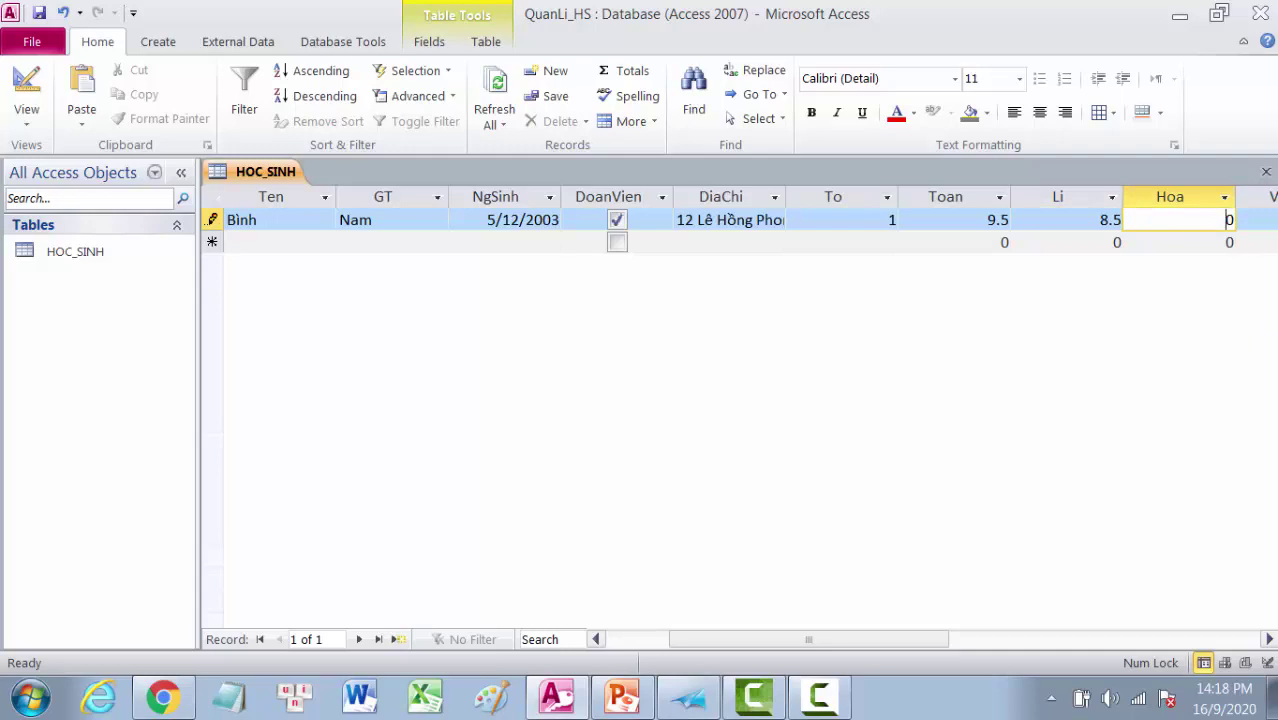
type("0")
key("BackSpace")
key("Tab")
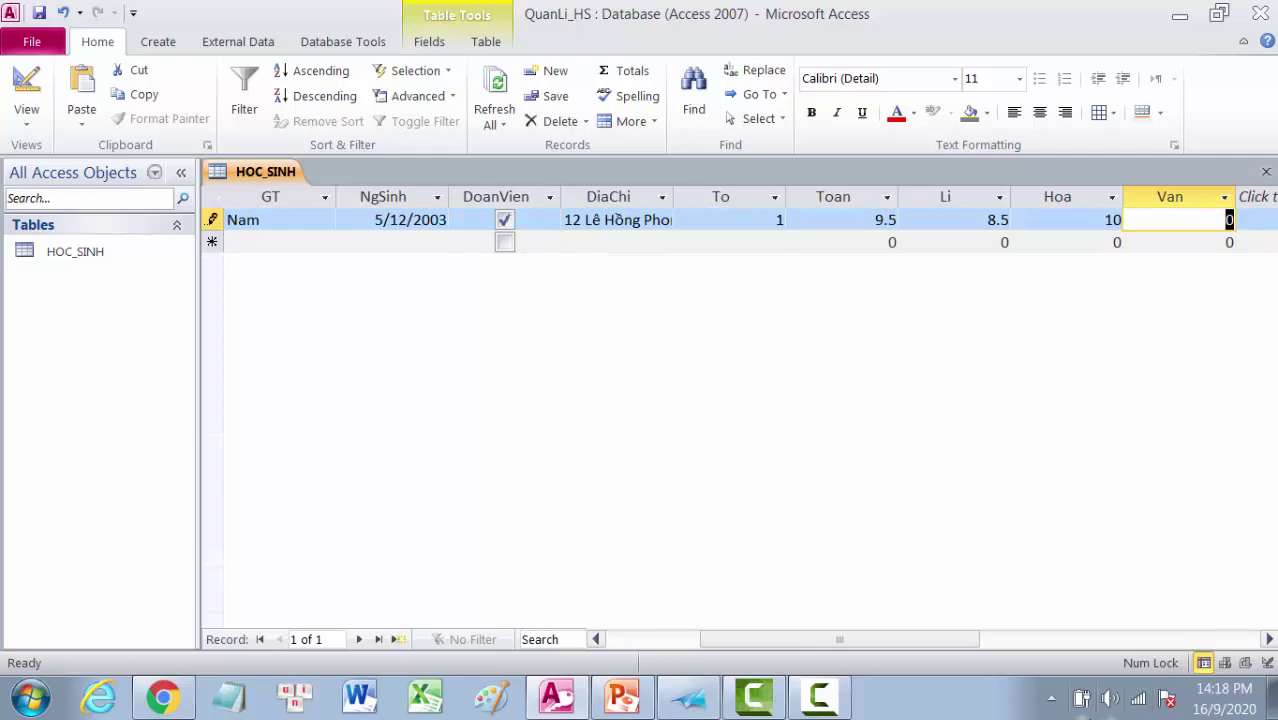
type("9.")
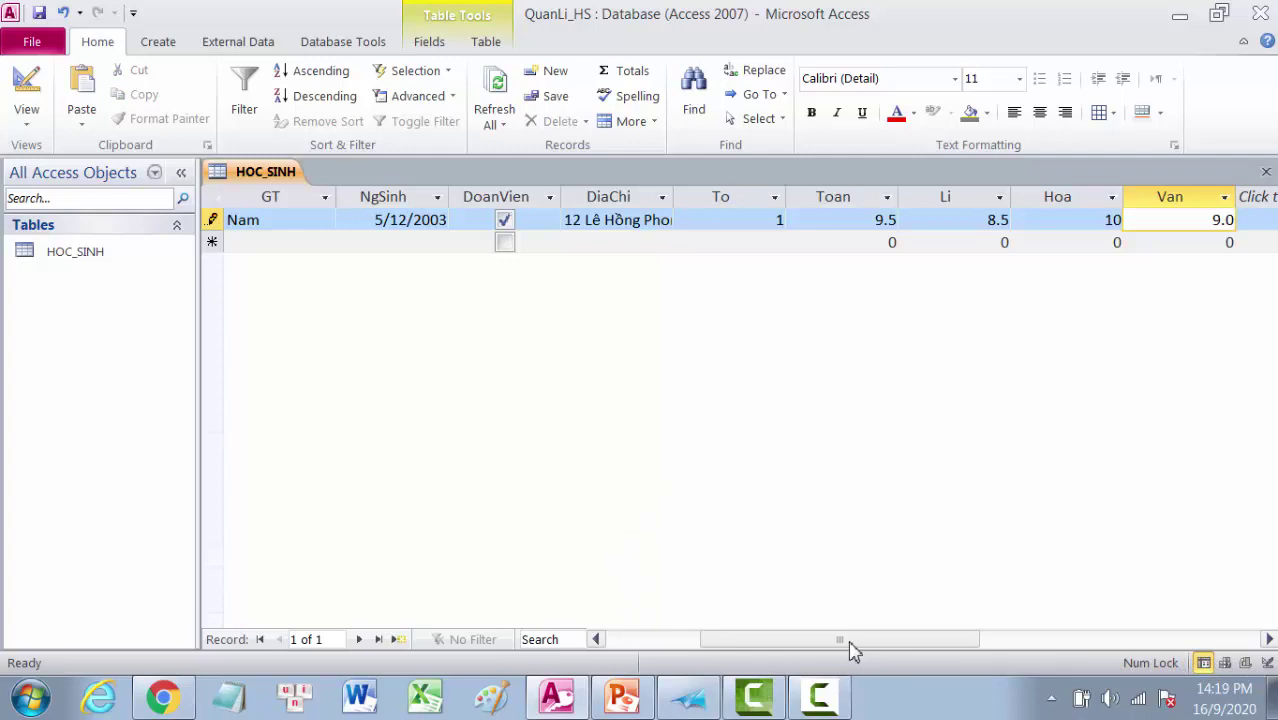
Step: Start a second student record by typing its HoDem value
left_click_drag(850, 641, 742, 665)
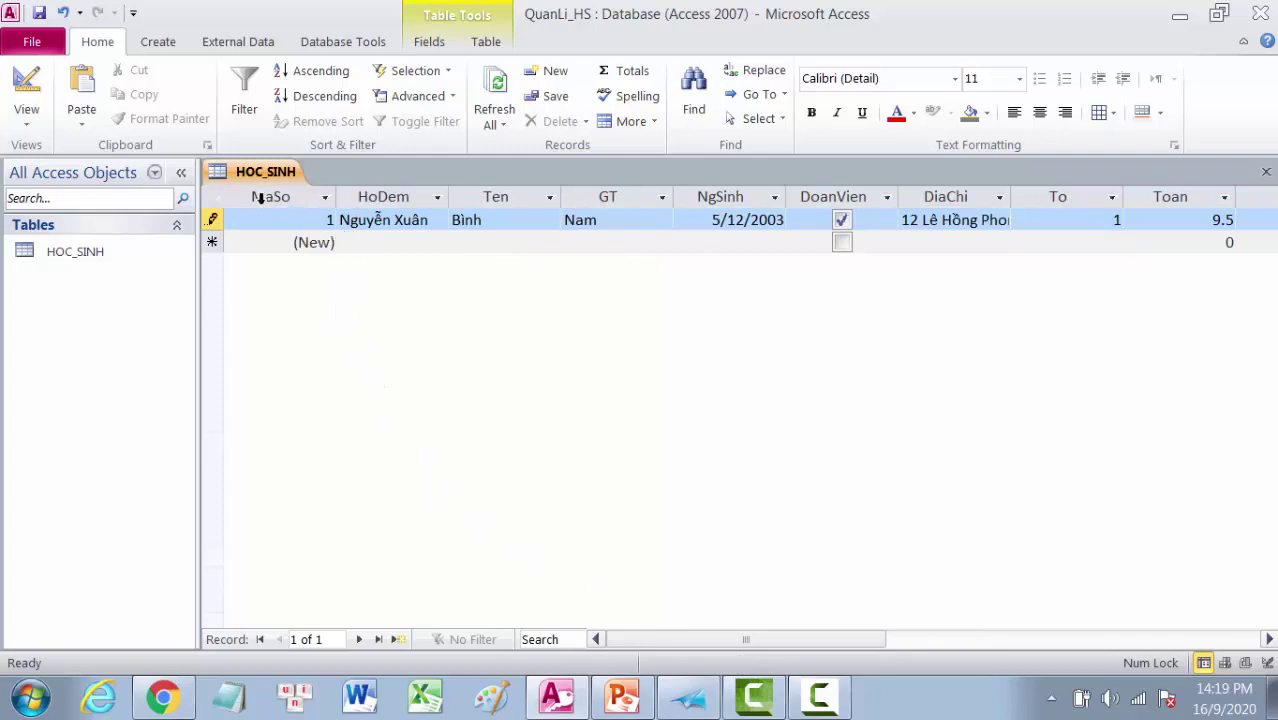
left_click(363, 245)
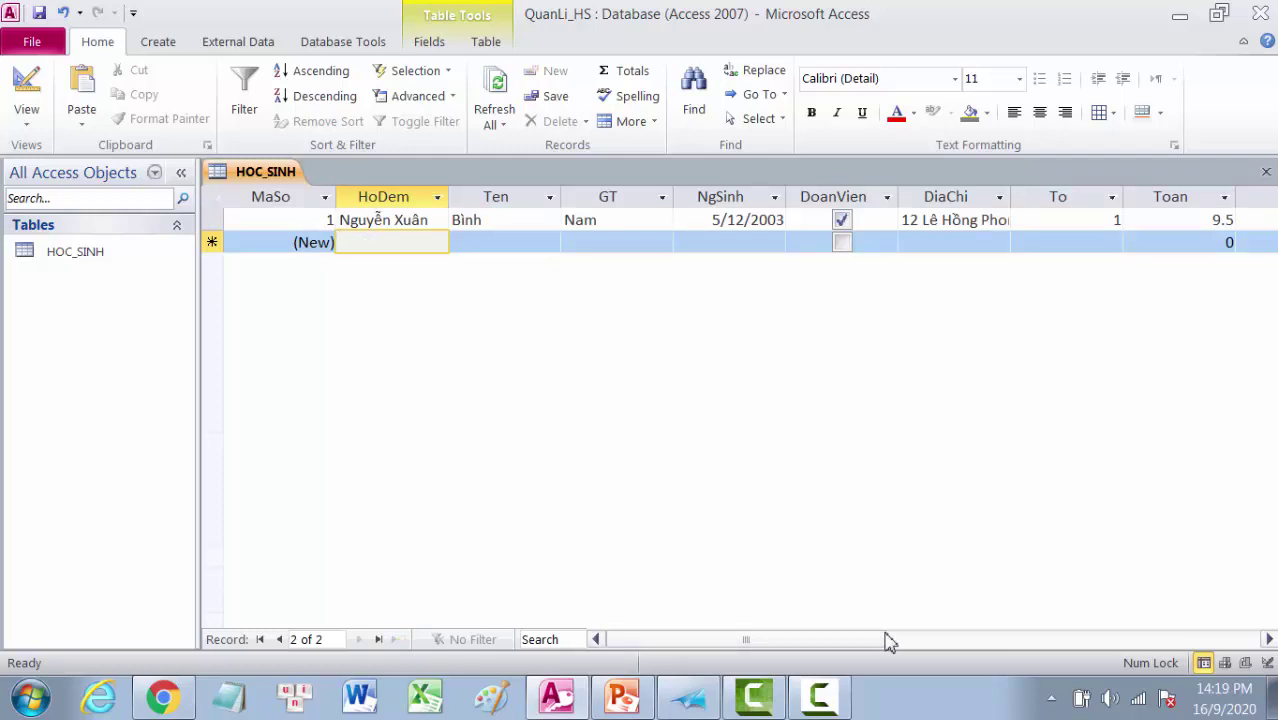
type("Lê Văn")
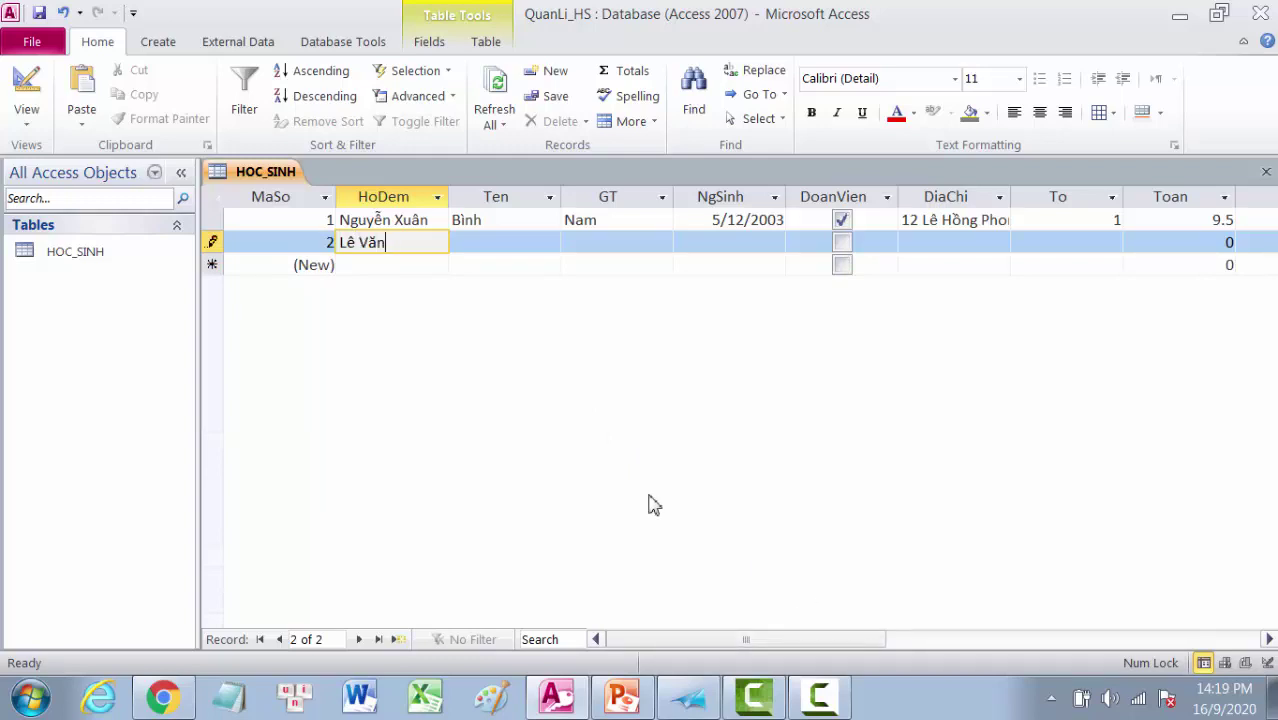
Step: Correct the second word of record 2's middle name, then fill its given name and gender Nữ
double_click(370, 243)
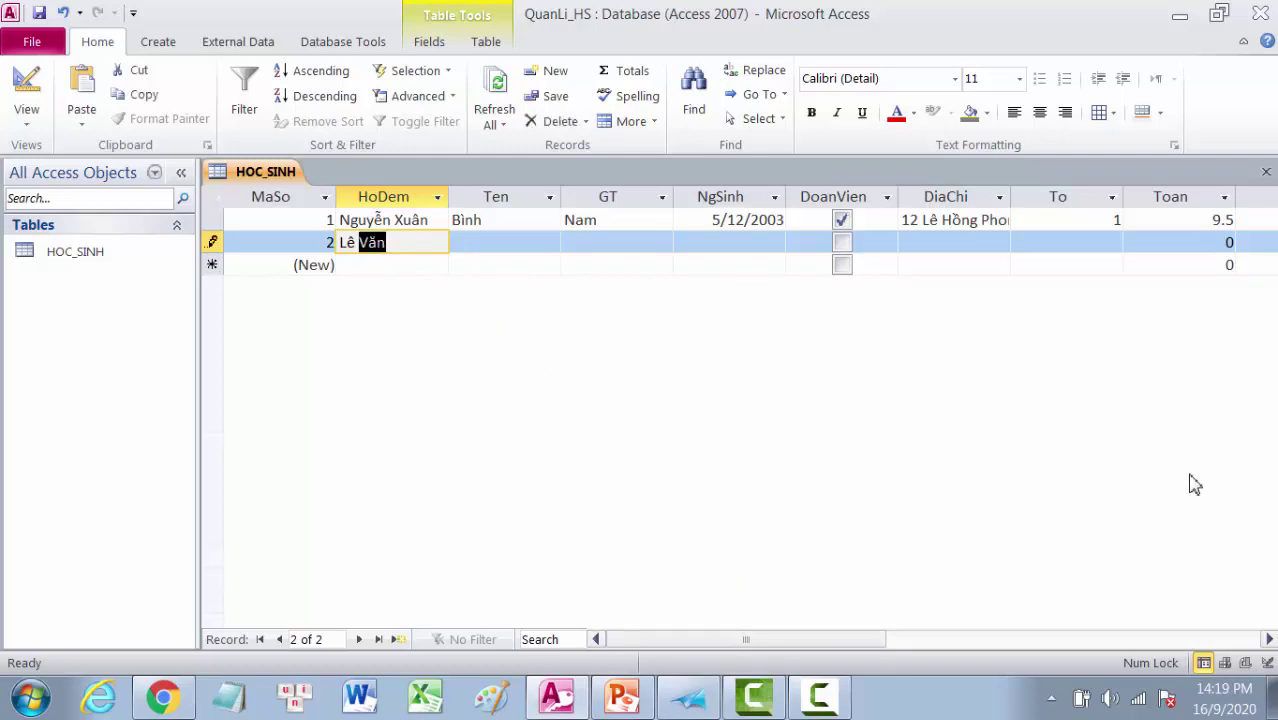
type("Thị")
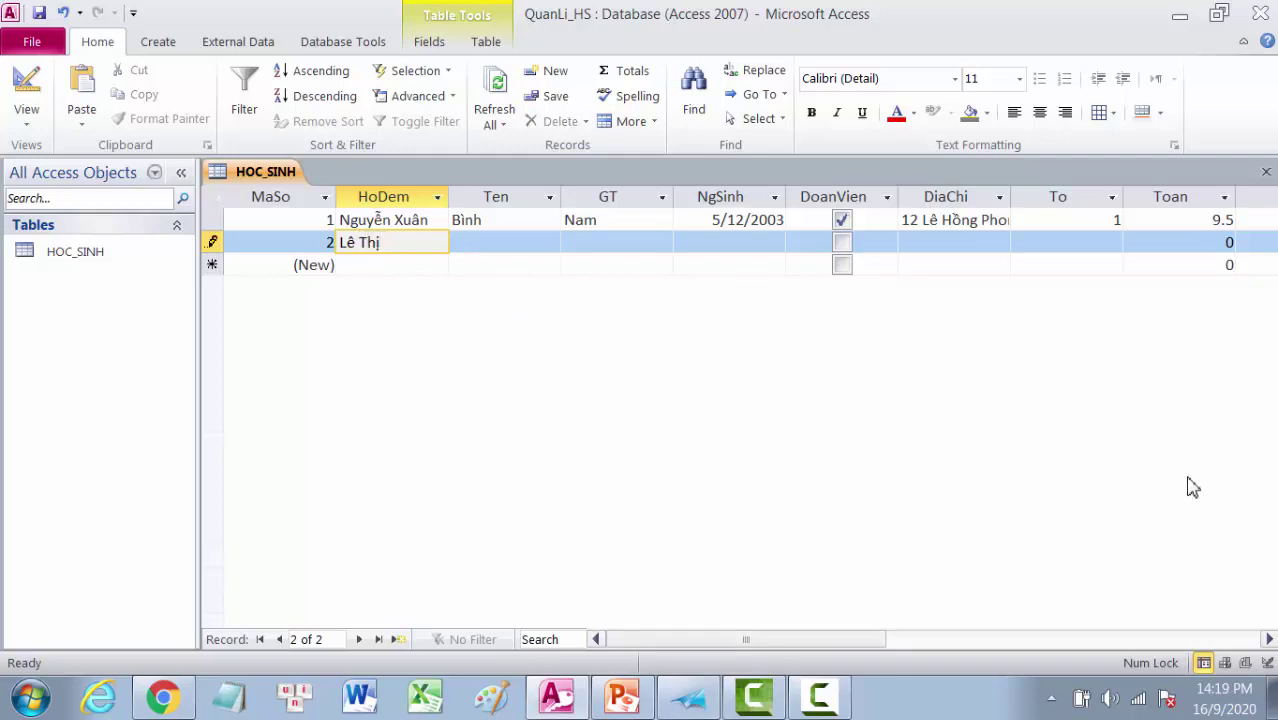
left_click(471, 242)
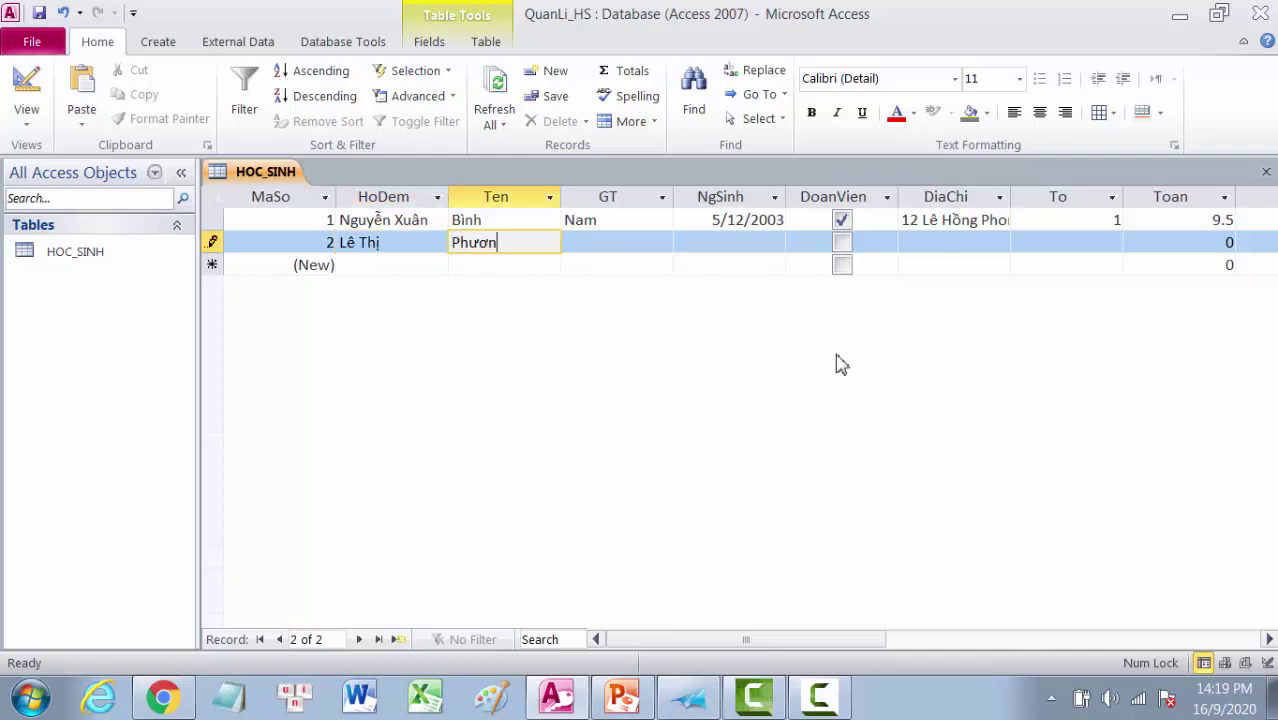
left_click(645, 243)
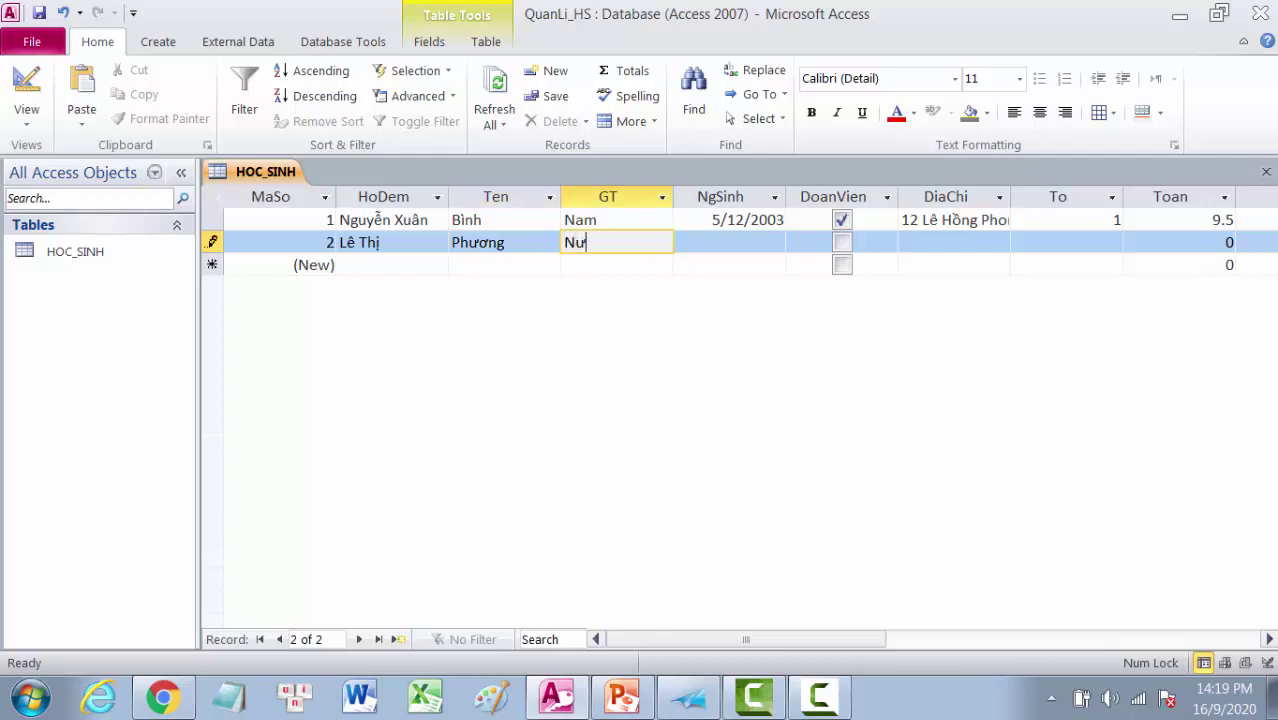
left_click(739, 240)
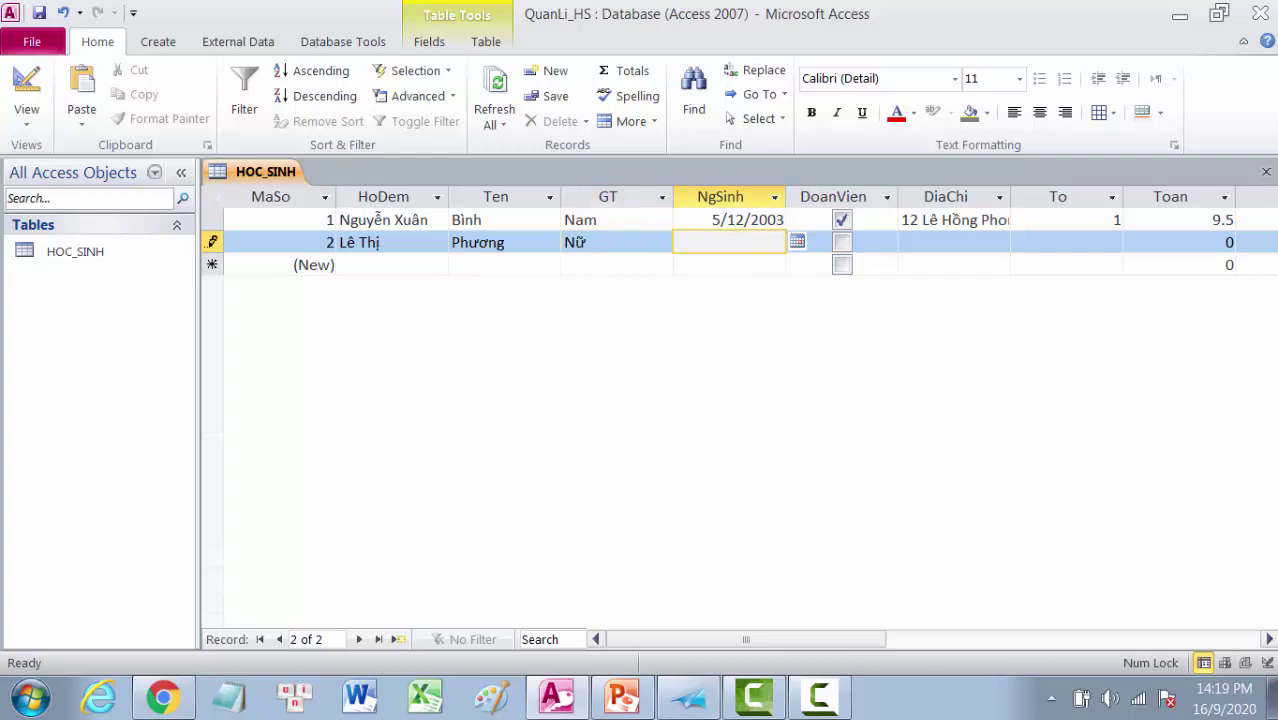
type("23/11/2002")
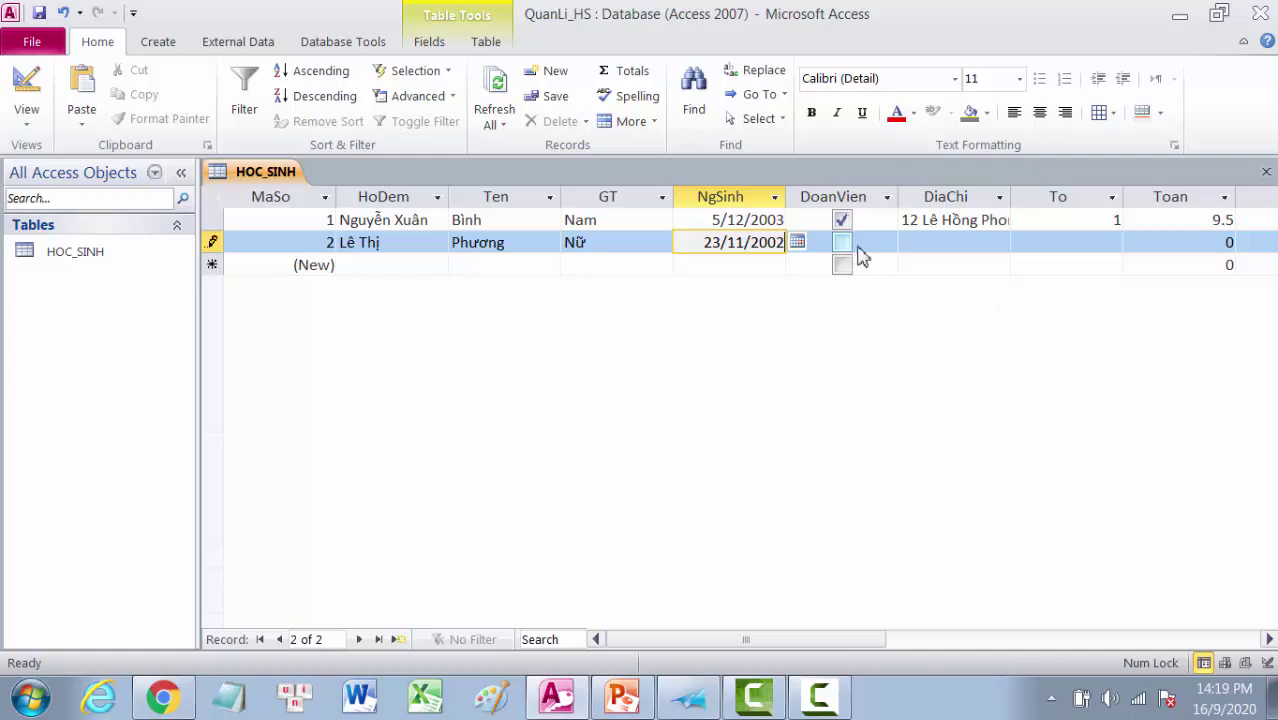
left_click(928, 243)
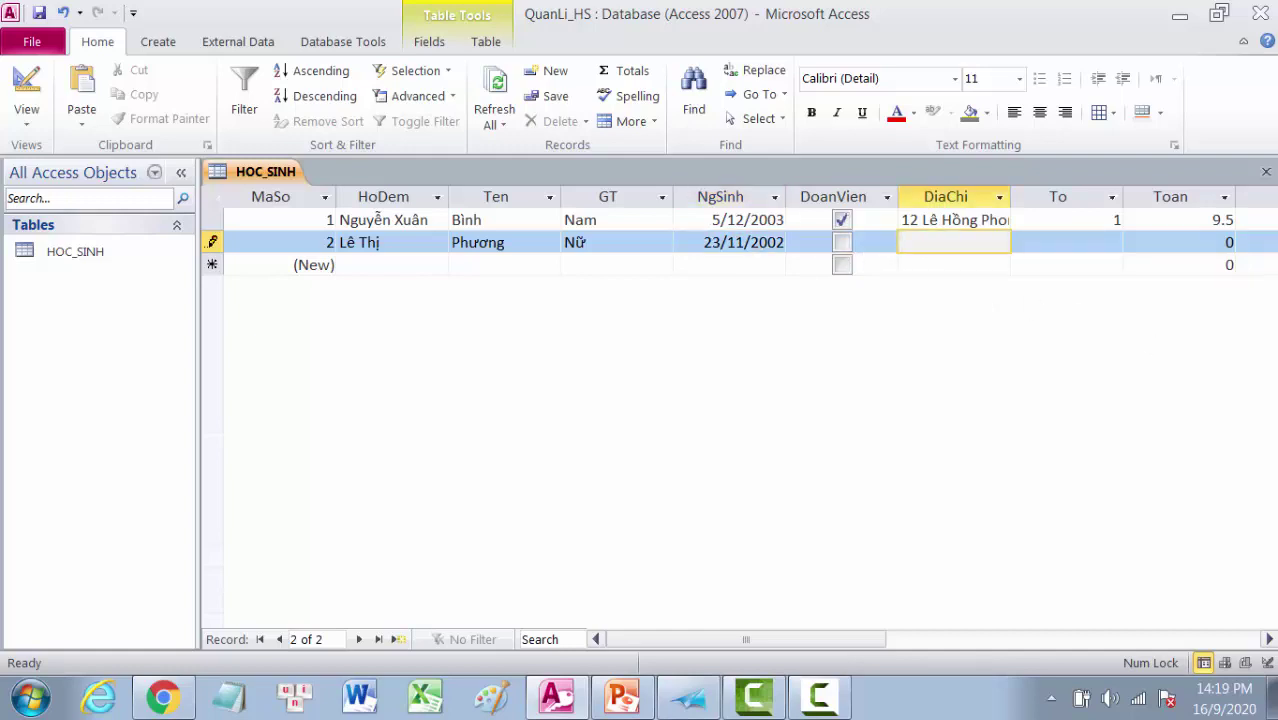
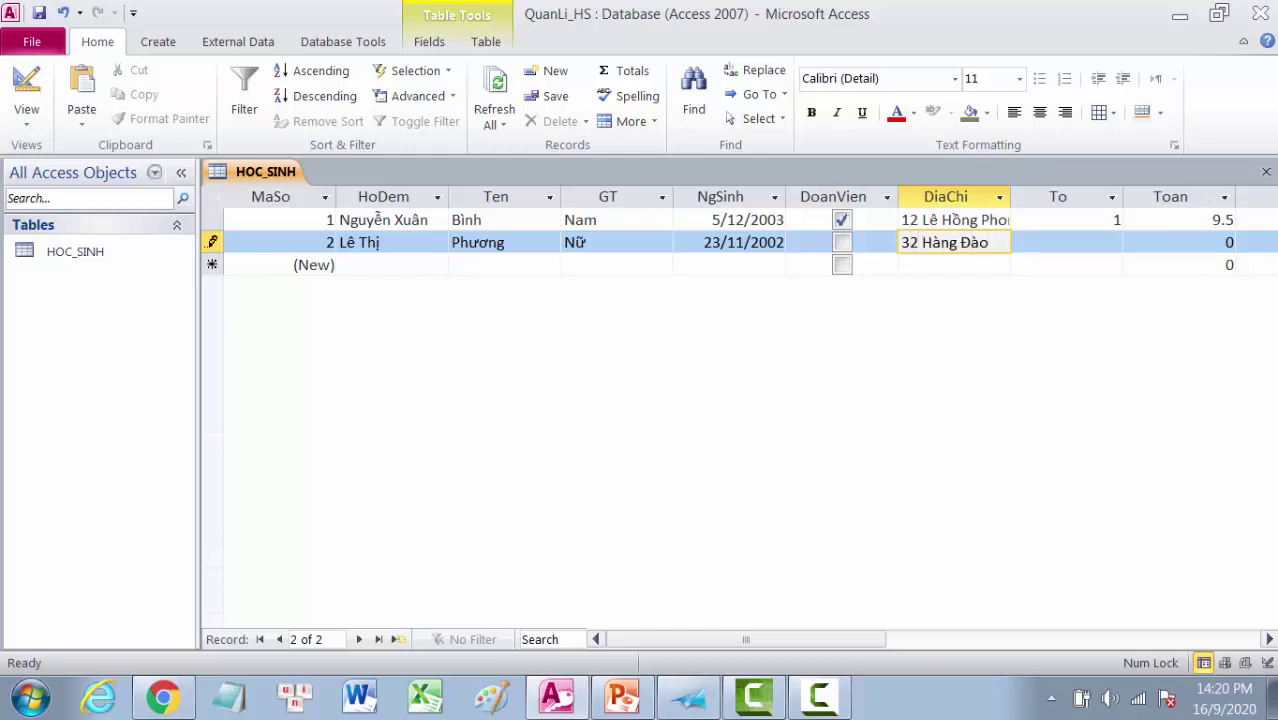
left_click(1094, 245)
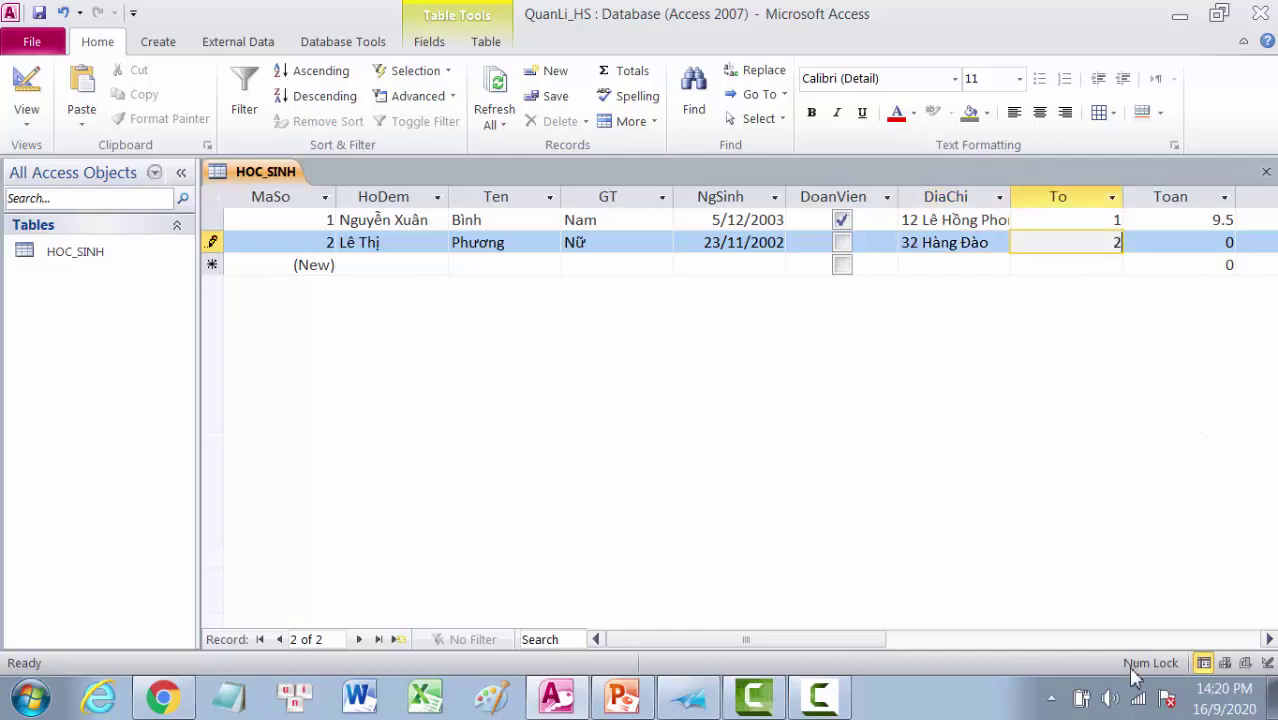
Step: Enter Toan 5.5 and Li 7.3 for the second student
left_click_drag(810, 645, 901, 648)
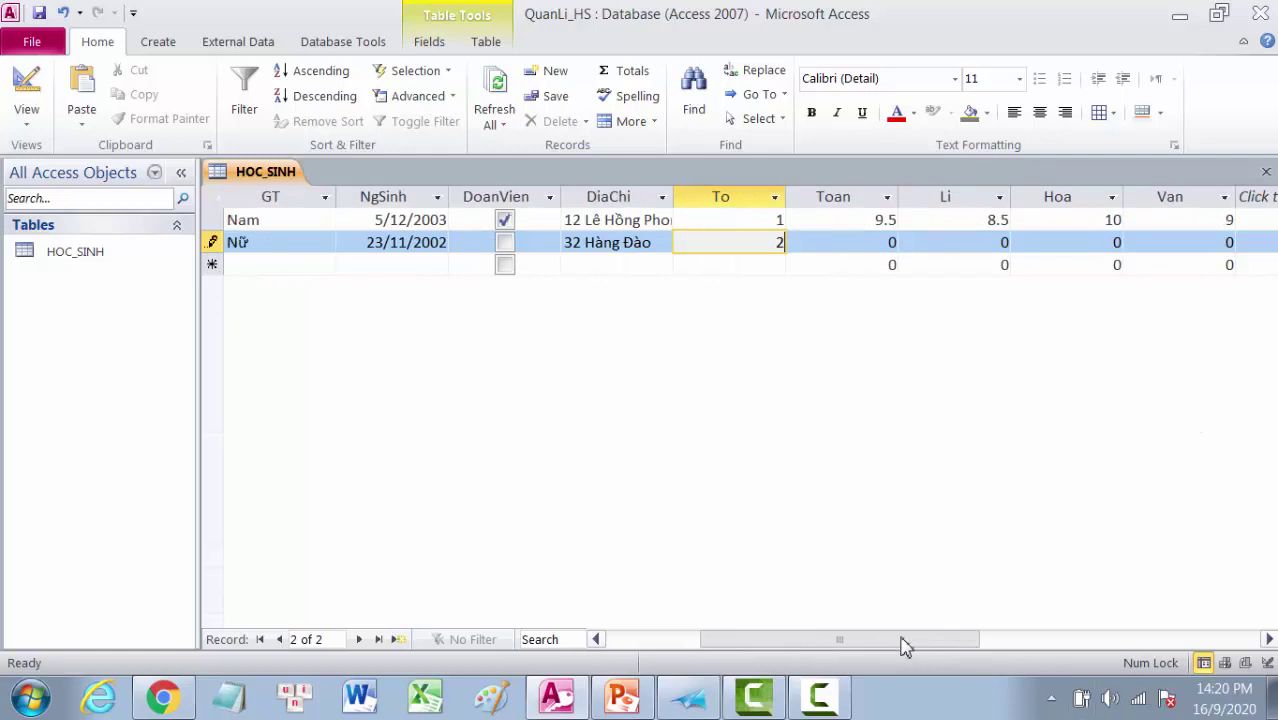
left_click(885, 243)
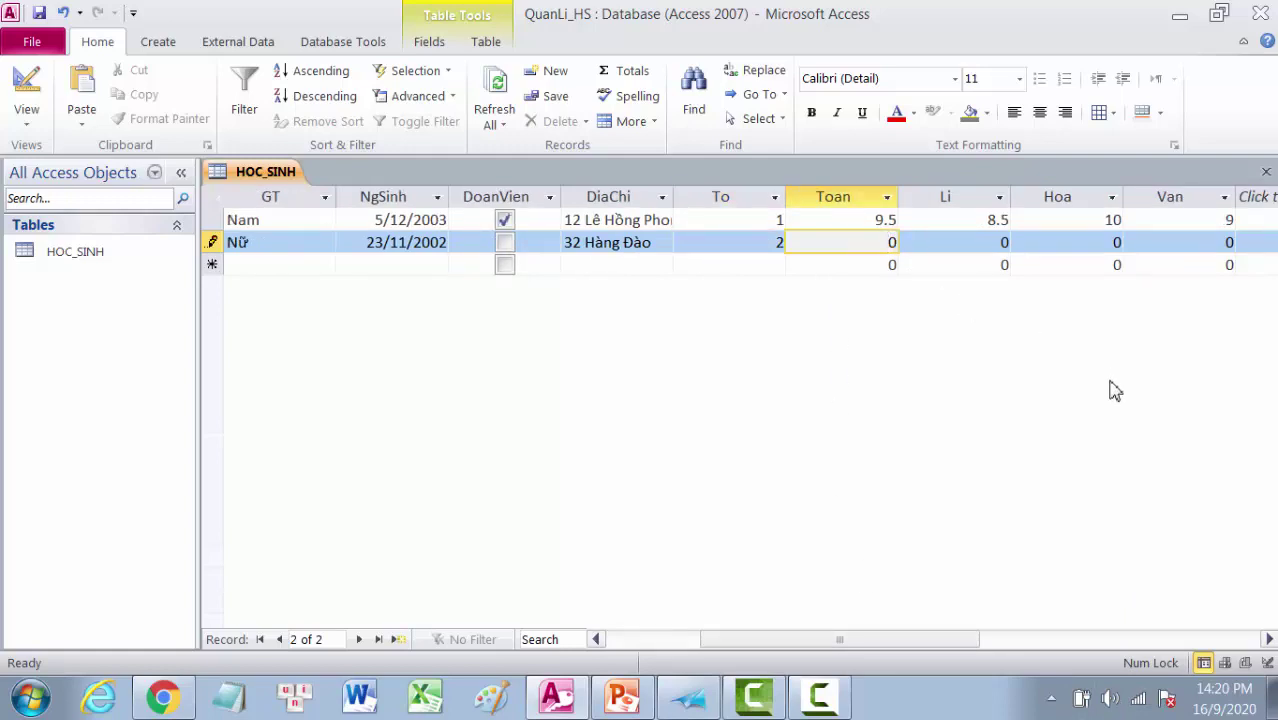
type("5.5")
key("Delete")
key("Tab")
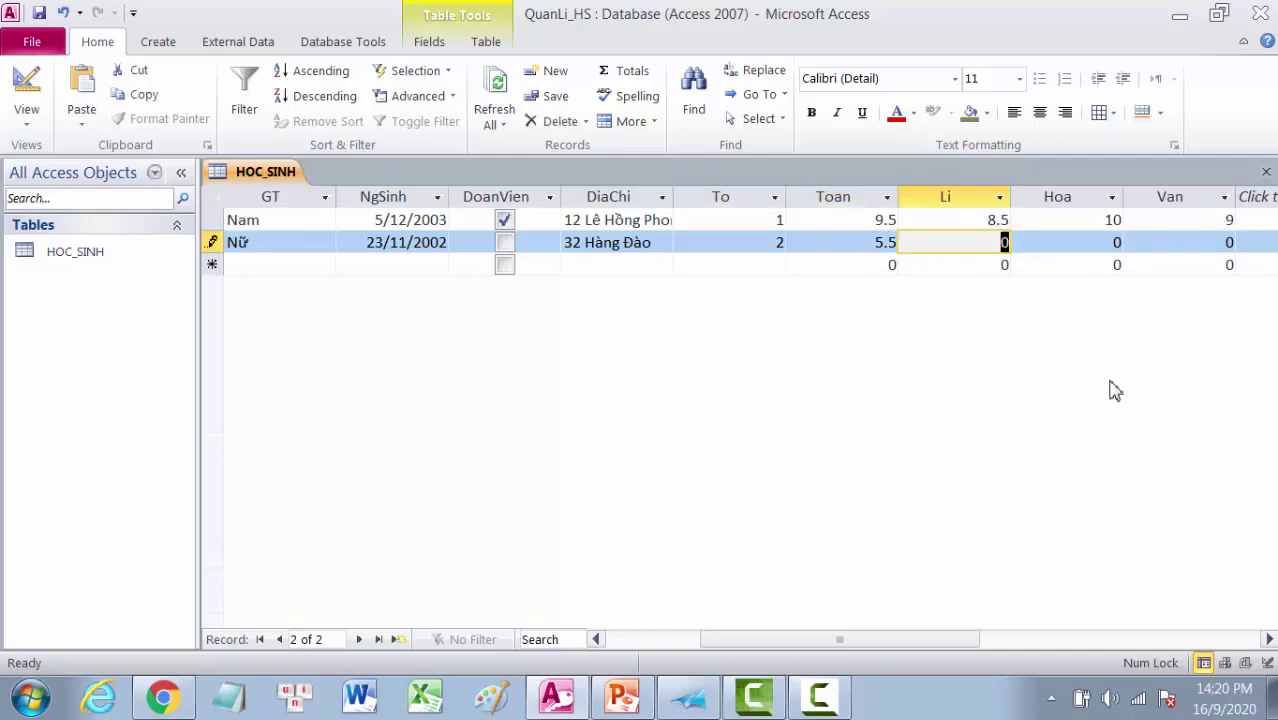
type("7")
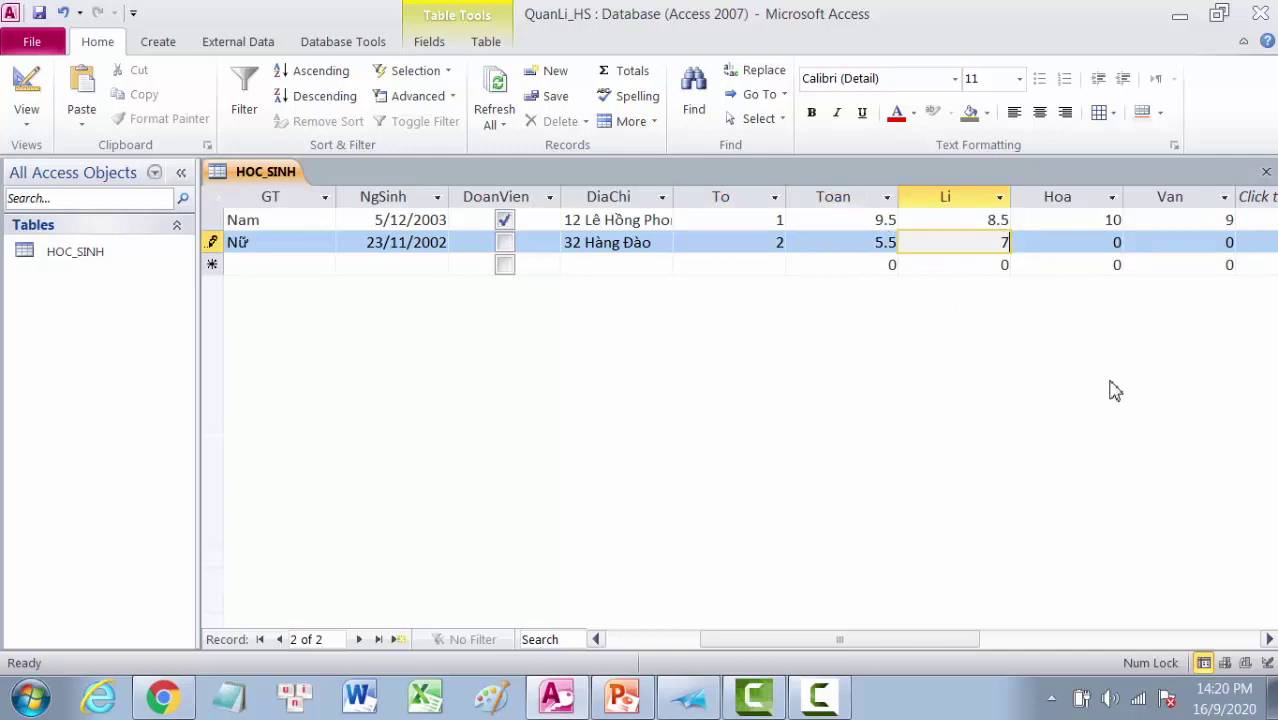
type(".3")
Step: Enter Hoa 6.5 and Van 7, then save the record by moving to the new row
key("Tab")
type("6")
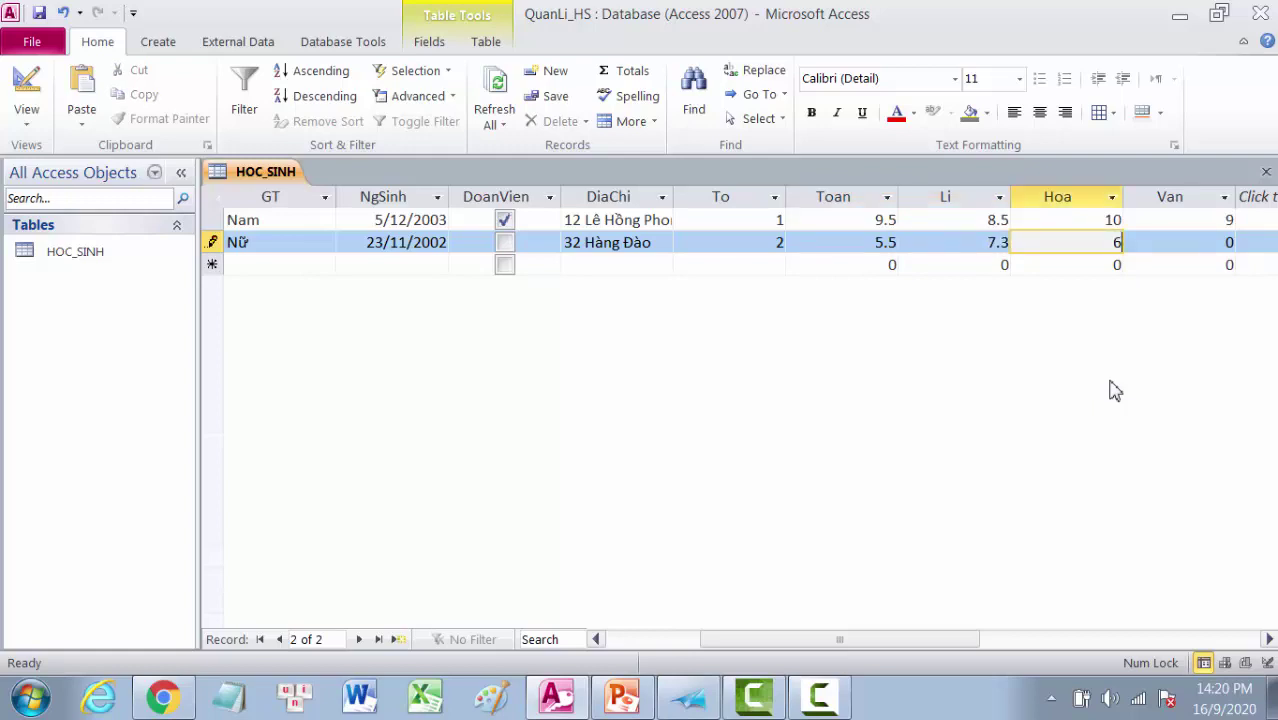
type(".5")
key("Tab")
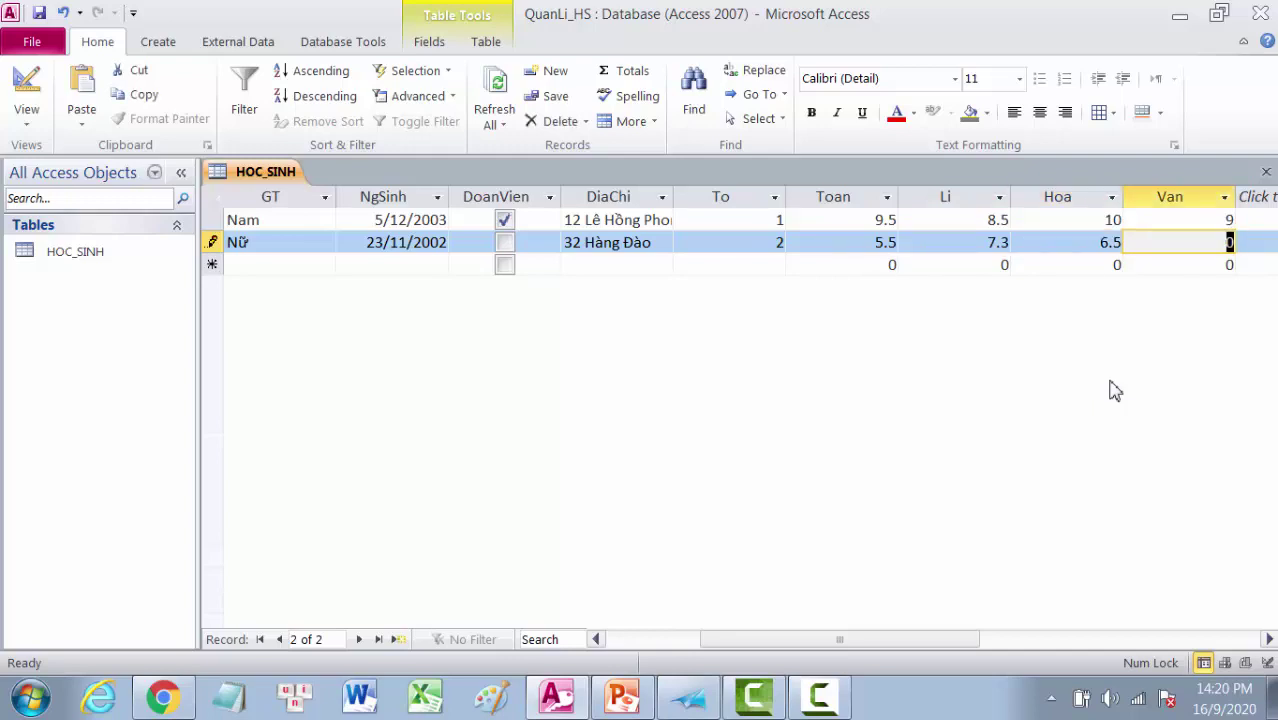
type("7.")
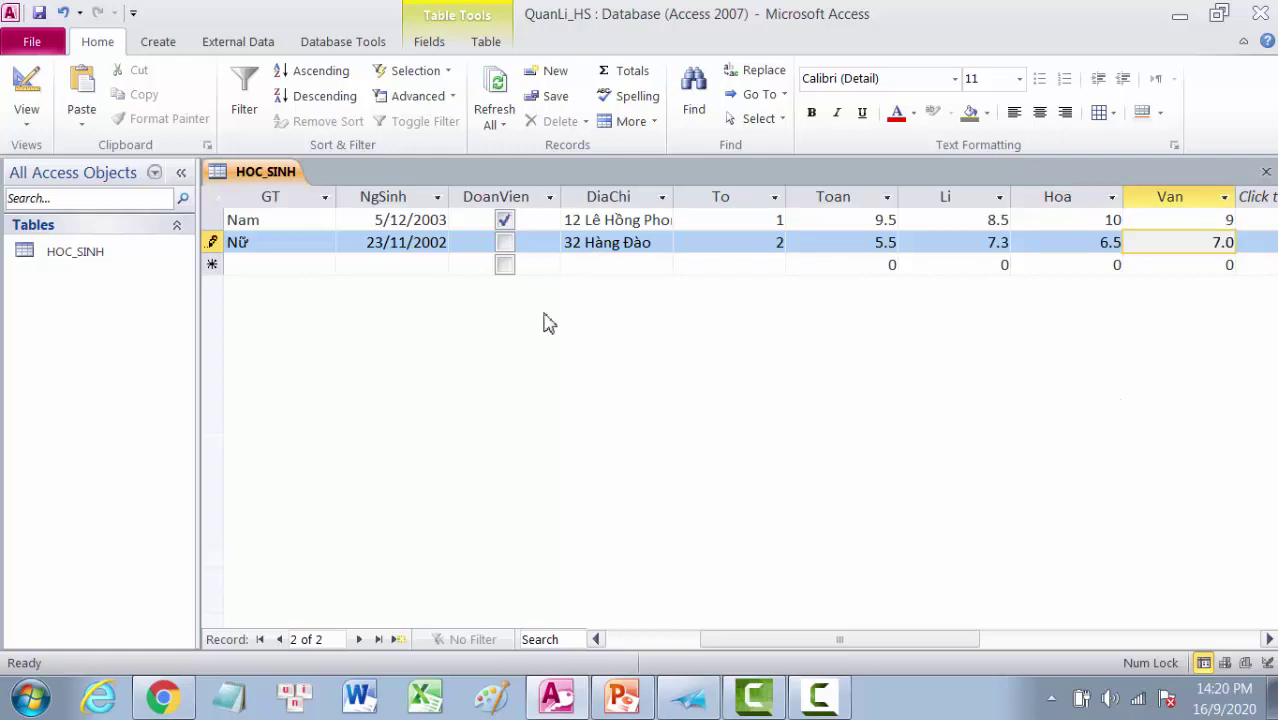
left_click_drag(900, 642, 770, 655)
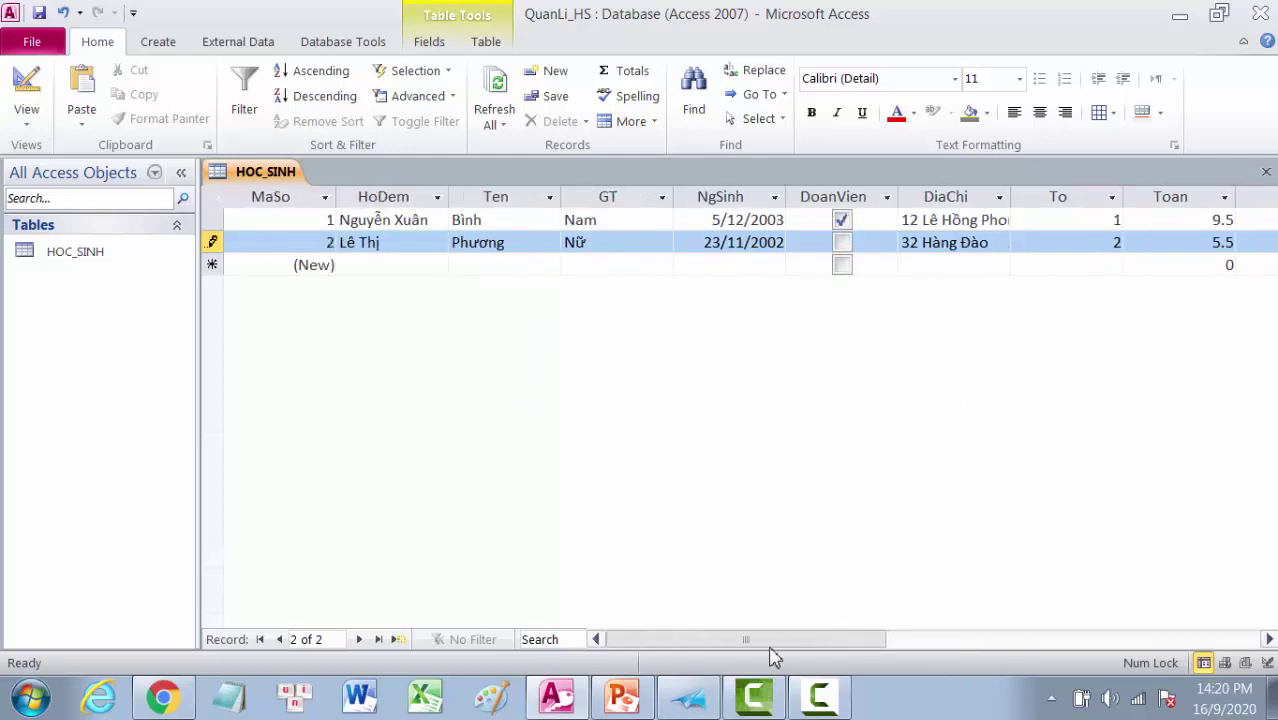
left_click(355, 264)
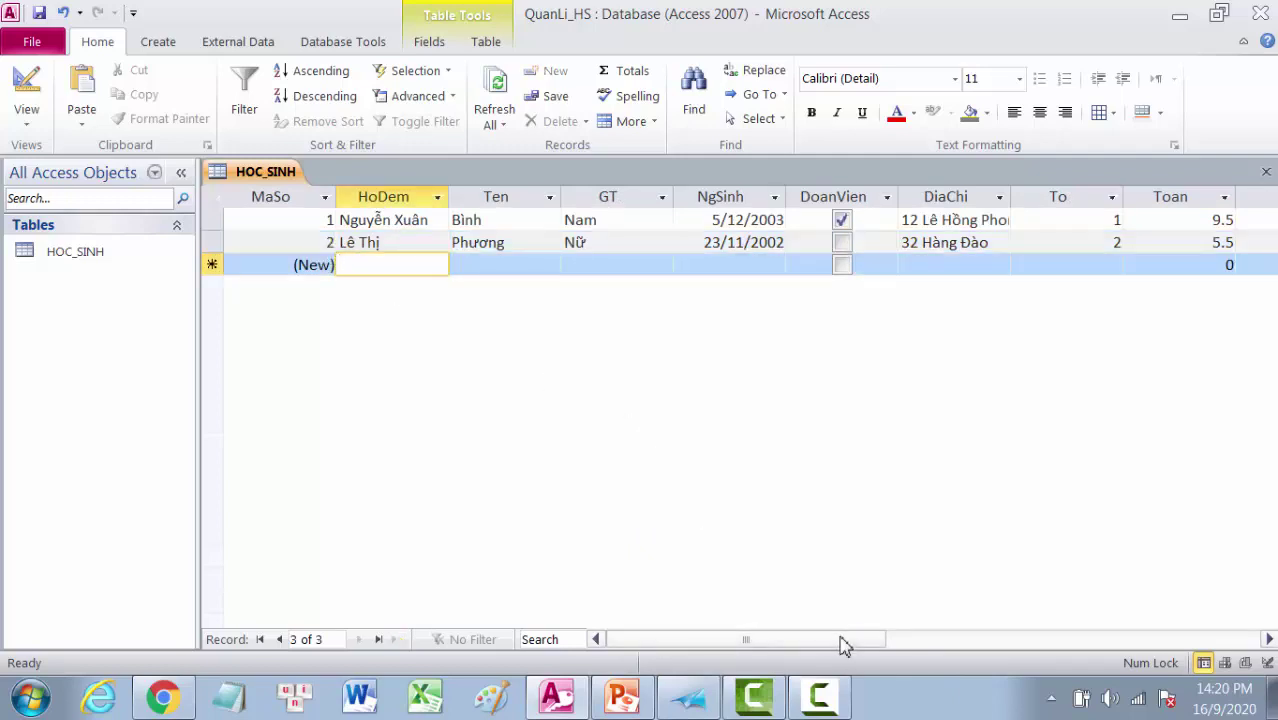
left_click_drag(840, 645, 1010, 665)
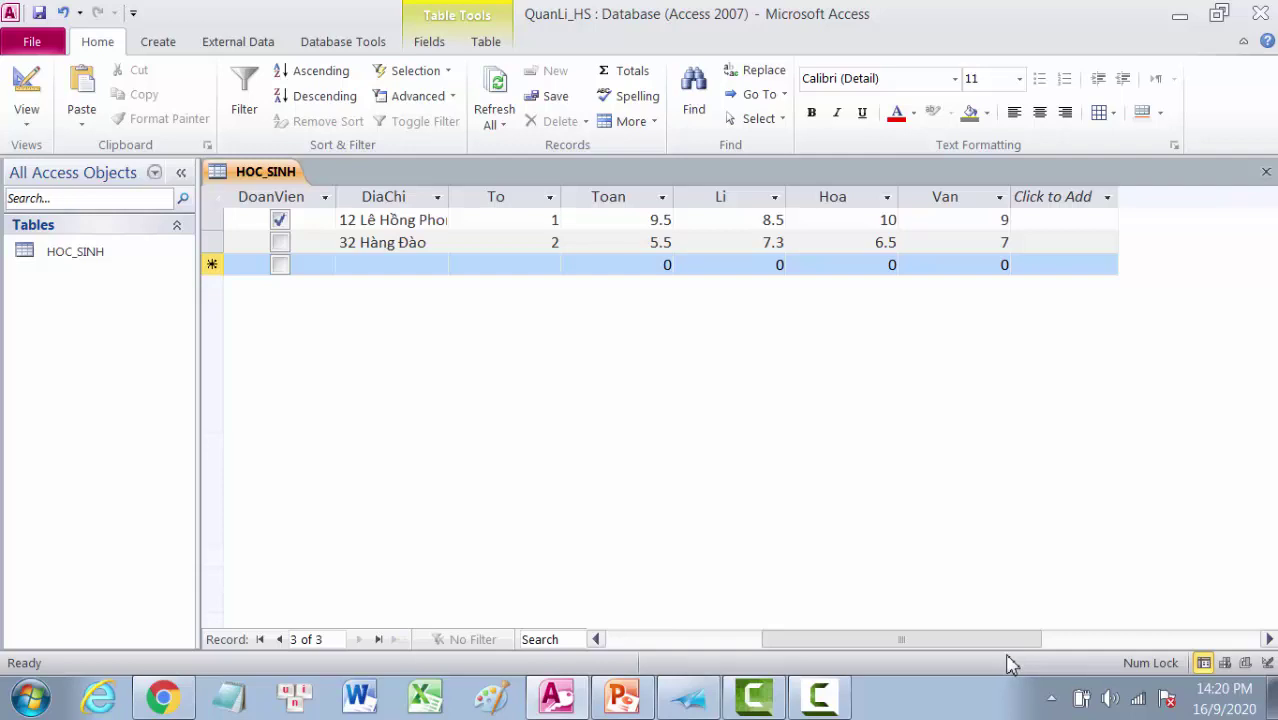
left_click_drag(1010, 665, 848, 648)
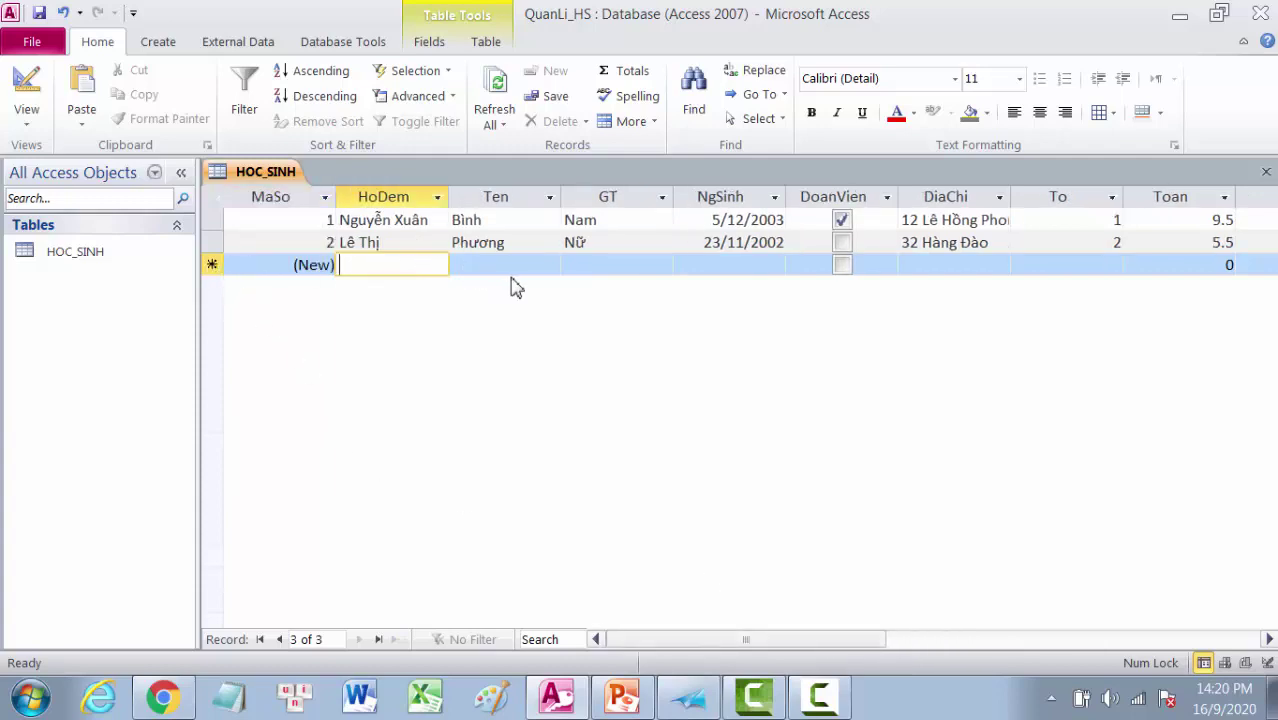
left_click(690, 700)
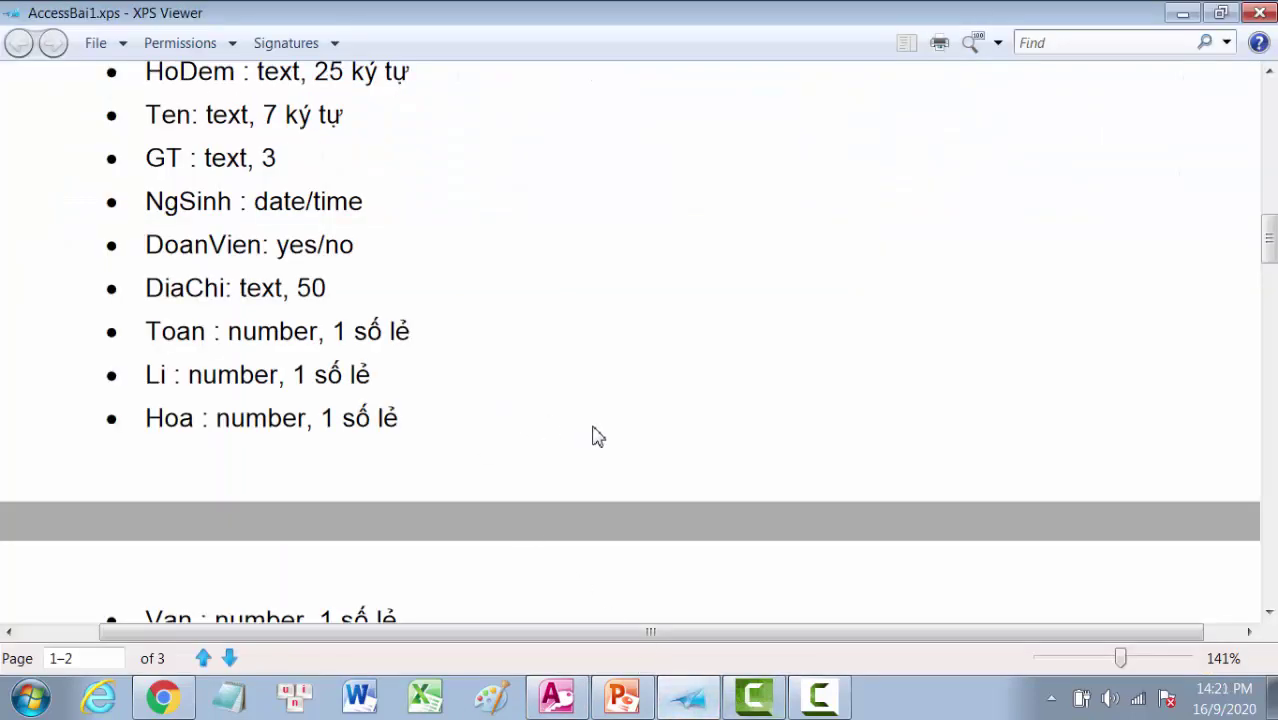
scroll(592, 436, "up", 3)
scroll(600, 438, "up", 2)
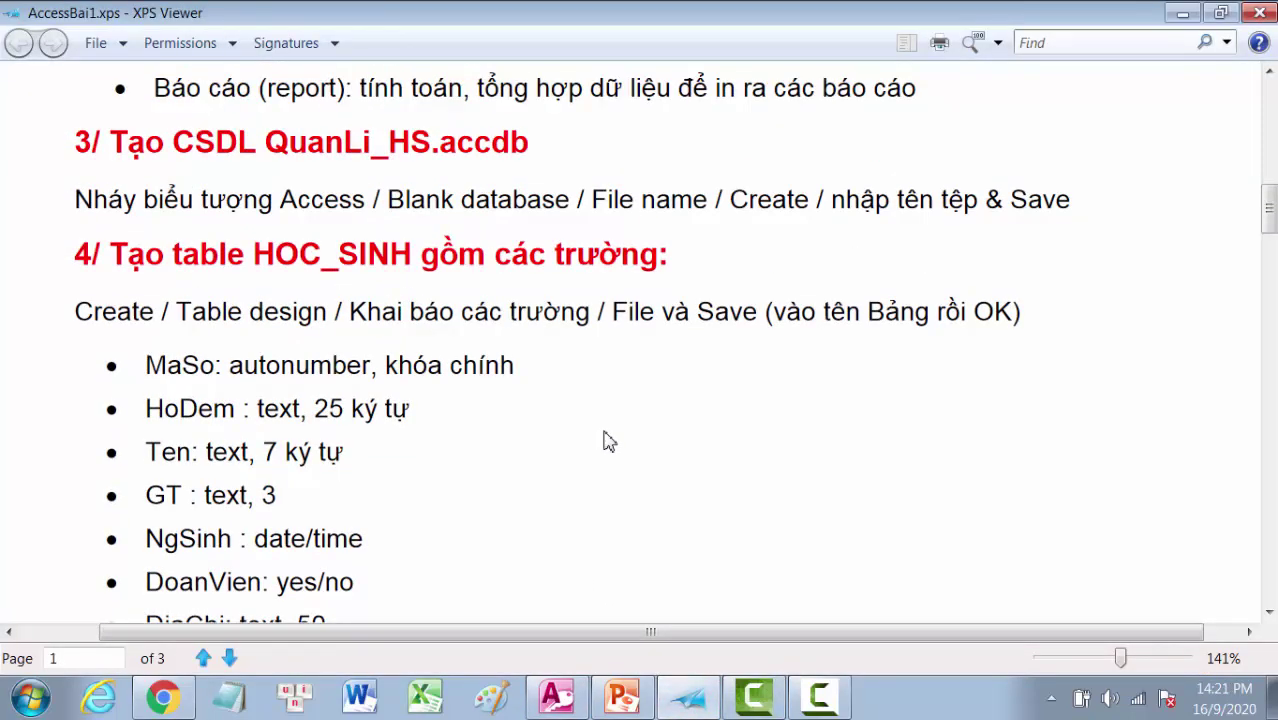
scroll(609, 441, "down", 13)
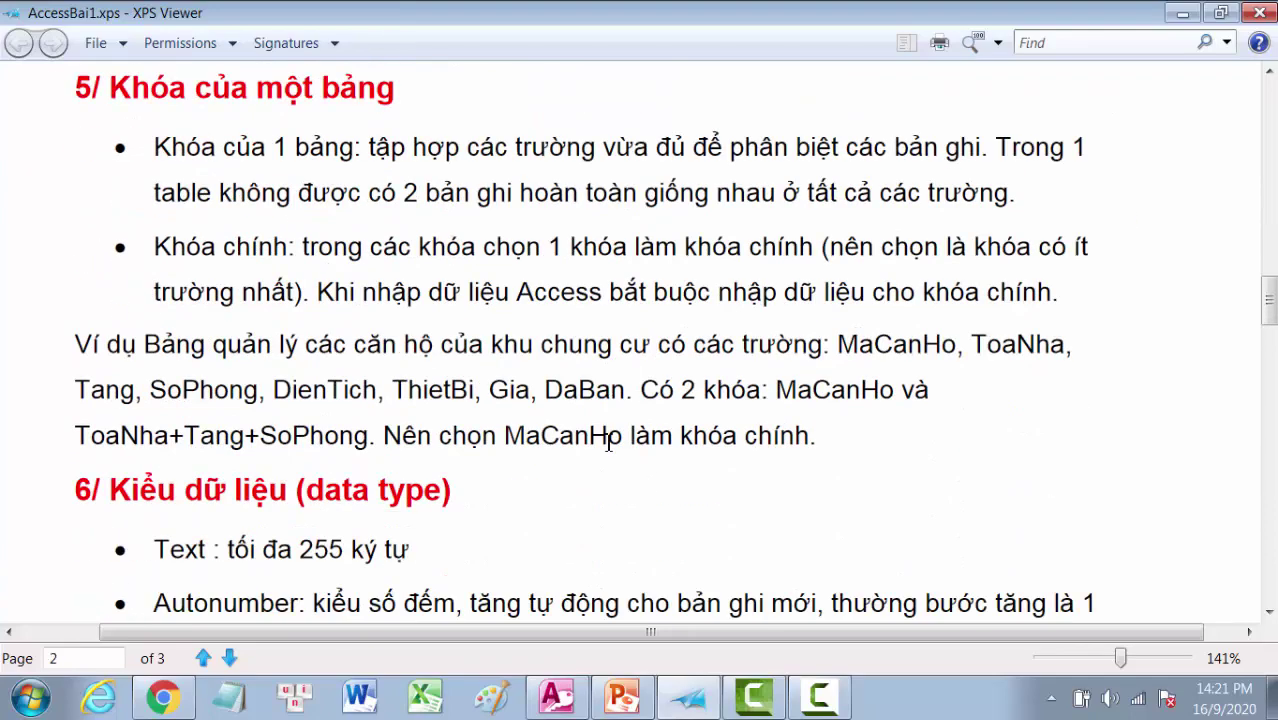
scroll(609, 441, "down", 13)
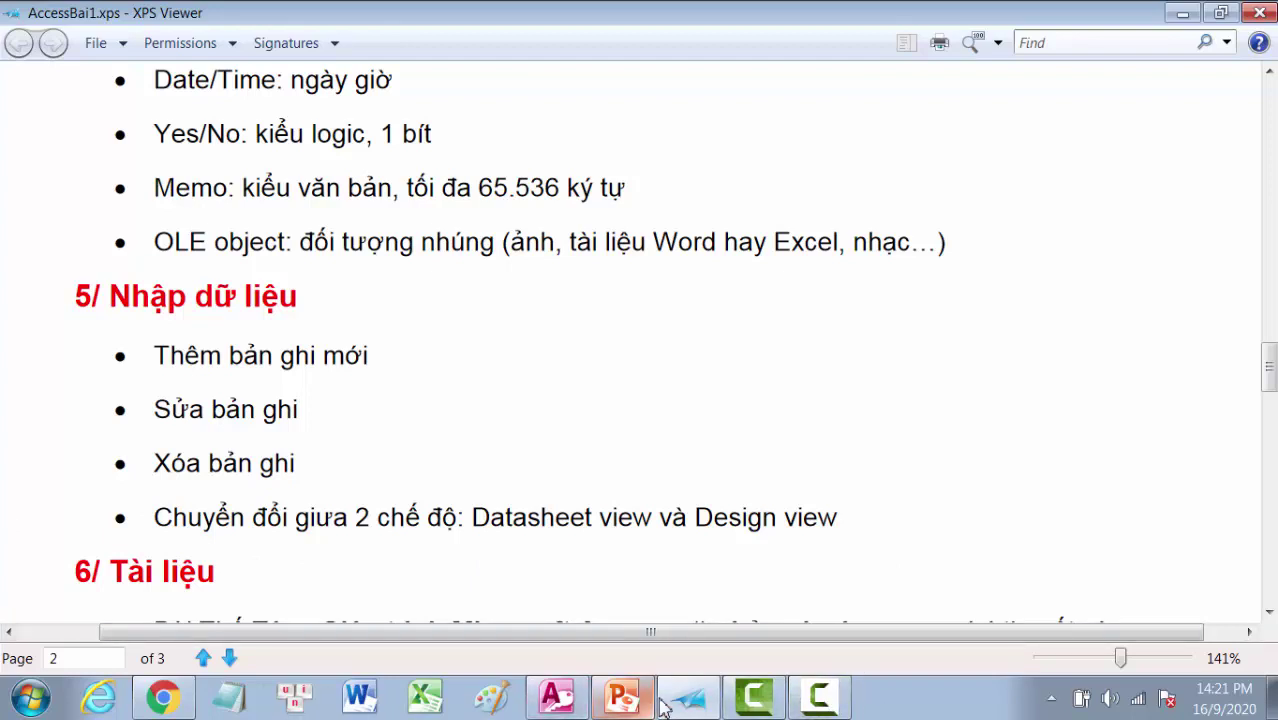
left_click(557, 700)
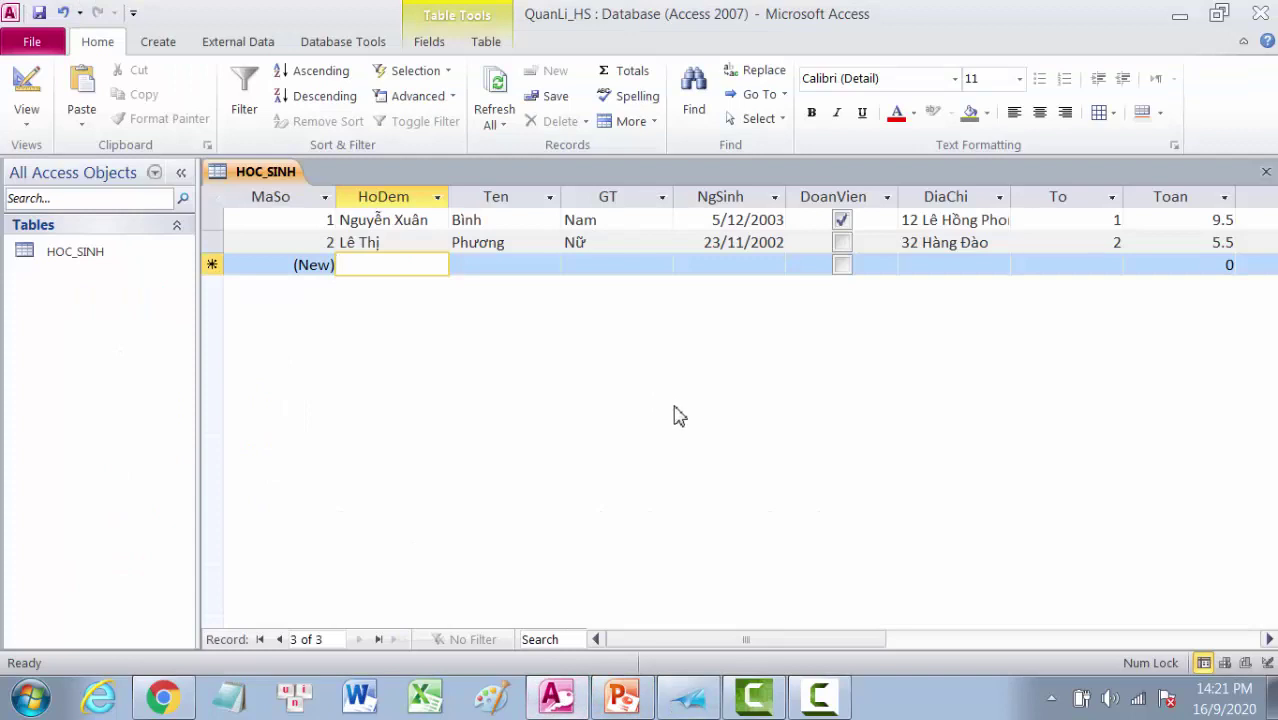
Step: Append an extra middle name to record 2's HoDem and commit it by moving to row 1
left_click(974, 219)
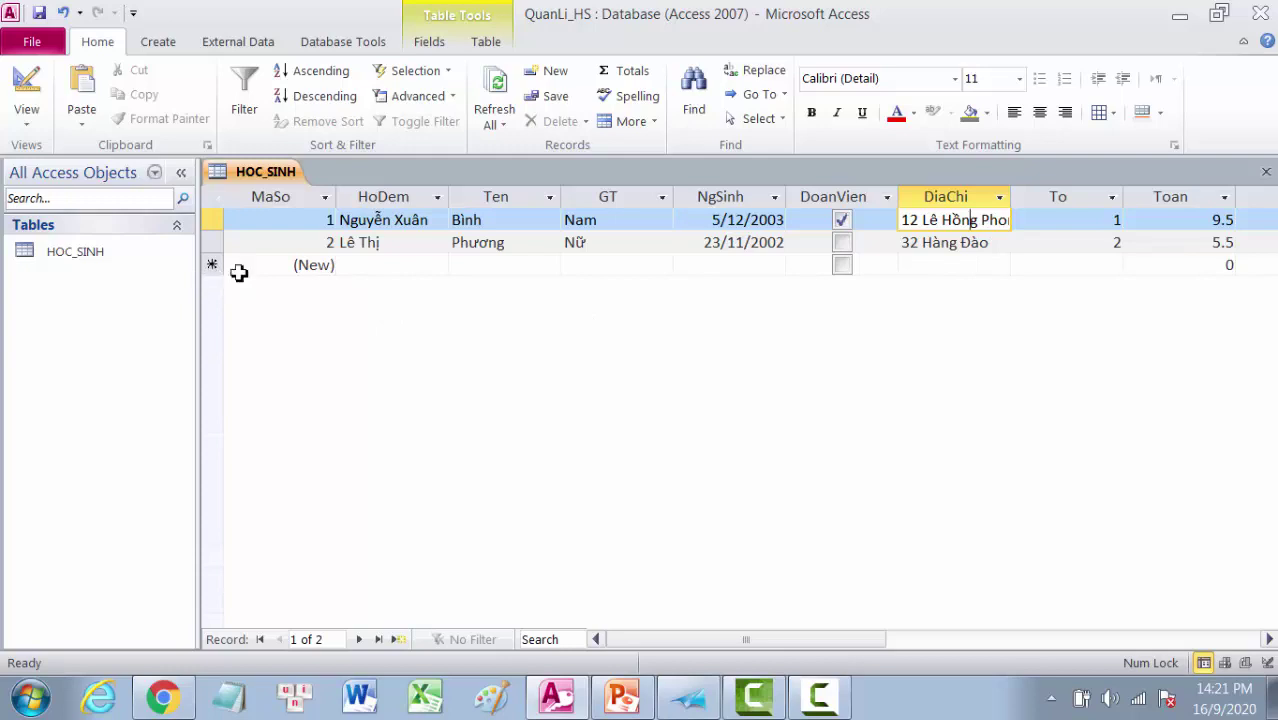
left_click(418, 268)
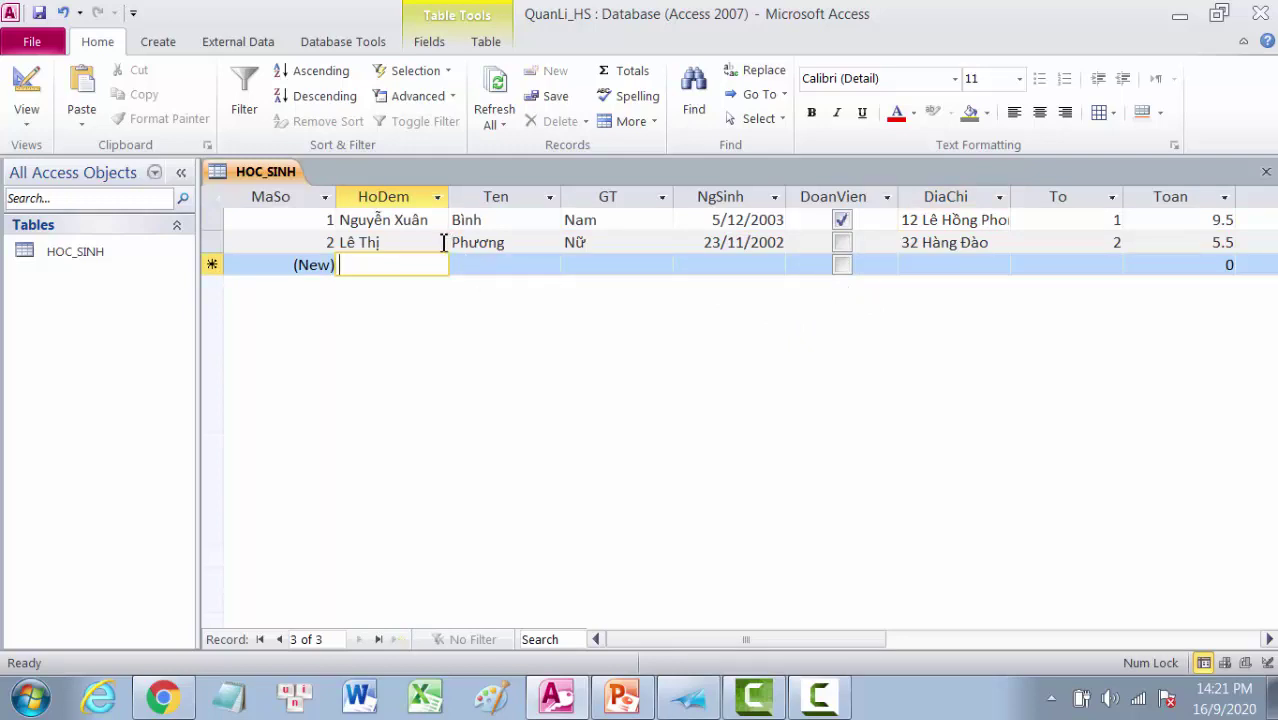
left_click(388, 245)
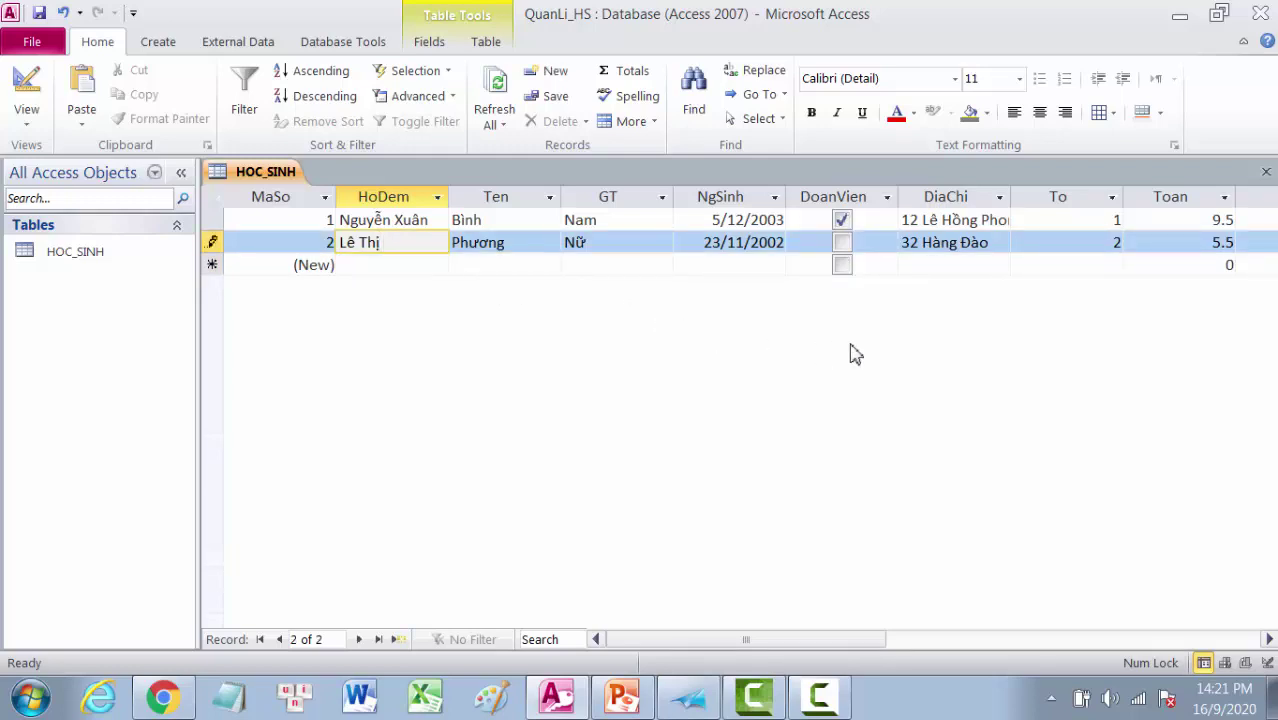
type("Minh")
left_click(496, 222)
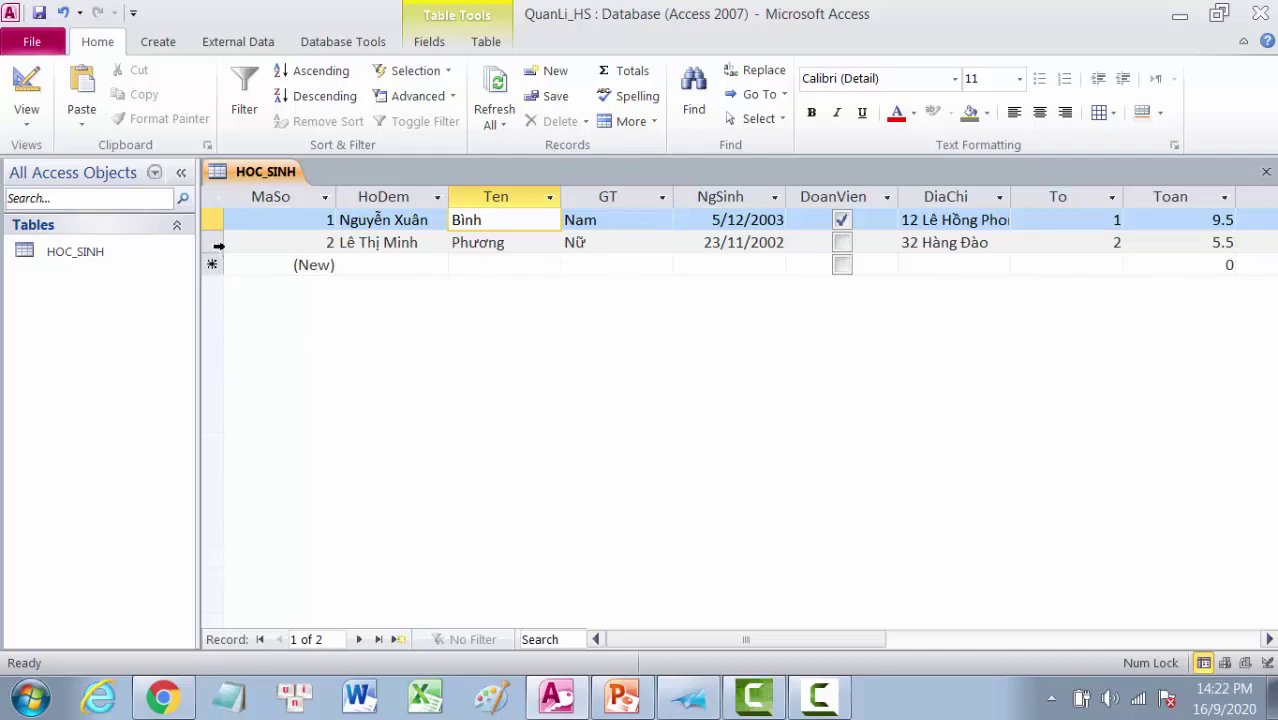
left_click(214, 220)
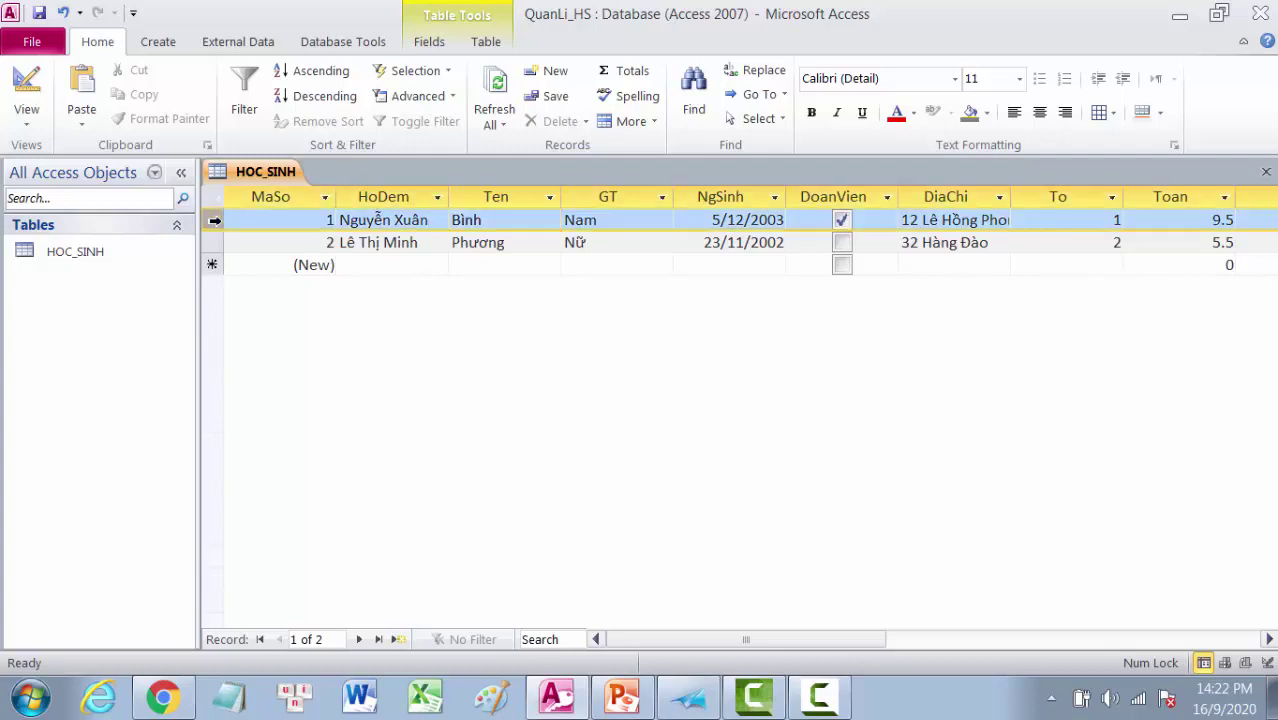
right_click(214, 220)
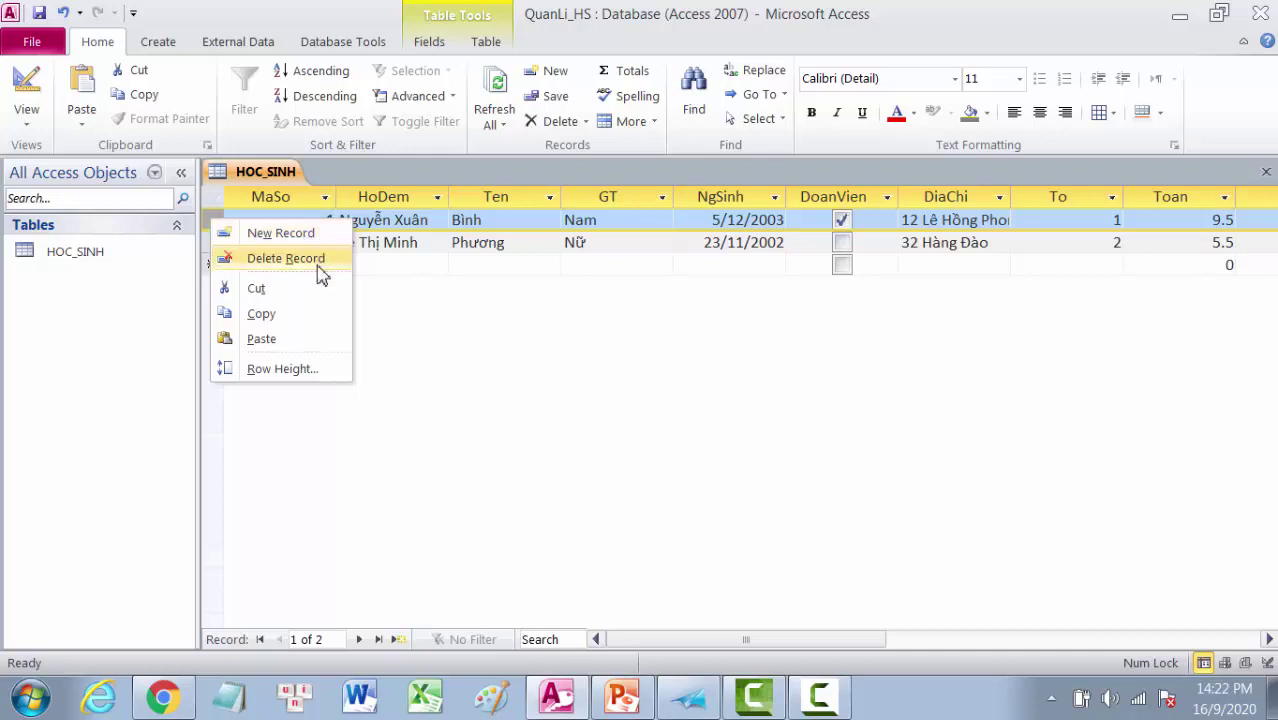
left_click(655, 345)
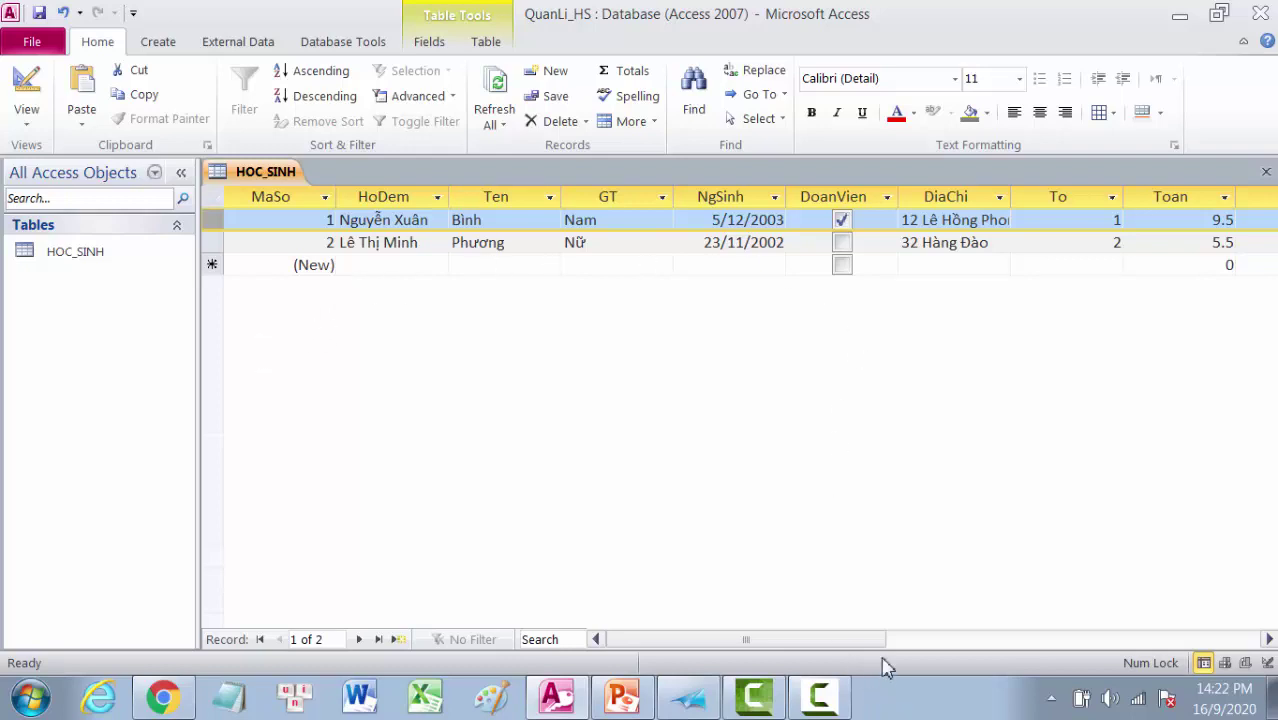
left_click_drag(870, 645, 838, 660)
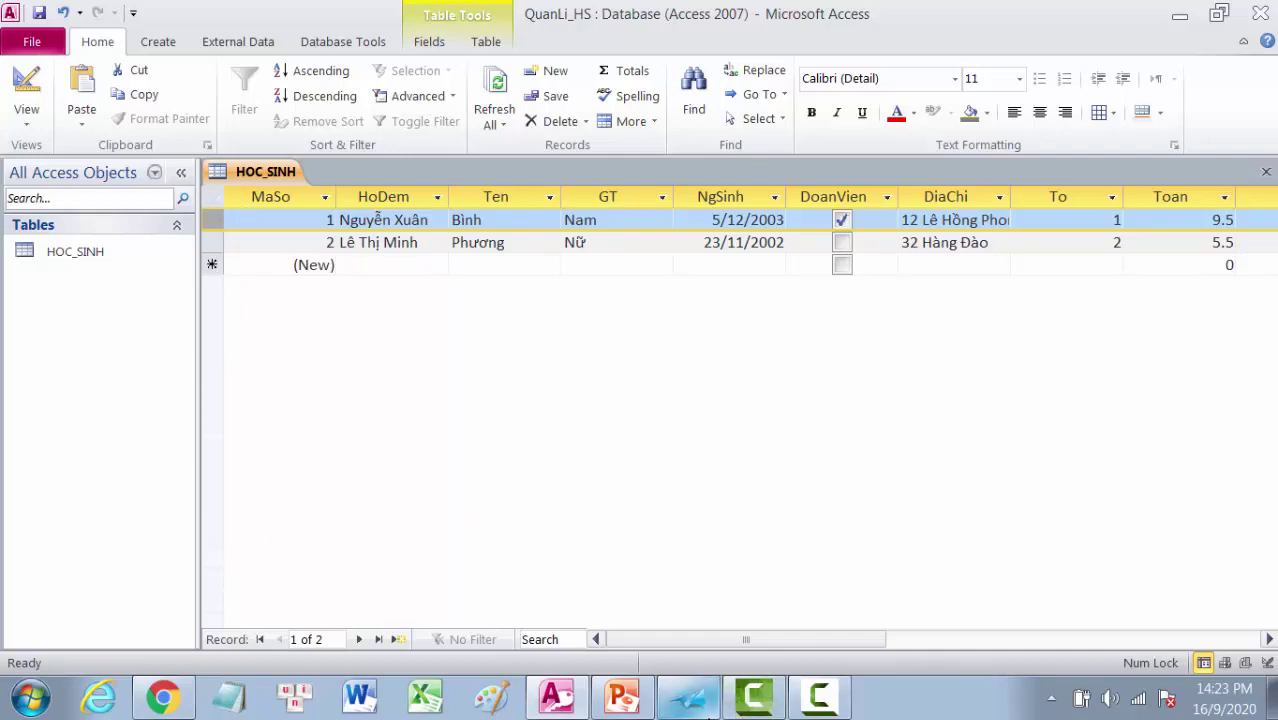
Step: Bring the XPS Viewer lesson notes forward and scroll down to section 6
left_click(690, 702)
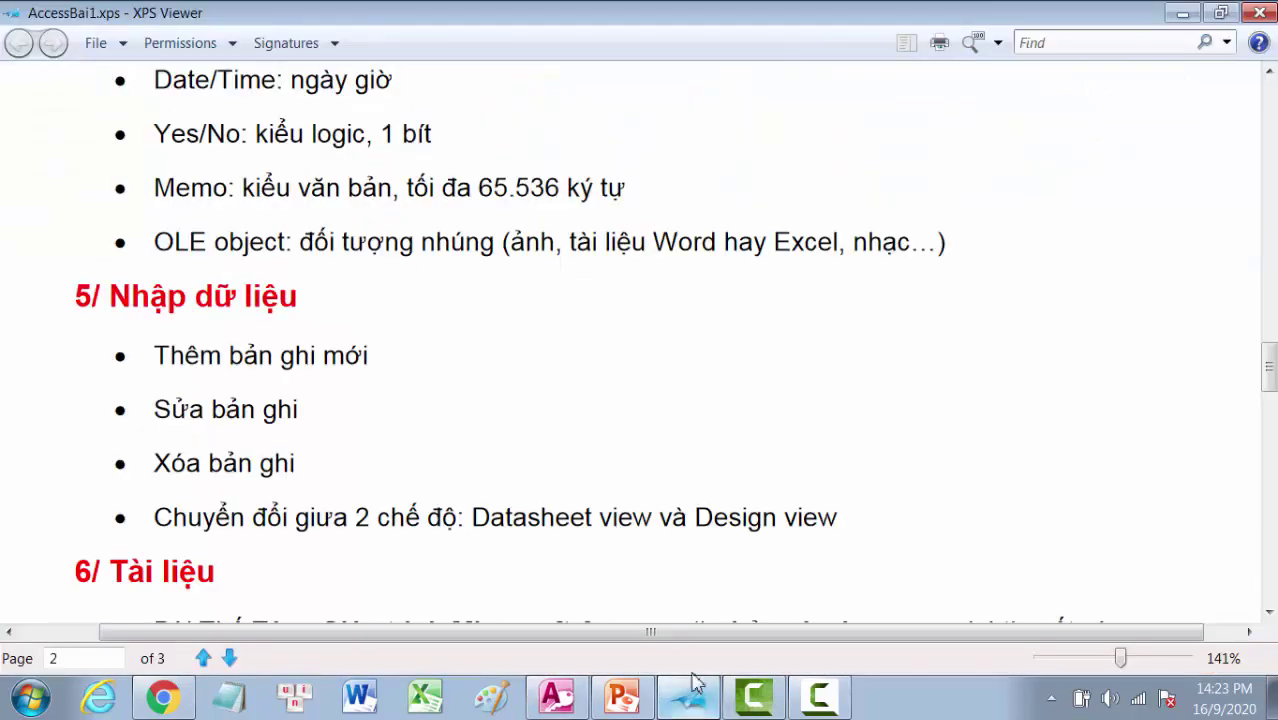
scroll(725, 484, "down", 3)
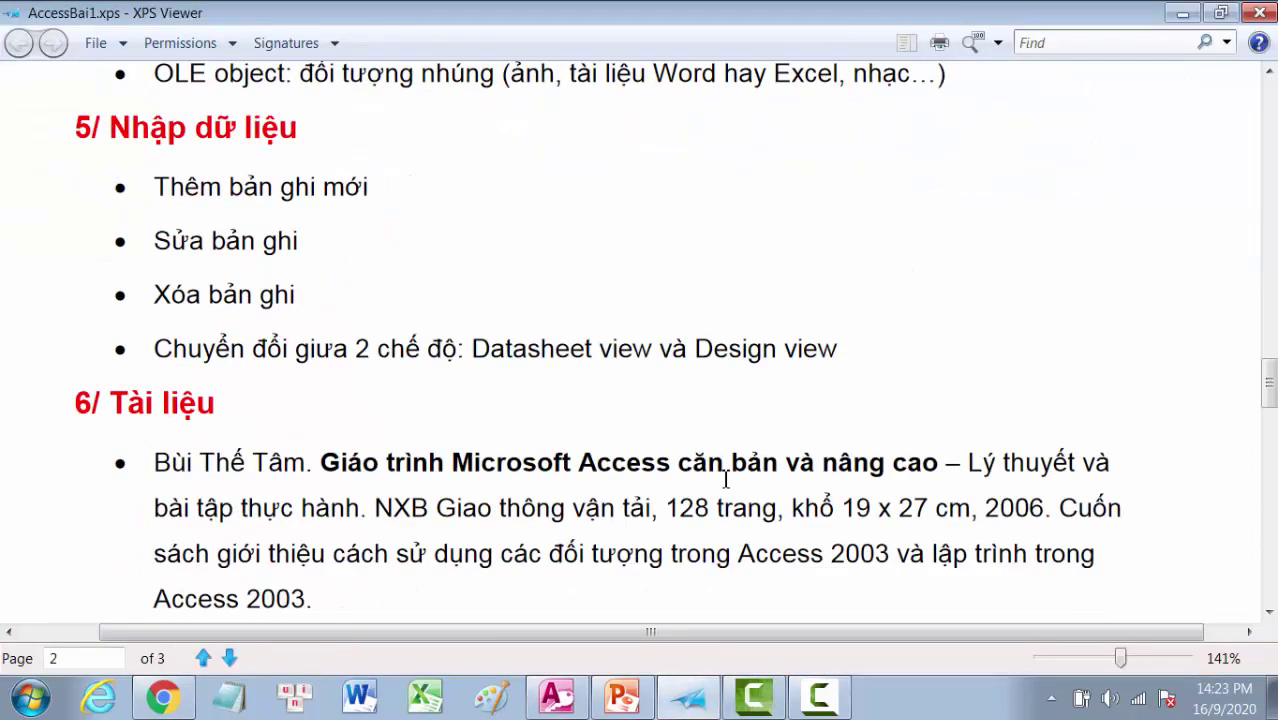
scroll(725, 481, "down", 1)
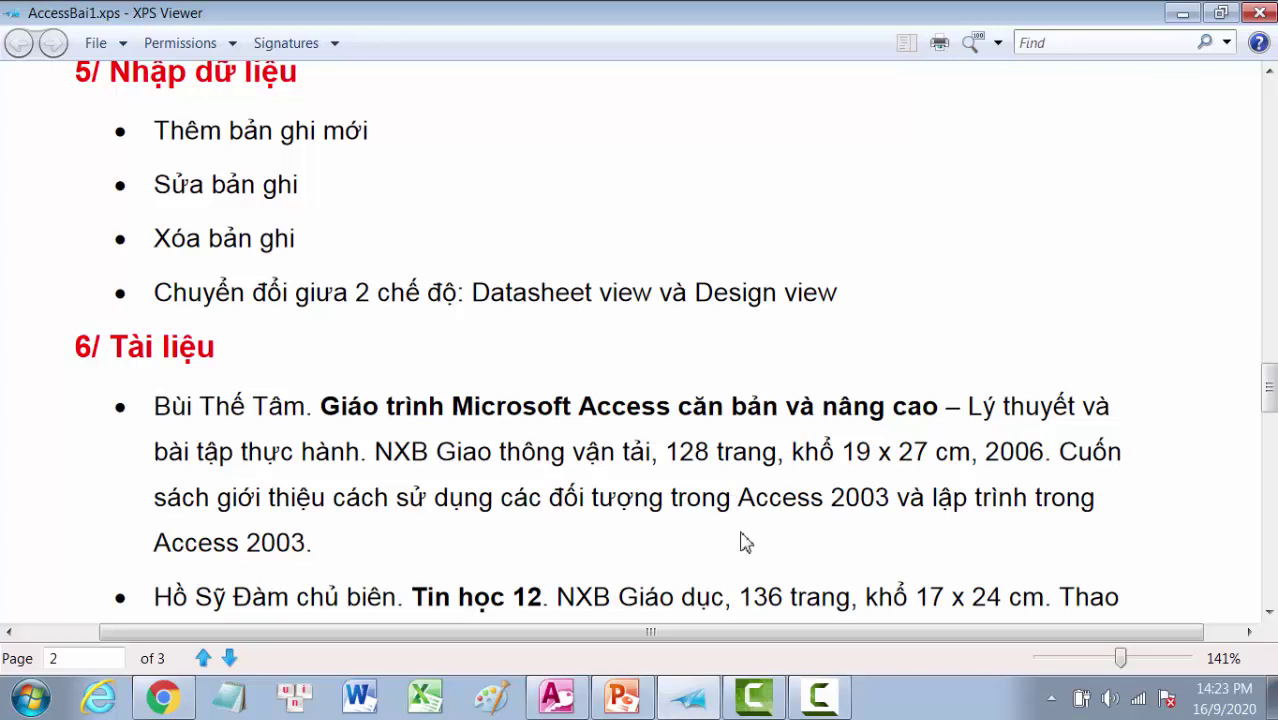
Step: Play slide 2 of Access ToBia.pptx as a full-screen slide show
left_click(618, 700)
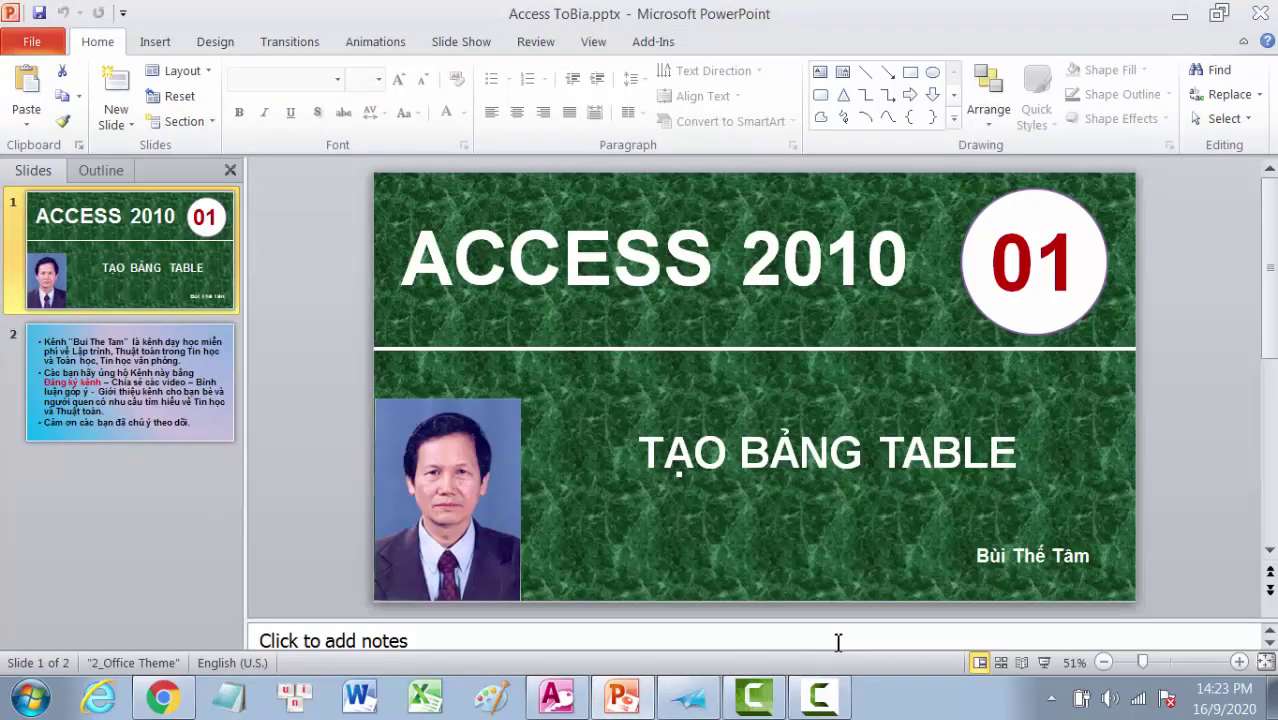
left_click(180, 370)
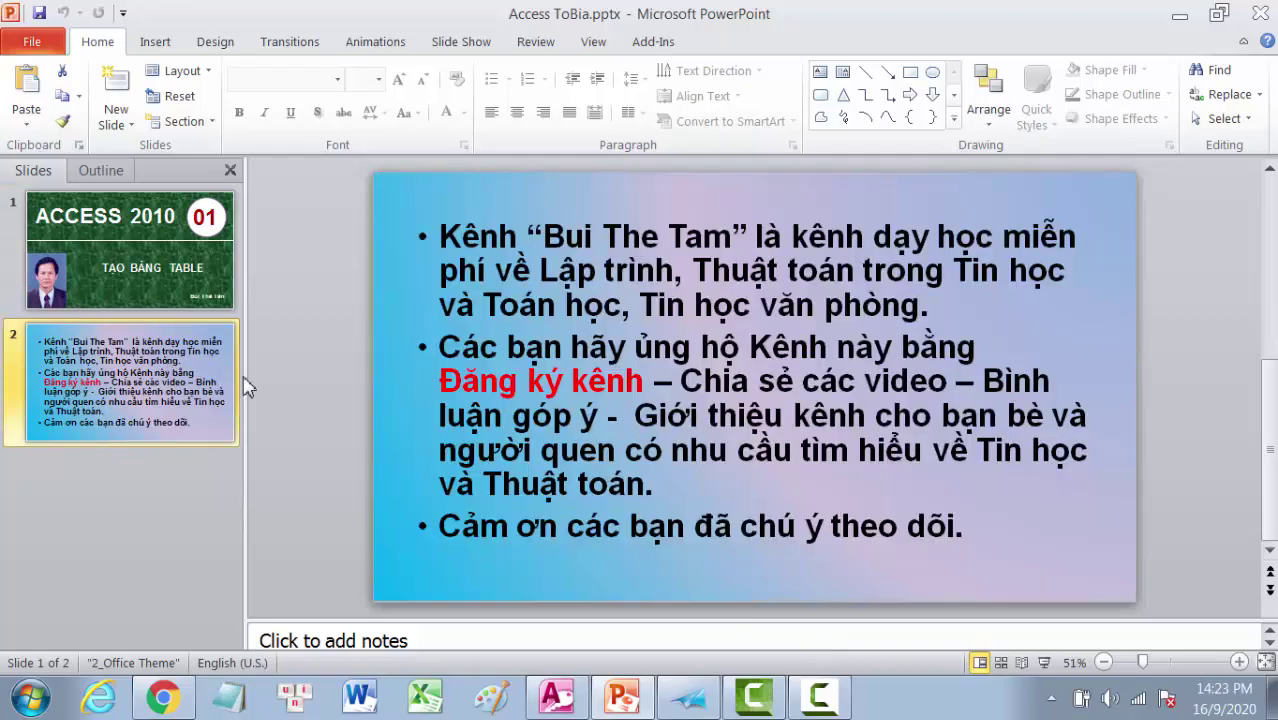
left_click(1043, 662)
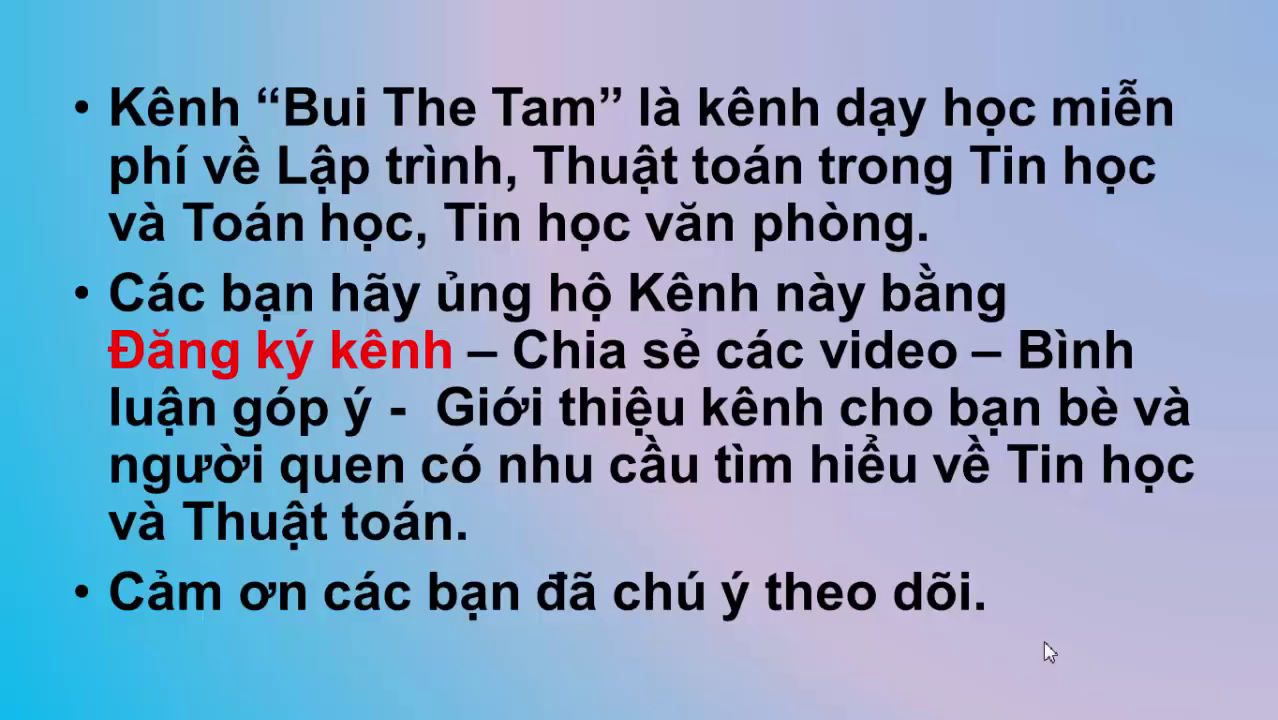